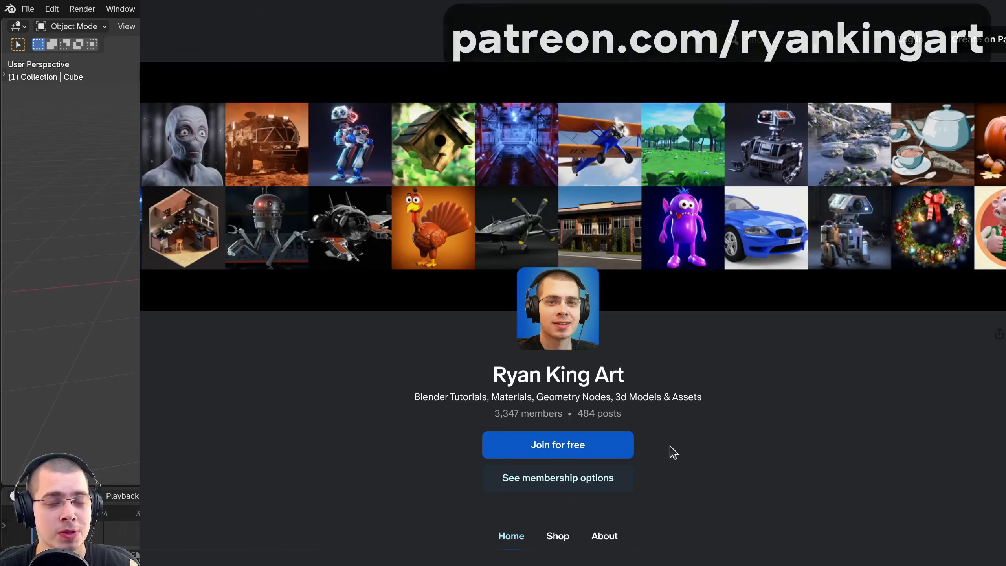
Open the membership options on the Patreon page and browse through to the highest-priced tiers.
{"action": "left_click", "coordinate": [558, 478]}
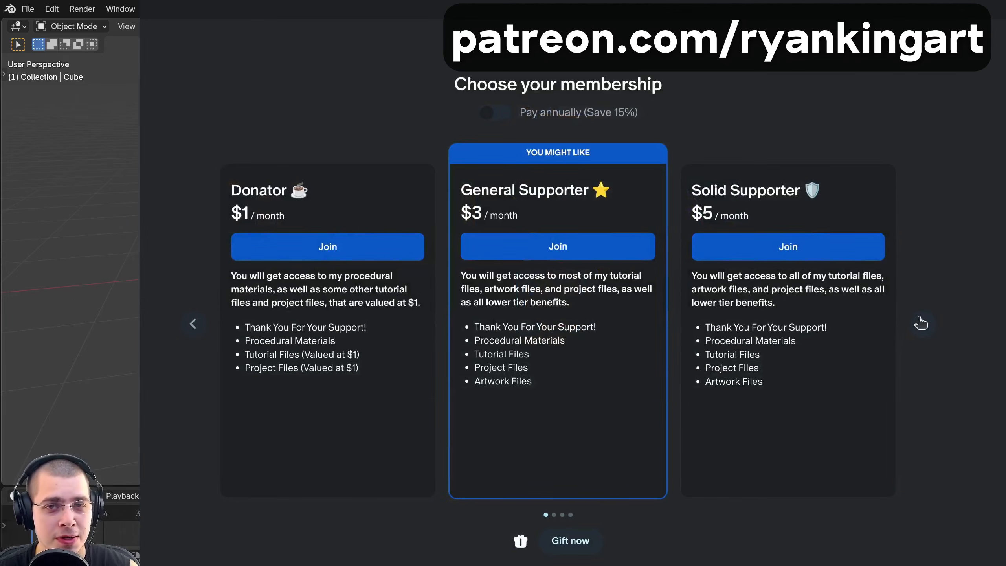
{"action": "left_click", "coordinate": [920, 321]}
{"action": "left_click", "coordinate": [924, 321]}
{"action": "left_click", "coordinate": [923, 321]}
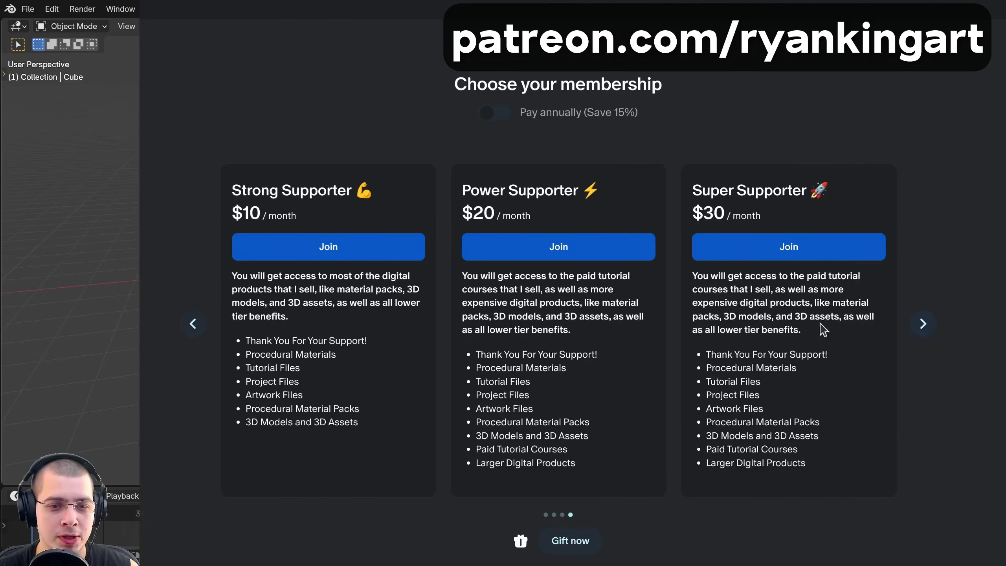
Delete all the default scene objects and add an ico sphere mesh.
{"action": "key", "text": "x"}
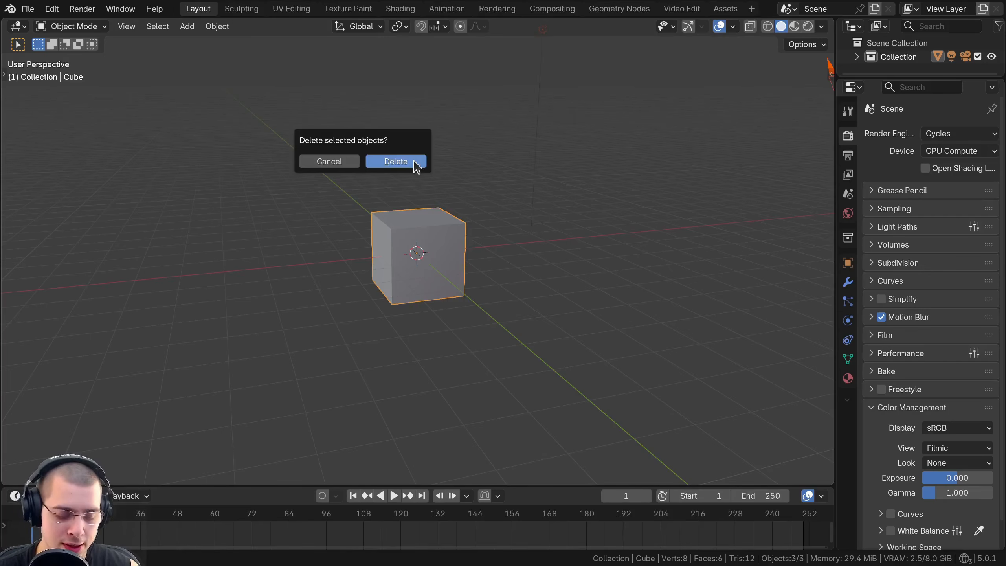
{"action": "left_click", "coordinate": [396, 162]}
{"action": "key", "text": "shift+a"}
{"action": "mouse_move", "coordinate": [383, 192]}
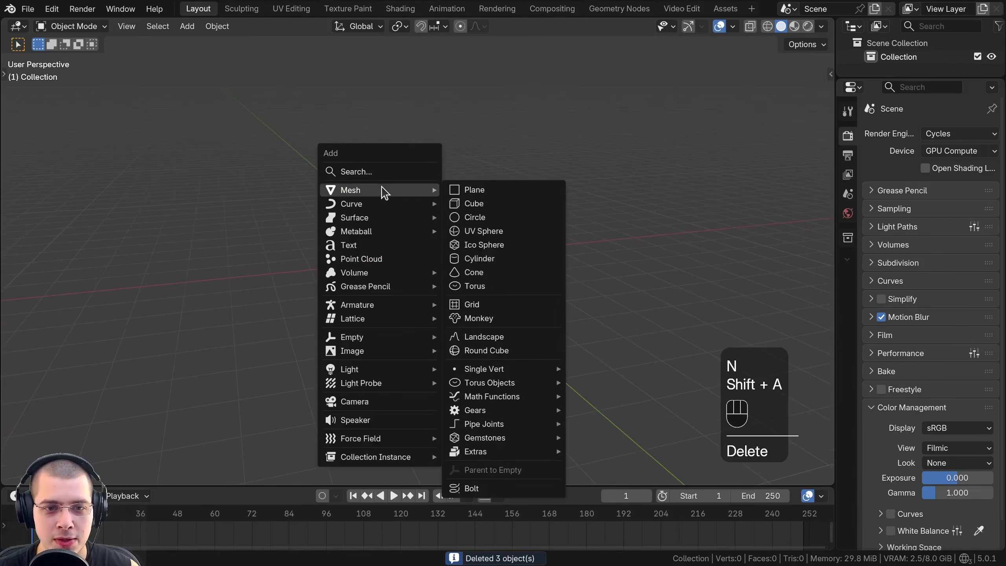
{"action": "left_click", "coordinate": [484, 244]}
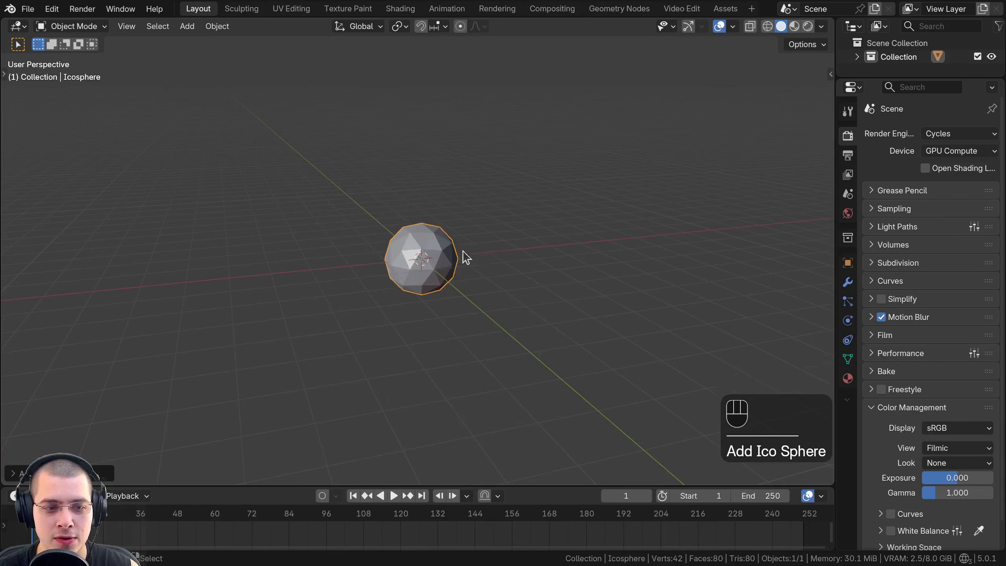
Set the new ico sphere's subdivisions to 6.
{"action": "scroll", "coordinate": [465, 257], "scroll_direction": "up", "scroll_amount": 4}
{"action": "left_click", "coordinate": [12, 474]}
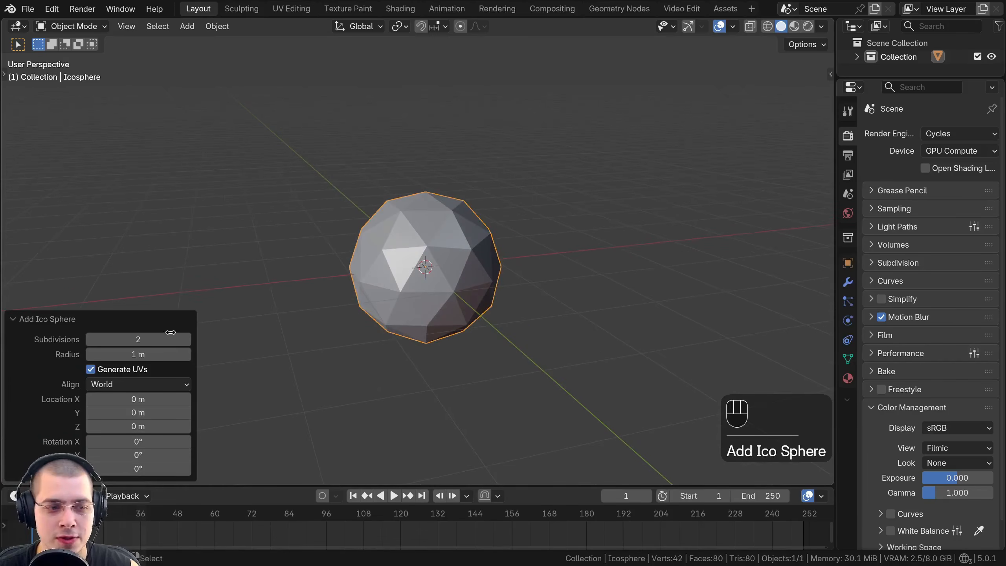
{"action": "left_click", "coordinate": [183, 340]}
{"action": "left_click", "coordinate": [183, 341]}
{"action": "left_click", "coordinate": [183, 341]}
{"action": "left_click", "coordinate": [182, 341]}
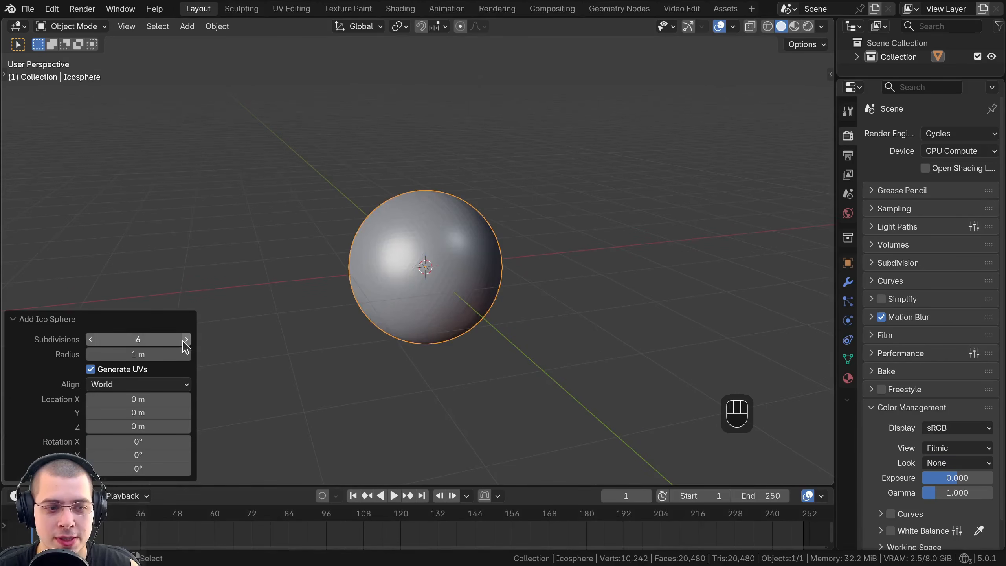
{"action": "left_click", "coordinate": [45, 323]}
Apply smooth shading to the ico sphere.
{"action": "scroll", "coordinate": [420, 213], "scroll_direction": "up", "scroll_amount": 5}
{"action": "key", "text": "w"}
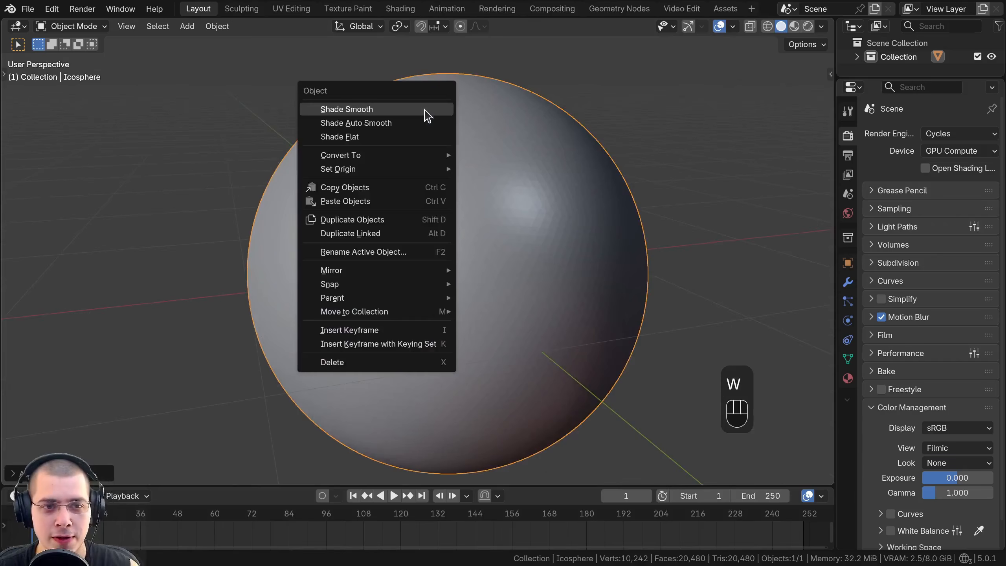
{"action": "left_click", "coordinate": [382, 112]}
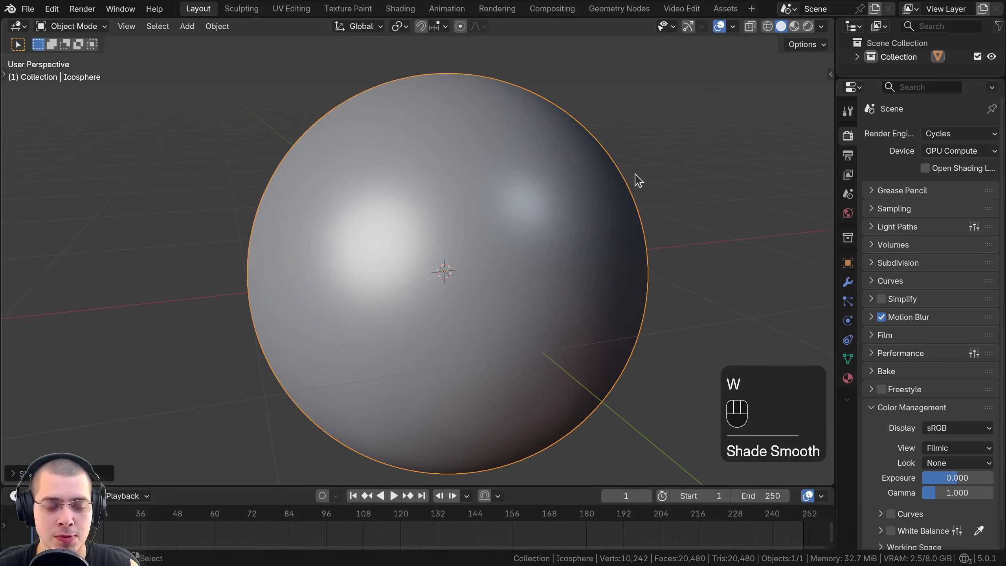
Scale the sphere uniformly by 0.5 and apply its scale.
{"action": "key", "text": "s"}
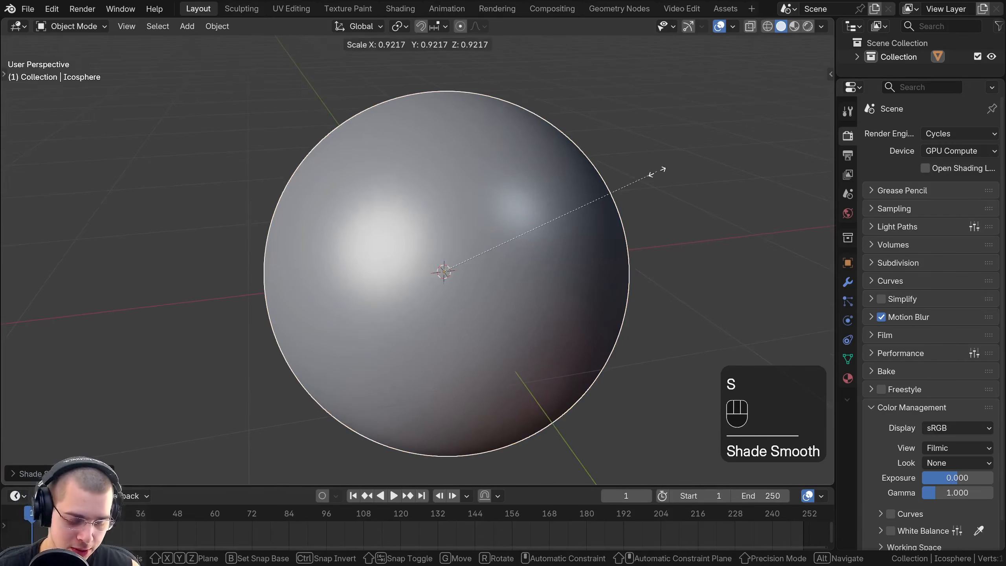
{"action": "type", "text": ".5"}
{"action": "key", "text": "Return"}
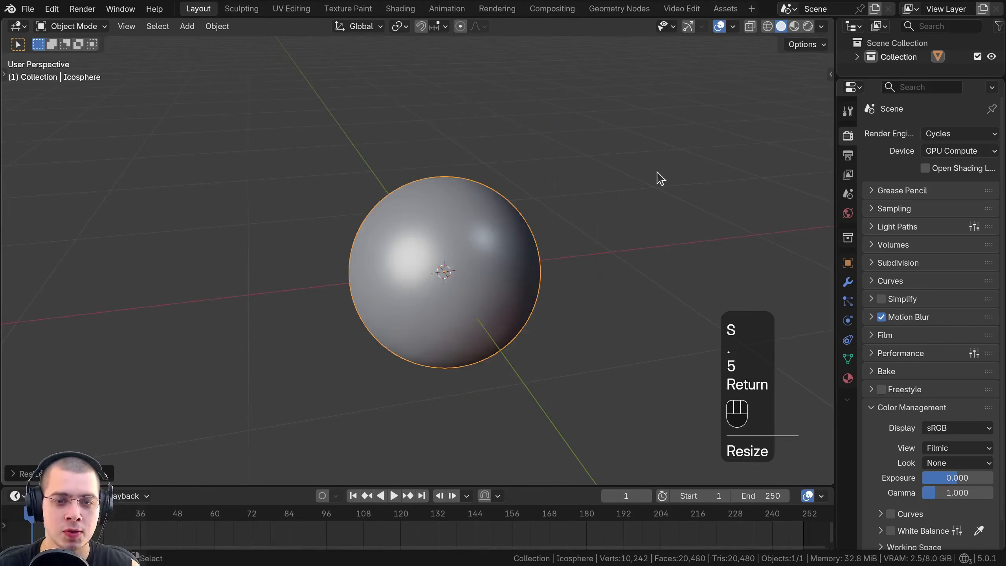
{"action": "scroll", "coordinate": [591, 268], "scroll_direction": "up", "scroll_amount": 3}
{"action": "key", "text": "ctrl+a"}
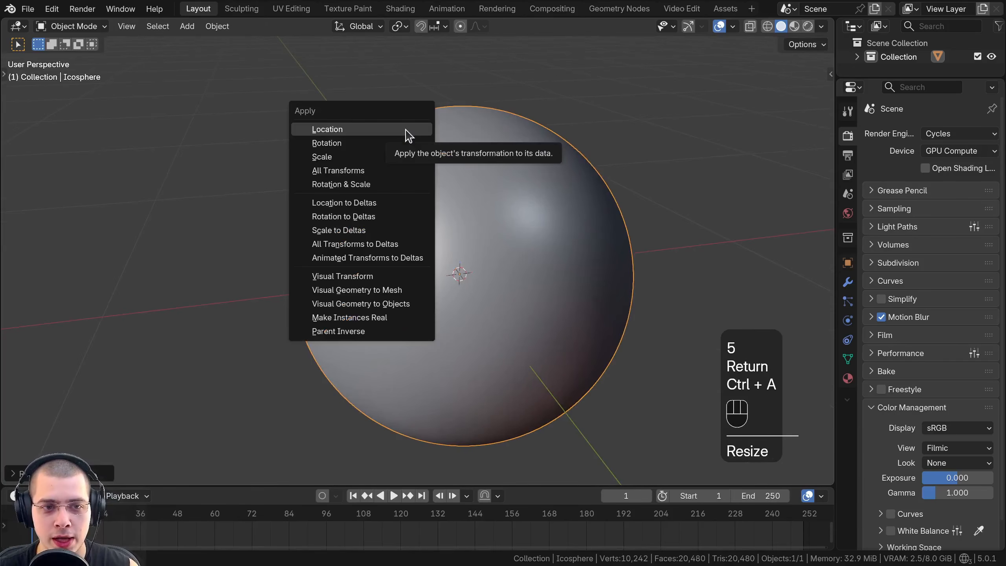
{"action": "left_click", "coordinate": [324, 157]}
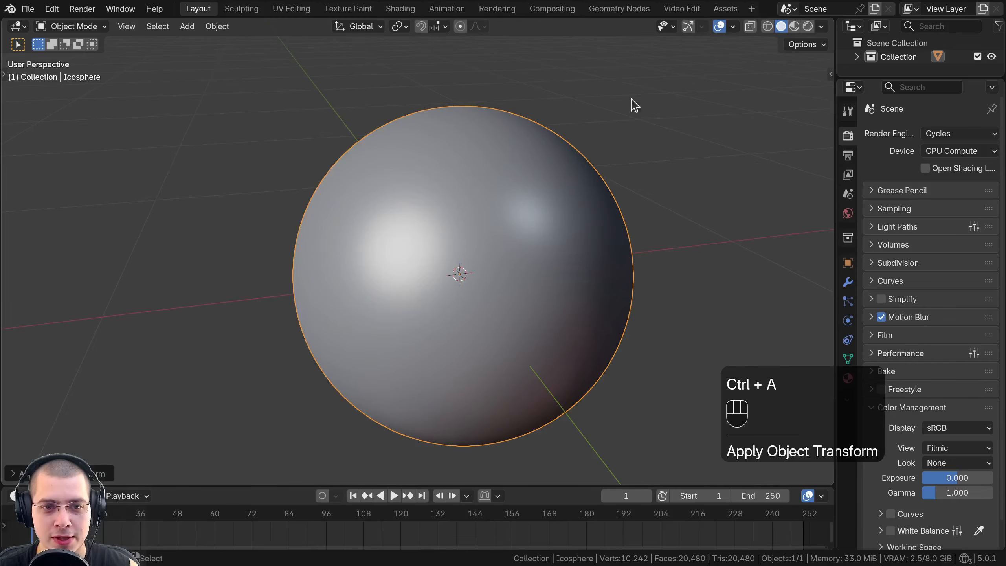
{"action": "middle_click_drag", "start_coordinate": [634, 104], "coordinate": [482, 107]}
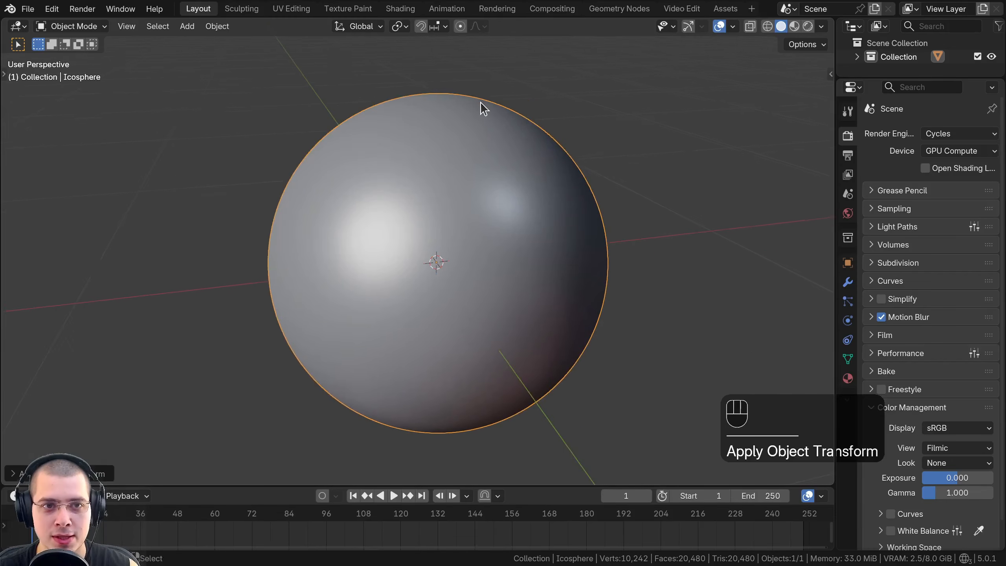
Switch to the Shading workspace and create a material named "Looping Noise" on the sphere.
{"action": "left_click", "coordinate": [399, 8]}
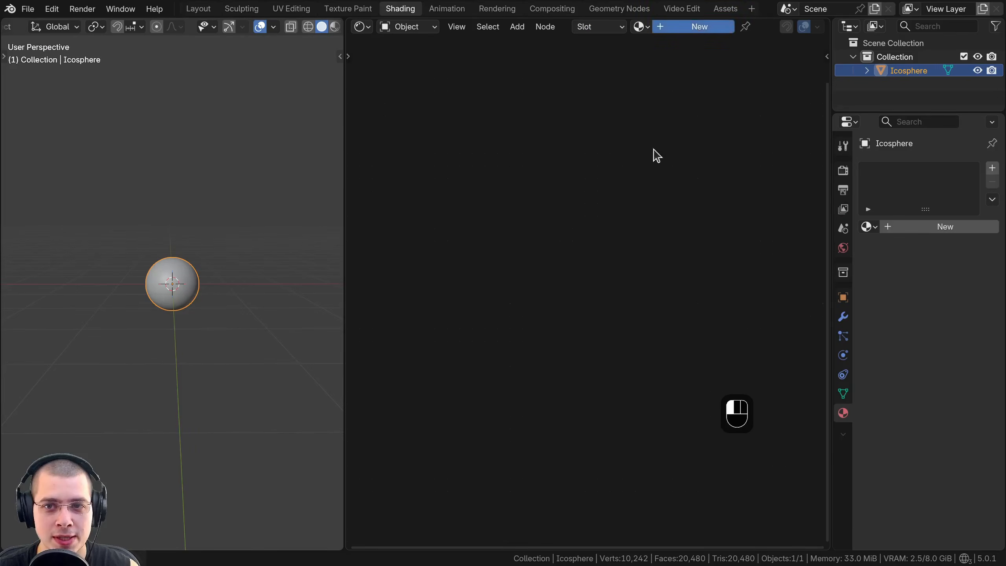
{"action": "left_click", "coordinate": [689, 27]}
{"action": "type", "text": "Loopin"}
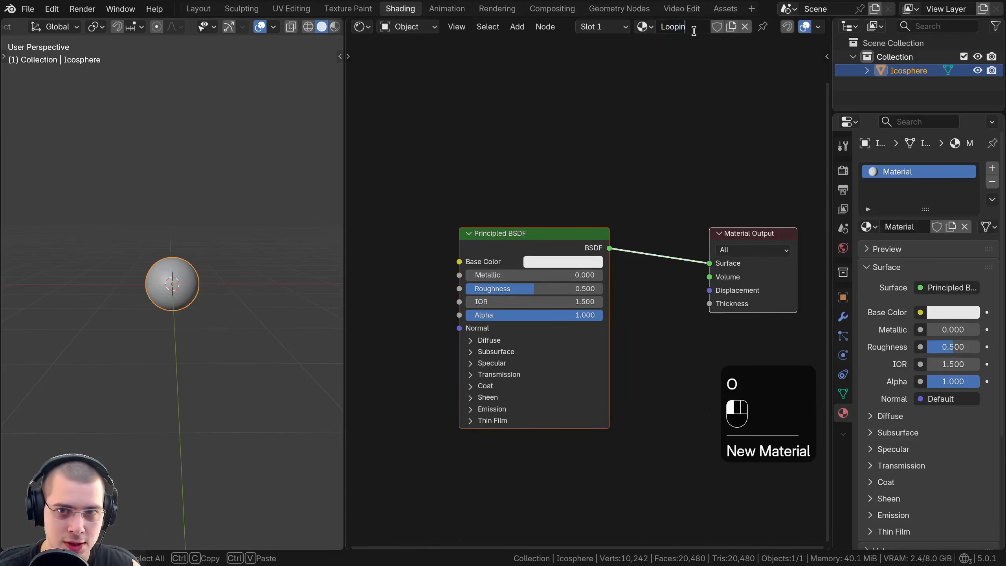
{"action": "type", "text": "g Noise"}
{"action": "key", "text": "Return"}
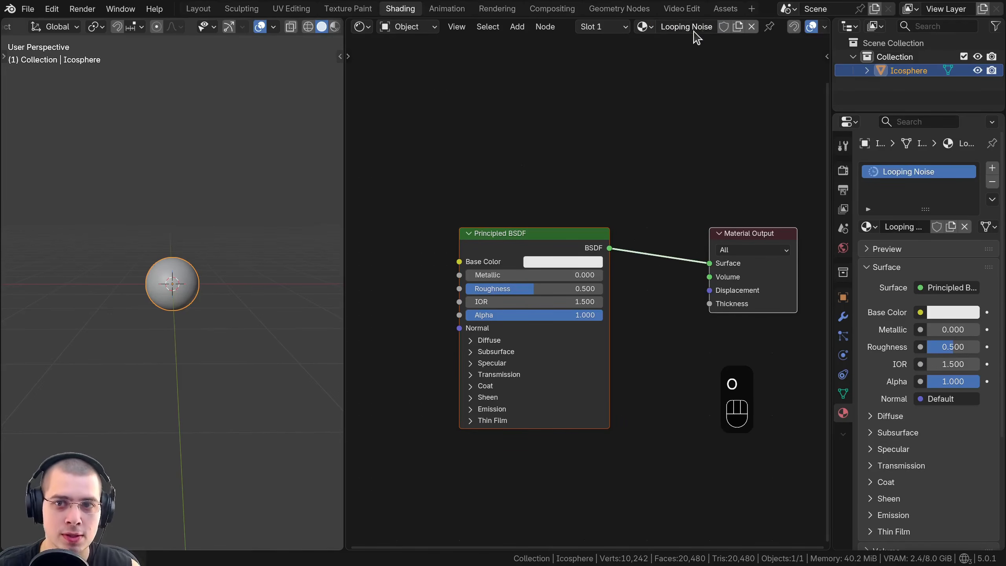
Delete the Principled BSDF node from the material, keeping only the Material Output.
{"action": "scroll", "coordinate": [562, 250], "scroll_direction": "down", "scroll_amount": 4}
{"action": "key", "text": "a"}
{"action": "left_click", "coordinate": [571, 246]}
{"action": "key", "text": "x"}
Enlarge the node editor area and show the sphere close up in rendered shading.
{"action": "left_click_drag", "start_coordinate": [349, 251], "coordinate": [229, 258]}
{"action": "key", "text": "z"}
{"action": "left_click", "coordinate": [132, 230]}
{"action": "scroll", "coordinate": [124, 263], "scroll_direction": "up", "scroll_amount": 8}
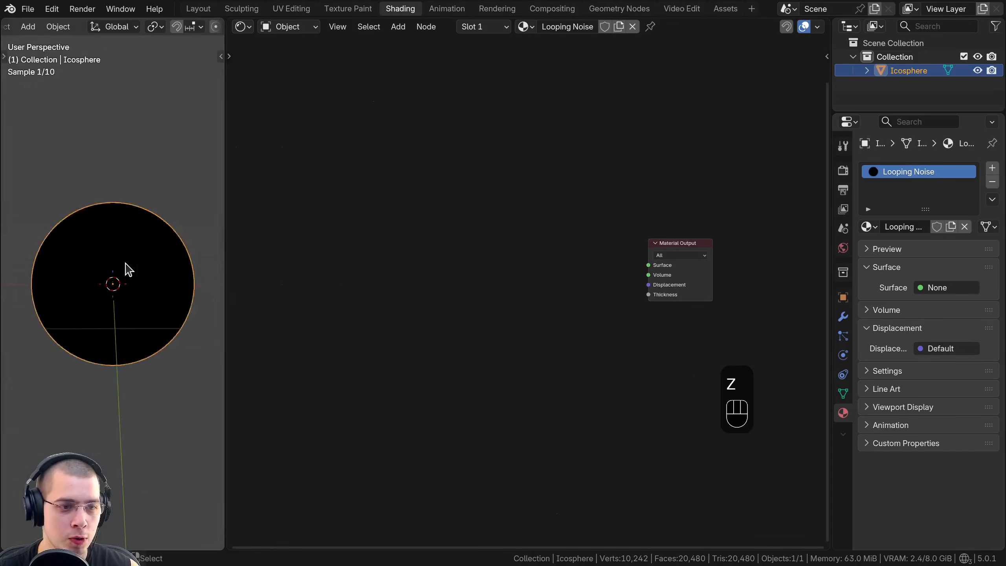
{"action": "left_click_drag", "start_coordinate": [223, 211], "coordinate": [242, 216]}
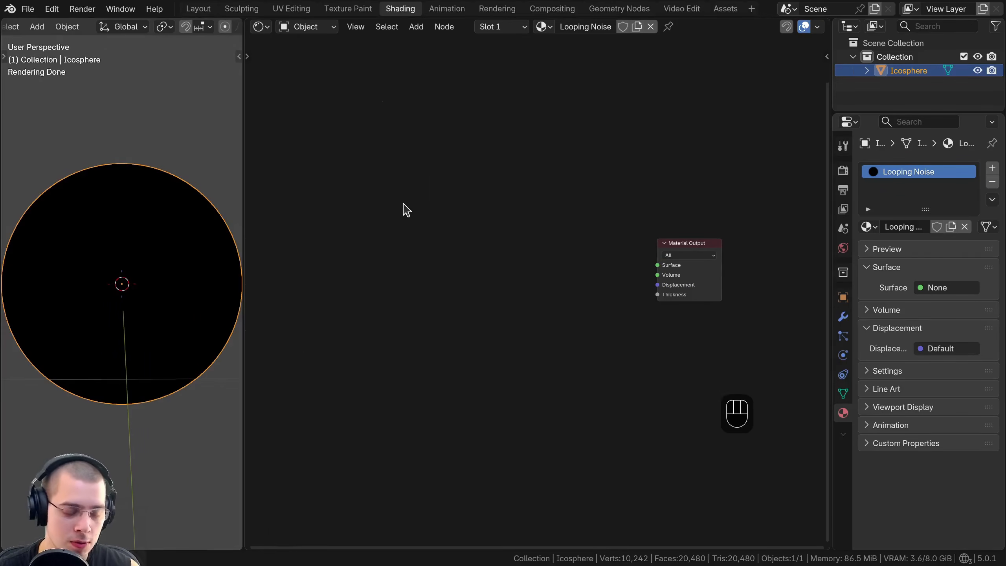
Add a Noise Texture node and connect its Factor output to the Material Output's Surface.
{"action": "key", "text": "shift+a"}
{"action": "type", "text": "noise"}
{"action": "key", "text": "Return"}
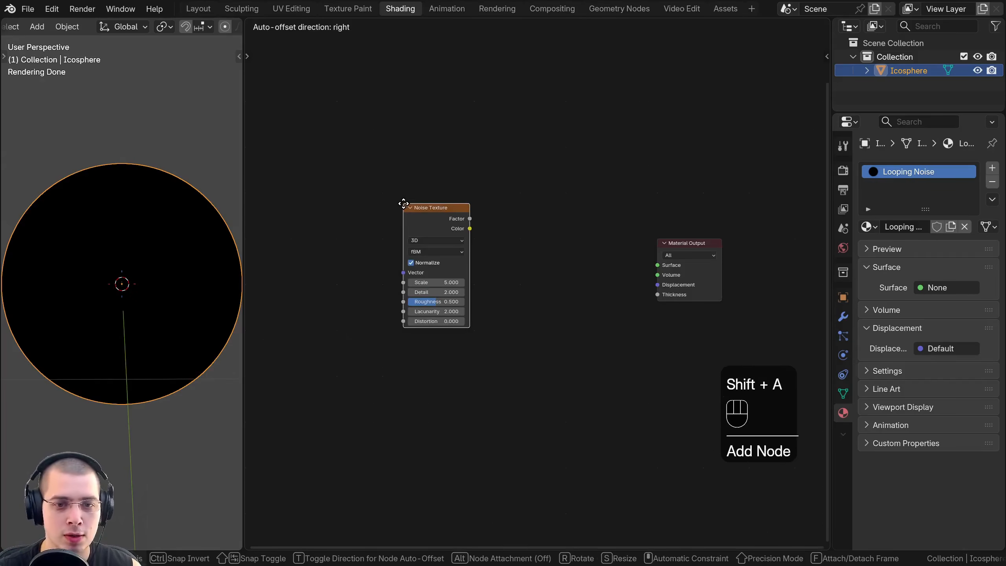
{"action": "left_click", "coordinate": [478, 231]}
{"action": "scroll", "coordinate": [513, 234], "scroll_direction": "up", "scroll_amount": 1}
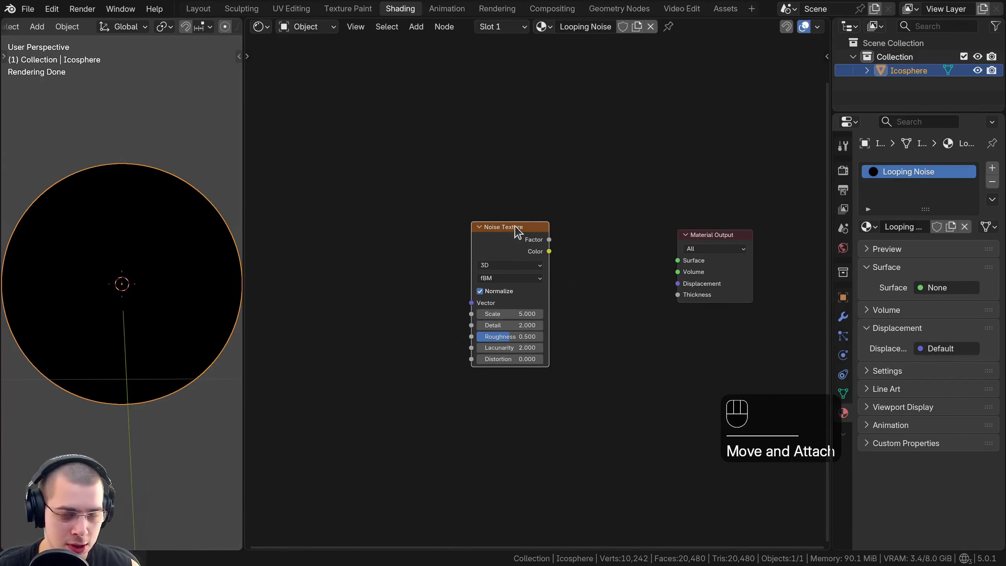
{"action": "left_click", "coordinate": [509, 237], "text": "ctrl+shift"}
{"action": "left_click_drag", "start_coordinate": [497, 235], "coordinate": [459, 225]}
Set the Noise Texture's dimensions to 4D and widen the 3D viewport for a larger preview of the sphere.
{"action": "middle_click_drag", "start_coordinate": [171, 247], "coordinate": [181, 239]}
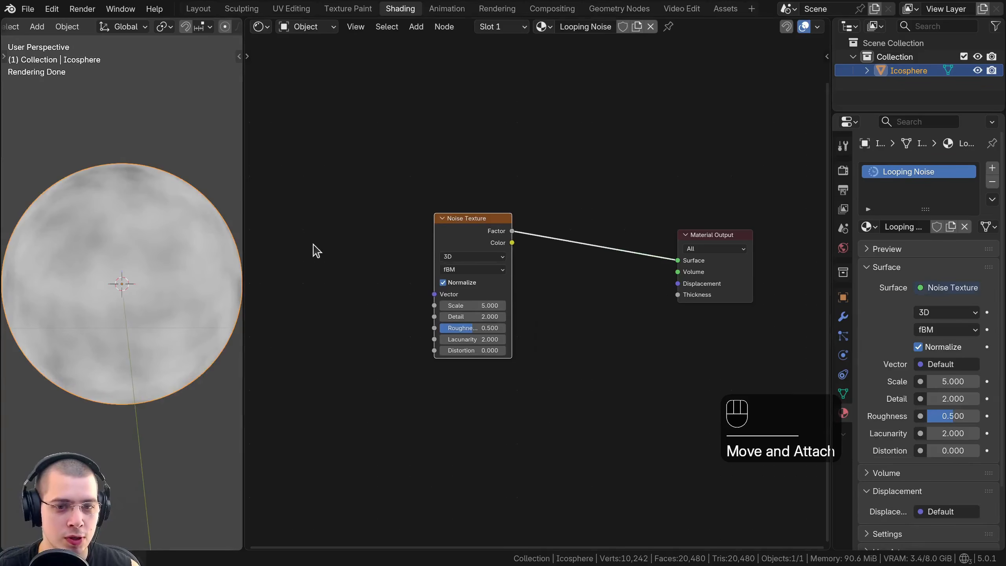
{"action": "scroll", "coordinate": [493, 264], "scroll_direction": "up", "scroll_amount": 5}
{"action": "middle_click_drag", "start_coordinate": [492, 264], "coordinate": [472, 252]}
{"action": "scroll", "coordinate": [471, 253], "scroll_direction": "up", "scroll_amount": 2}
{"action": "left_click", "coordinate": [402, 224]}
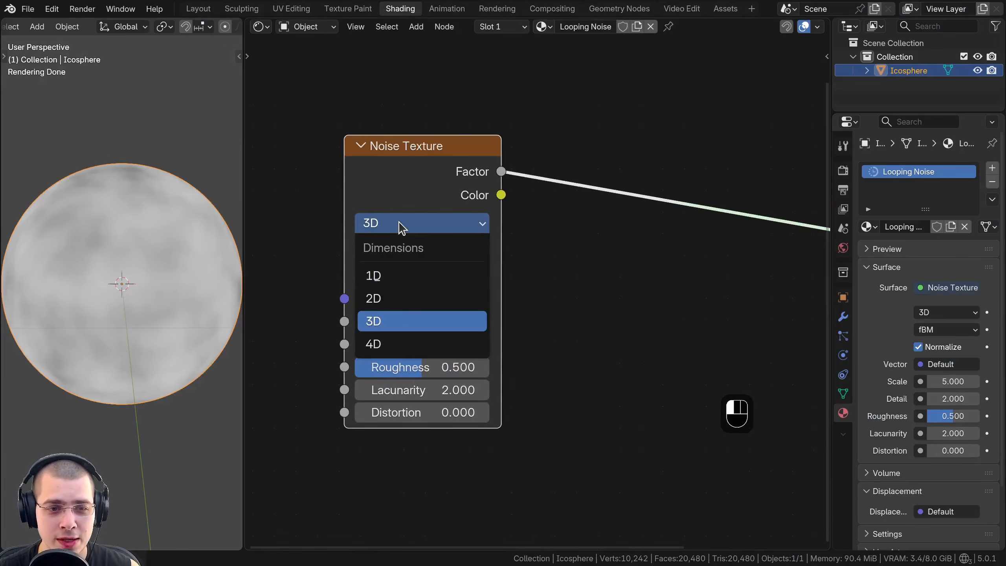
{"action": "left_click", "coordinate": [382, 344]}
{"action": "left_click_drag", "start_coordinate": [407, 211], "coordinate": [425, 183]}
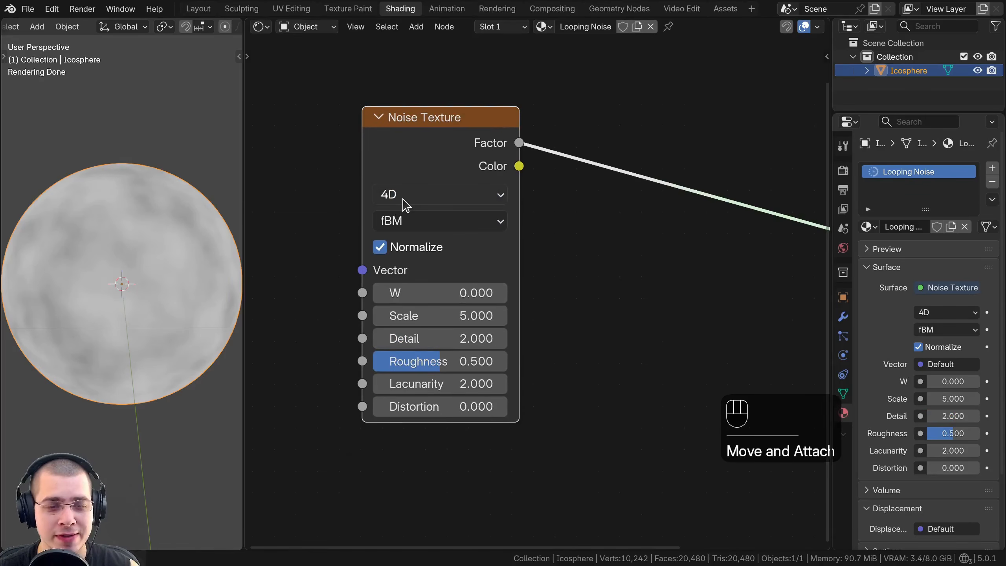
{"action": "middle_click_drag", "start_coordinate": [421, 232], "coordinate": [416, 205]}
{"action": "scroll", "coordinate": [418, 210], "scroll_direction": "up", "scroll_amount": 1}
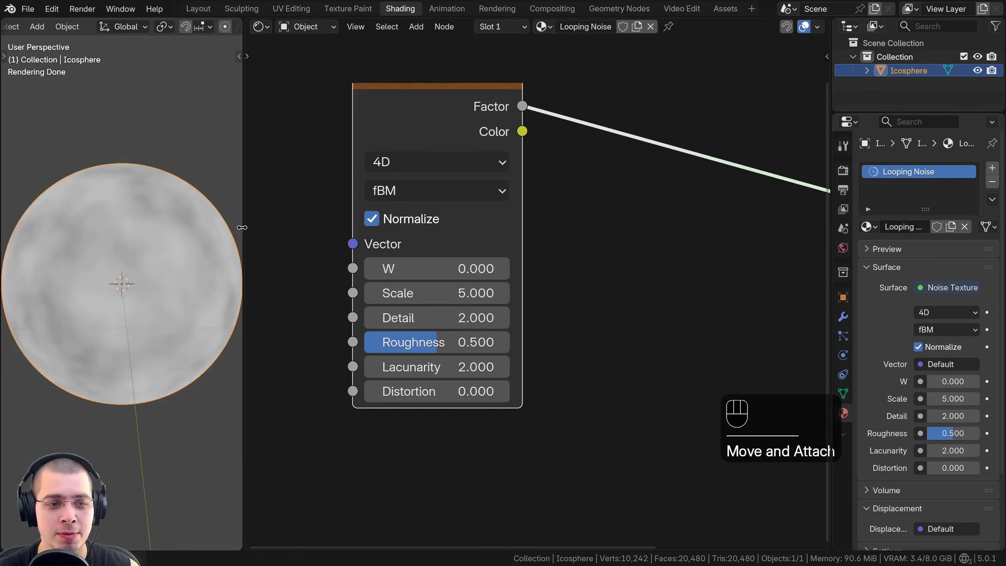
{"action": "left_click_drag", "start_coordinate": [243, 228], "coordinate": [309, 227]}
Try out different W values on the Noise Texture to preview how the pattern evolves.
{"action": "mouse_move", "coordinate": [467, 269]}
{"action": "left_mouse_down"}
{"action": "mouse_move", "coordinate": [500, 268]}
{"action": "mouse_move", "coordinate": [446, 269]}
{"action": "mouse_move", "coordinate": [486, 268]}
{"action": "mouse_move", "coordinate": [456, 268]}
{"action": "mouse_move", "coordinate": [465, 268]}
{"action": "left_mouse_up"}
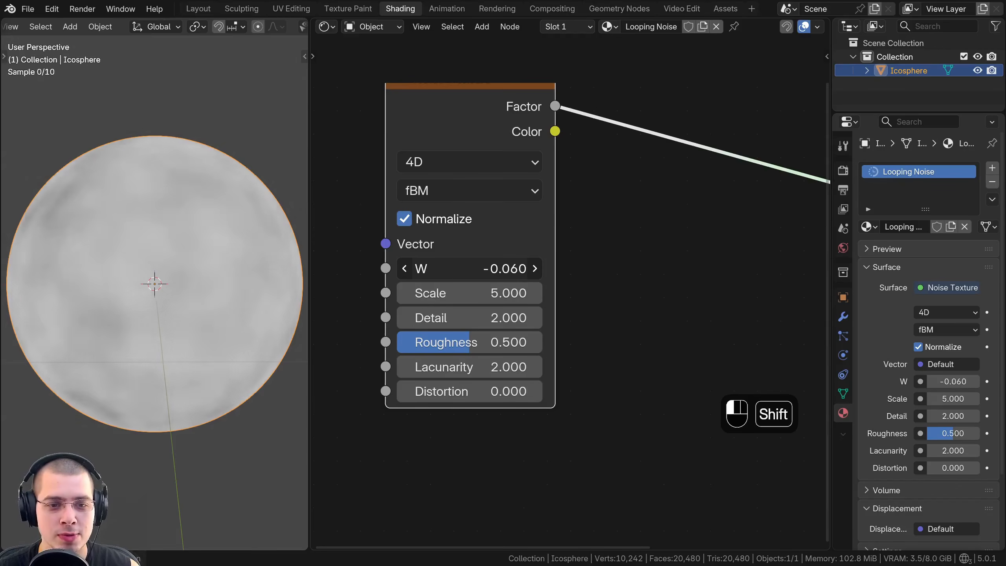
{"action": "right_click", "coordinate": [529, 270]}
{"action": "scroll", "coordinate": [531, 272], "scroll_direction": "down", "scroll_amount": 5}
{"action": "scroll", "coordinate": [513, 216], "scroll_direction": "up", "scroll_amount": 4}
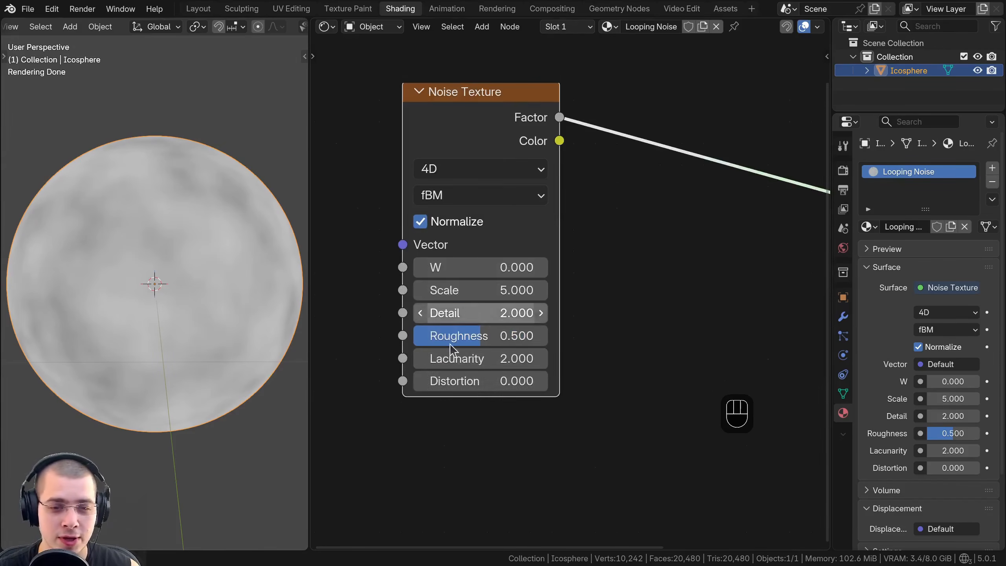
Set the Noise Texture's scale to 2 and its detail to 4.
{"action": "left_click", "coordinate": [465, 294]}
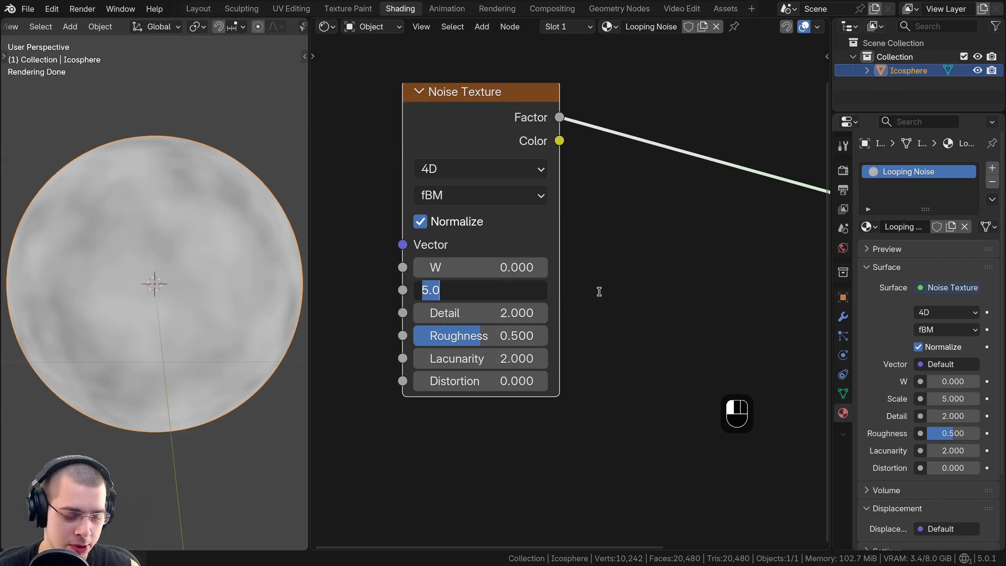
{"action": "type", "text": "2"}
{"action": "key", "text": "Return"}
{"action": "left_click", "coordinate": [511, 314]}
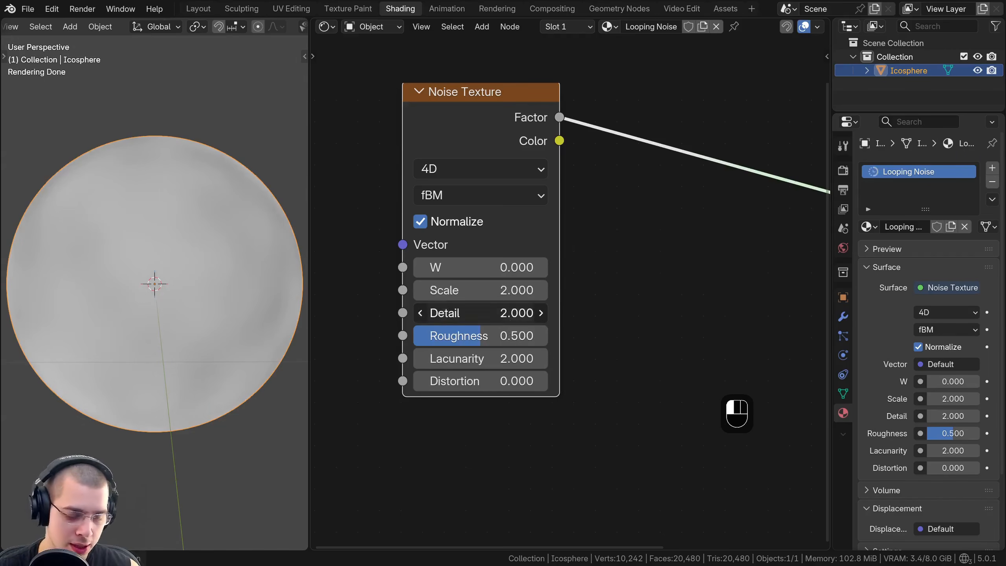
{"action": "key", "text": "Return"}
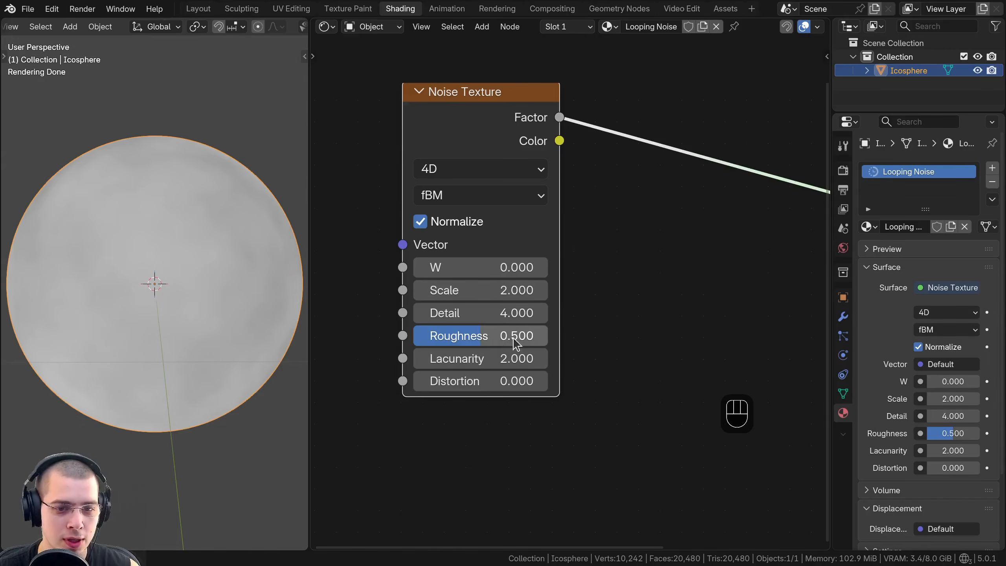
Move the Noise Texture node up and place a duplicate of it directly underneath.
{"action": "scroll", "coordinate": [543, 180], "scroll_direction": "down", "scroll_amount": 4}
{"action": "scroll", "coordinate": [549, 223], "scroll_direction": "down", "scroll_amount": 3}
{"action": "left_click_drag", "start_coordinate": [526, 161], "coordinate": [526, 100]}
{"action": "key", "text": "shift+d"}
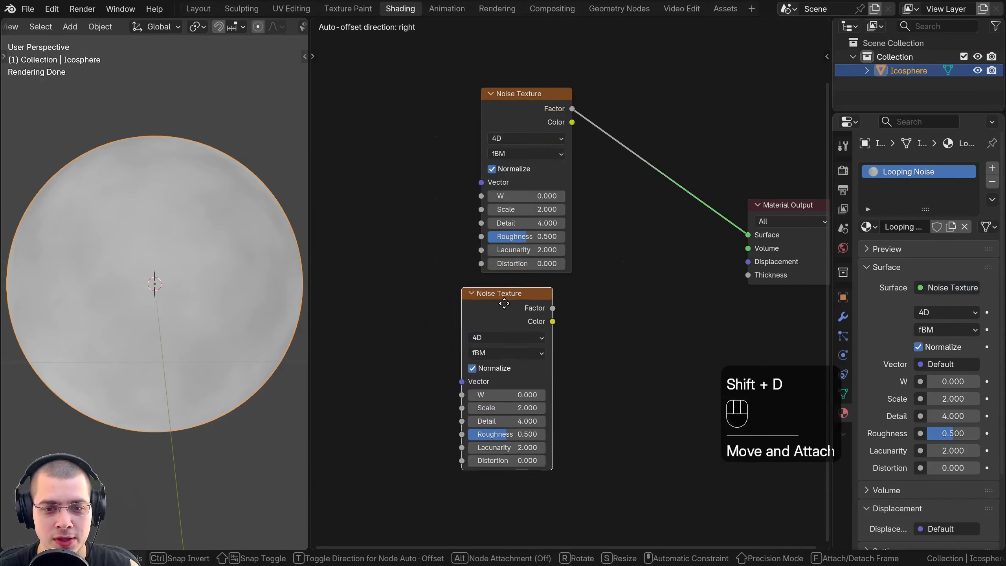
{"action": "left_click", "coordinate": [515, 304]}
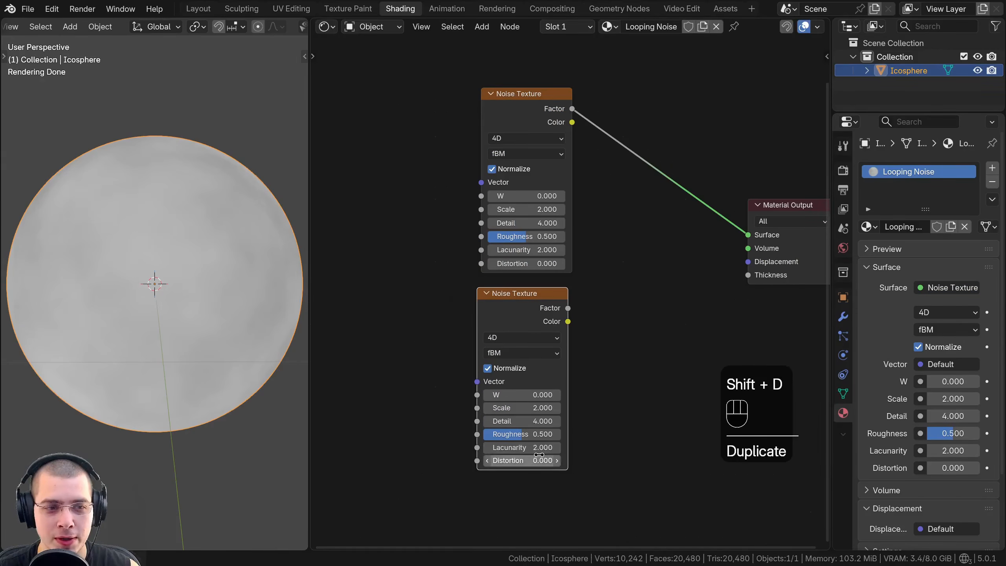
{"action": "middle_click_drag", "start_coordinate": [519, 448], "coordinate": [521, 350]}
{"action": "scroll", "coordinate": [521, 350], "scroll_direction": "up", "scroll_amount": 3}
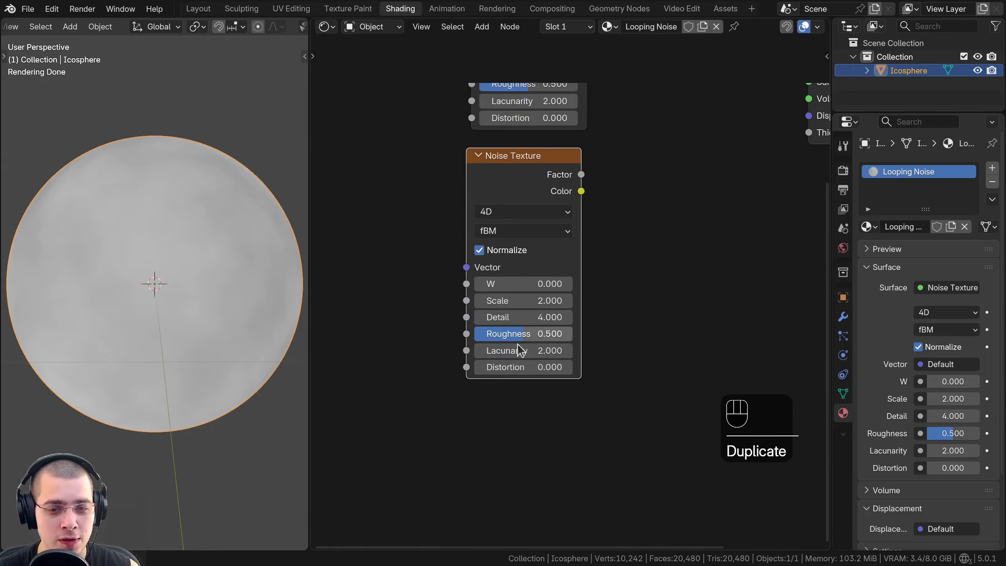
{"action": "middle_click_drag", "start_coordinate": [522, 305], "coordinate": [521, 460]}
{"action": "scroll", "coordinate": [519, 456], "scroll_direction": "down", "scroll_amount": 2}
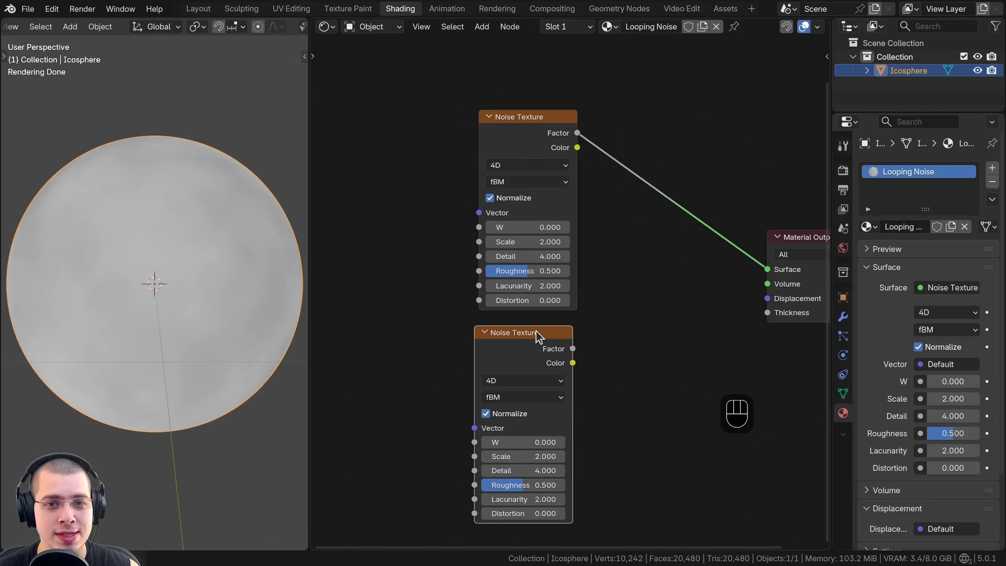
{"action": "middle_click_drag", "start_coordinate": [547, 205], "coordinate": [521, 151]}
{"action": "scroll", "coordinate": [552, 211], "scroll_direction": "up", "scroll_amount": 1}
{"action": "scroll", "coordinate": [522, 153], "scroll_direction": "up", "scroll_amount": 1}
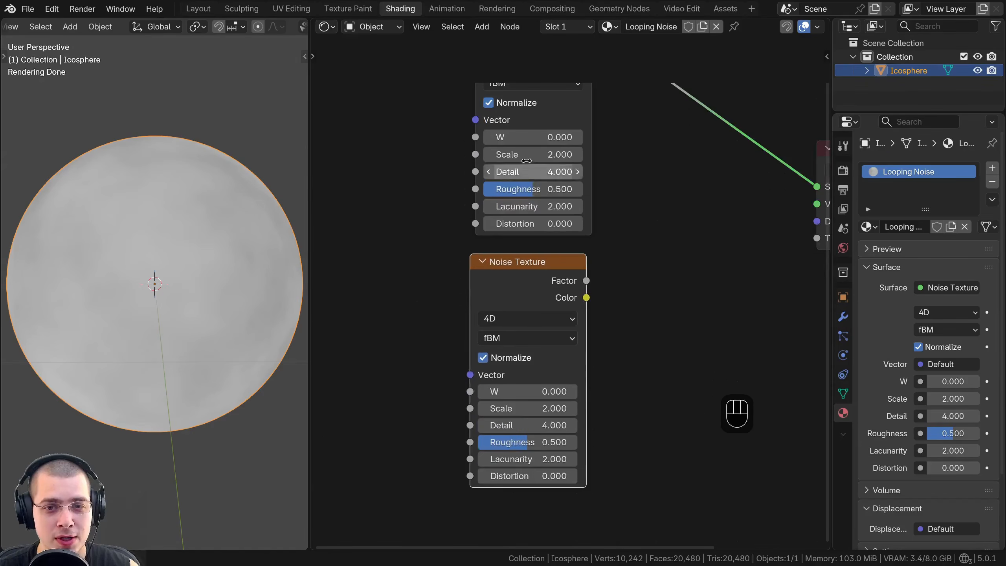
Try shifting the W value of the upper Noise Texture, then cancel the change.
{"action": "scroll", "coordinate": [533, 398], "scroll_direction": "down", "scroll_amount": 1}
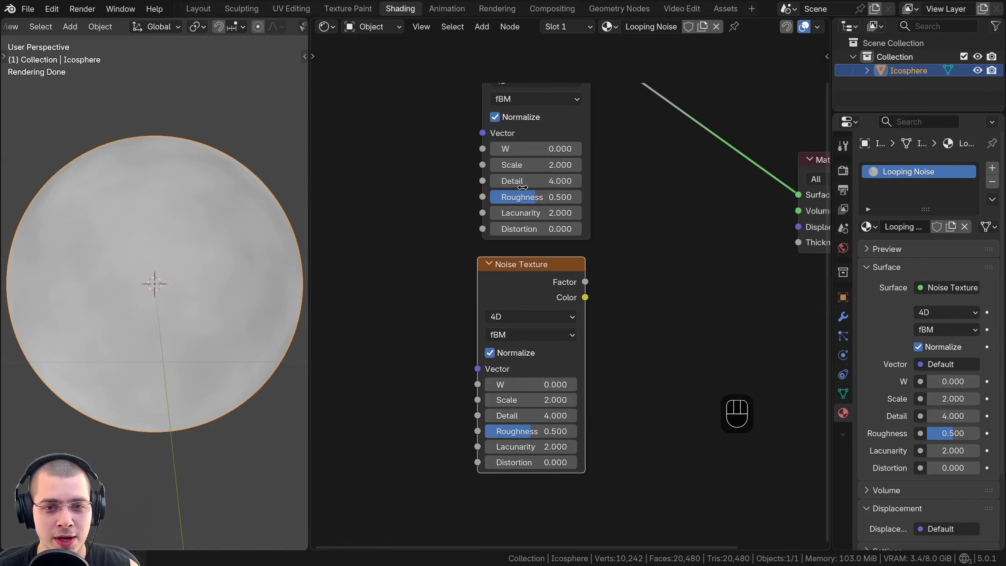
{"action": "middle_click_drag", "start_coordinate": [536, 160], "coordinate": [532, 191]}
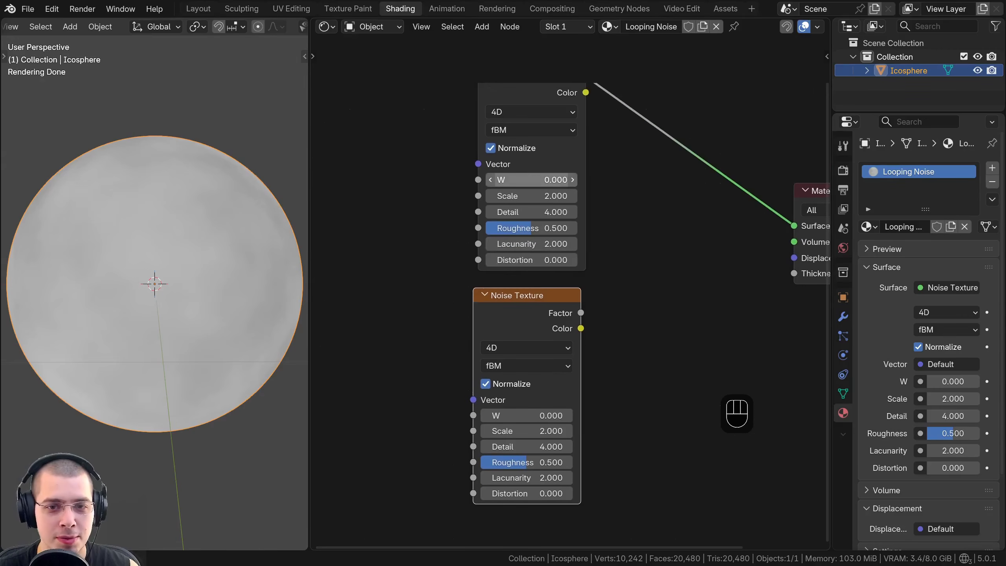
{"action": "left_click_drag", "start_coordinate": [532, 180], "coordinate": [493, 180]}
{"action": "right_click", "coordinate": [532, 180]}
{"action": "scroll", "coordinate": [566, 164], "scroll_direction": "down", "scroll_amount": 2}
{"action": "middle_click_drag", "start_coordinate": [566, 164], "coordinate": [544, 208]}
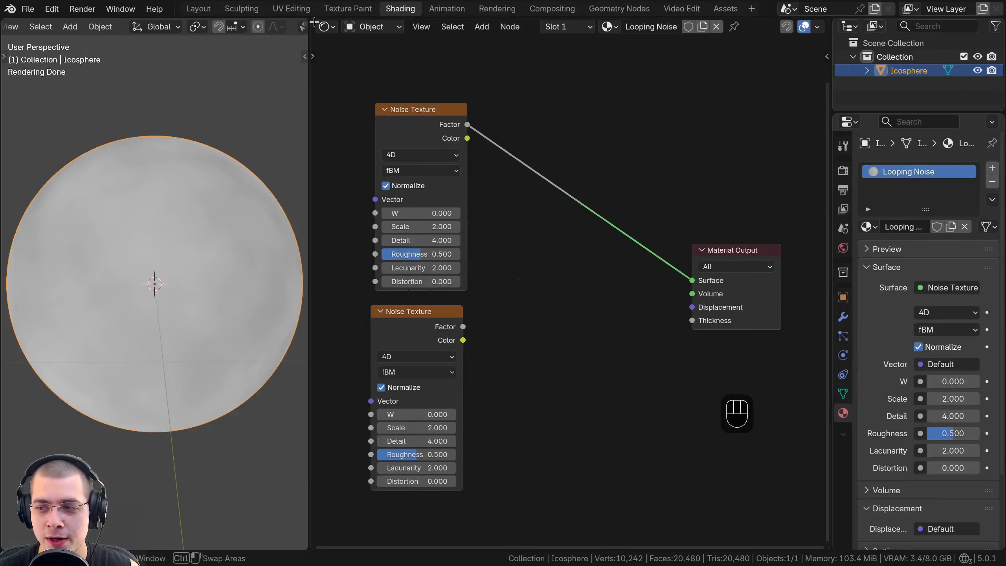
Split off a new area below the viewport and node editor, make it a Timeline, and shrink it to a low strip.
{"action": "left_click_drag", "start_coordinate": [314, 22], "coordinate": [28, 394]}
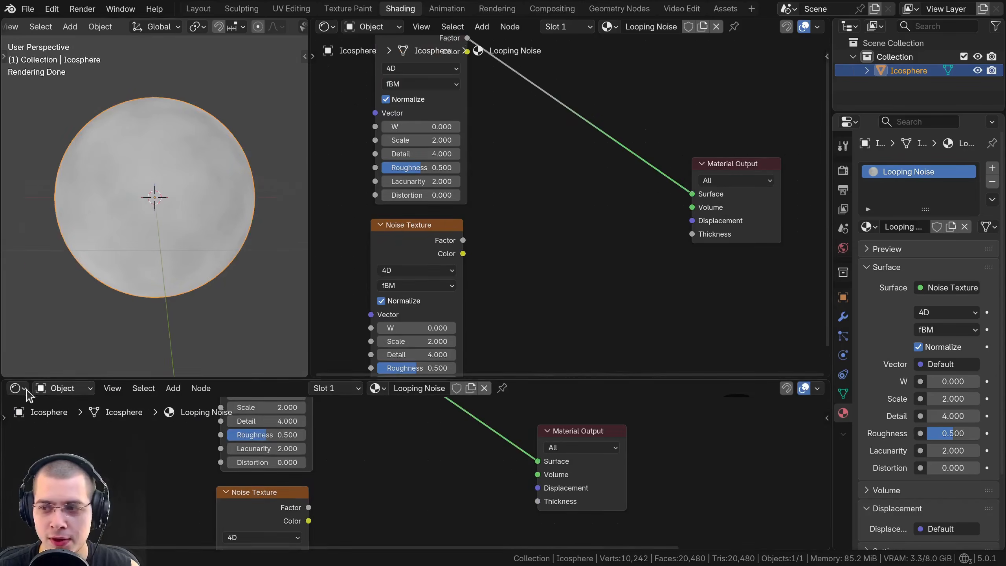
{"action": "left_click", "coordinate": [15, 389]}
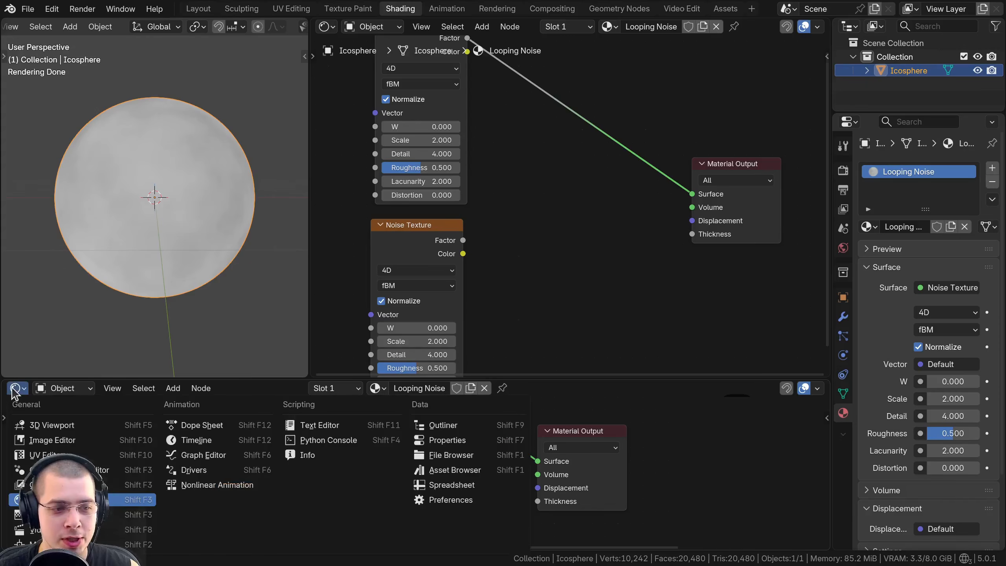
{"action": "left_click", "coordinate": [210, 441]}
{"action": "left_click_drag", "start_coordinate": [418, 377], "coordinate": [414, 473]}
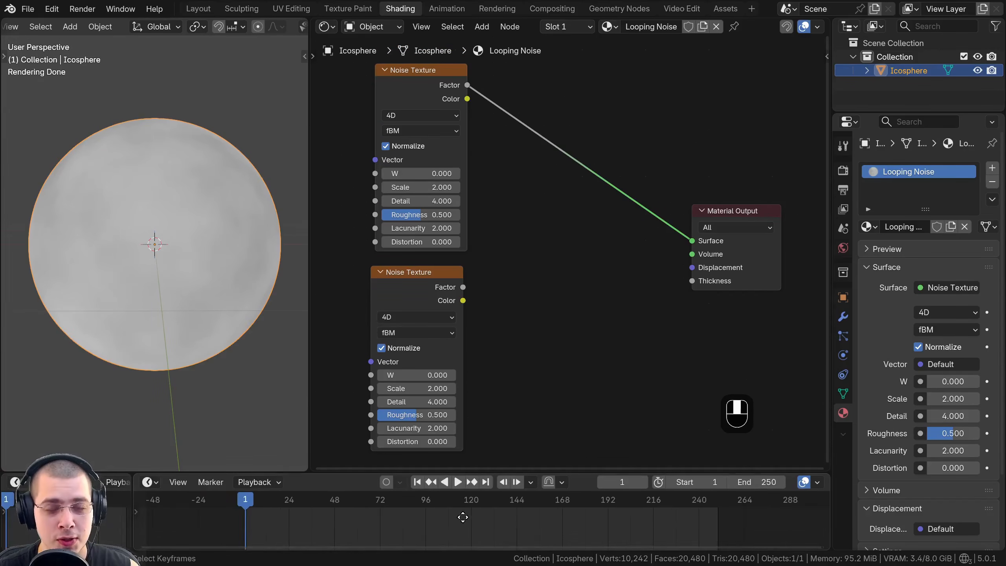
{"action": "middle_click_drag", "start_coordinate": [462, 517], "coordinate": [489, 519]}
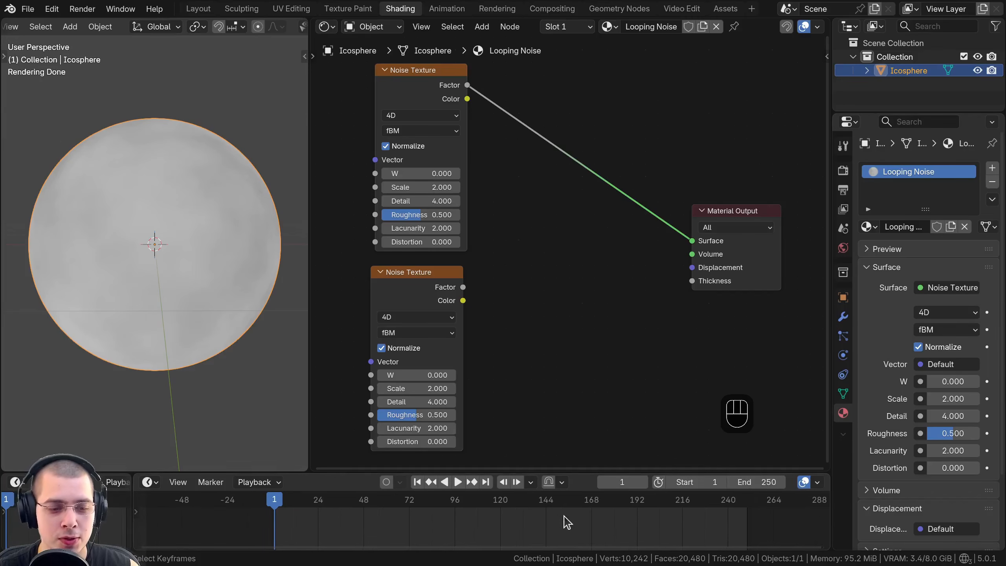
{"action": "scroll", "coordinate": [568, 522], "scroll_direction": "up", "scroll_amount": 1}
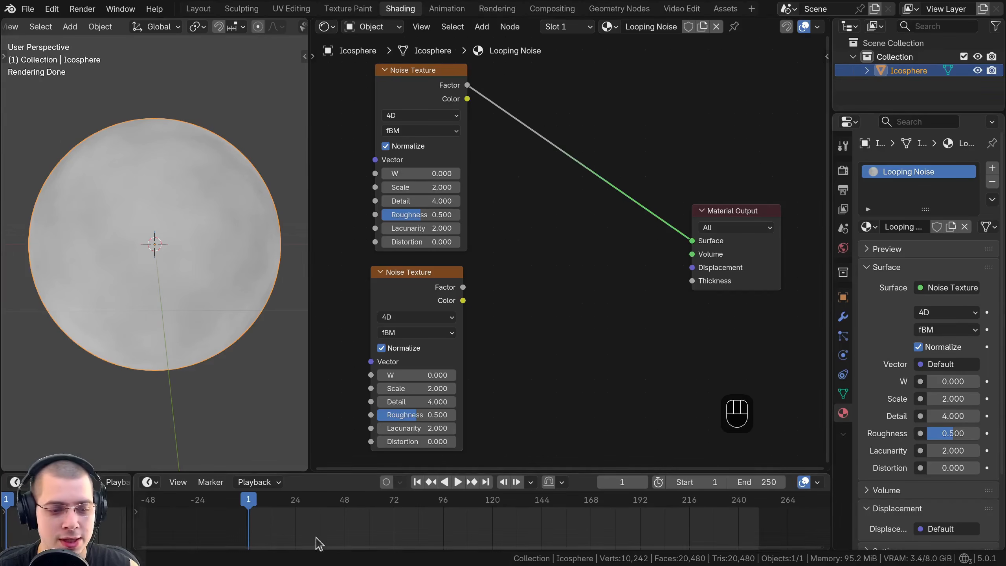
{"action": "middle_click_drag", "start_coordinate": [317, 539], "coordinate": [299, 539]}
{"action": "scroll", "coordinate": [412, 277], "scroll_direction": "down", "scroll_amount": 1}
Insert a Color Ramp node between the upper Noise Texture and the Material Output's Surface input.
{"action": "left_click_drag", "start_coordinate": [421, 274], "coordinate": [423, 273]}
{"action": "left_click", "coordinate": [450, 114], "text": "ctrl+shift"}
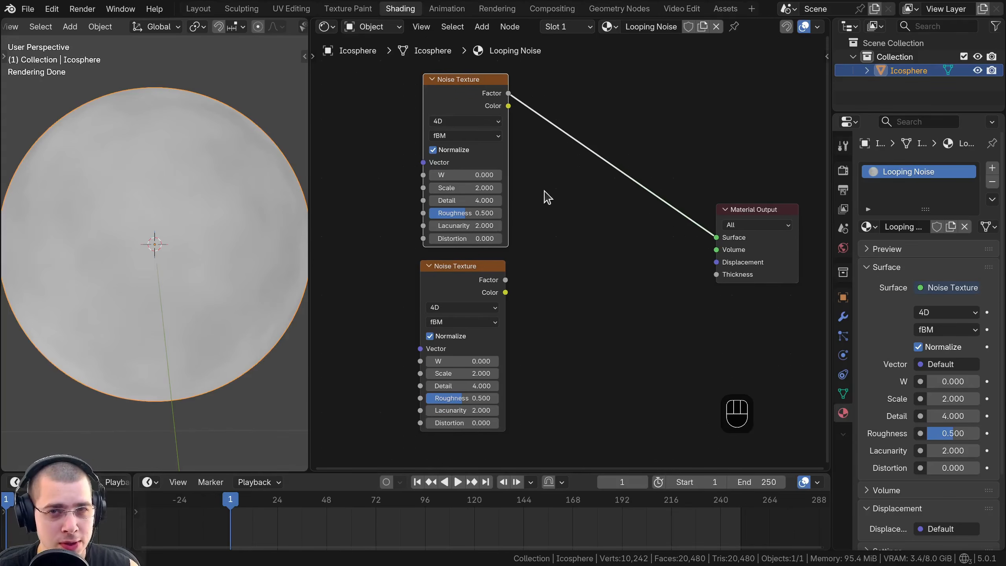
{"action": "middle_click_drag", "start_coordinate": [544, 191], "coordinate": [543, 191]}
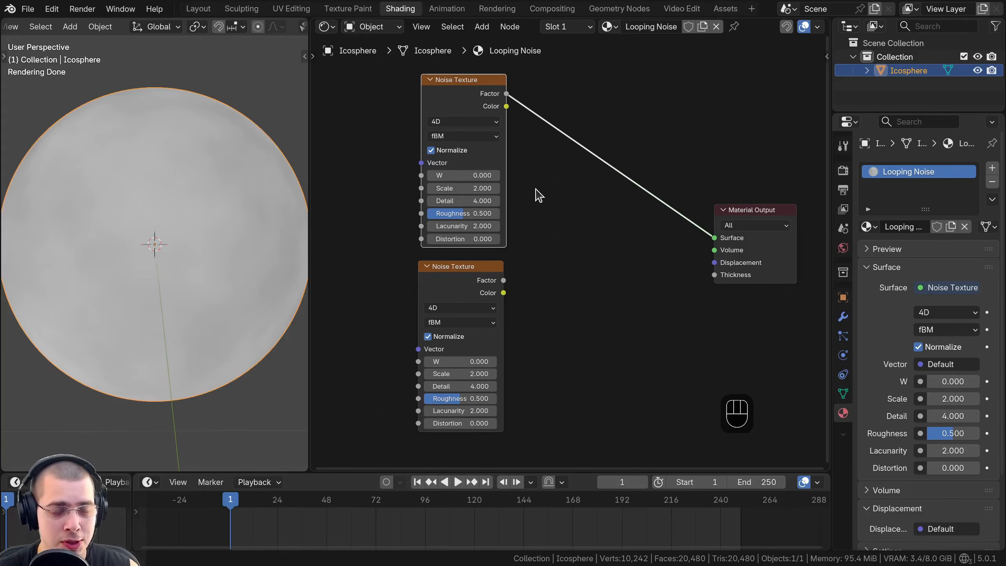
{"action": "key", "text": "shift+a"}
{"action": "type", "text": "ram"}
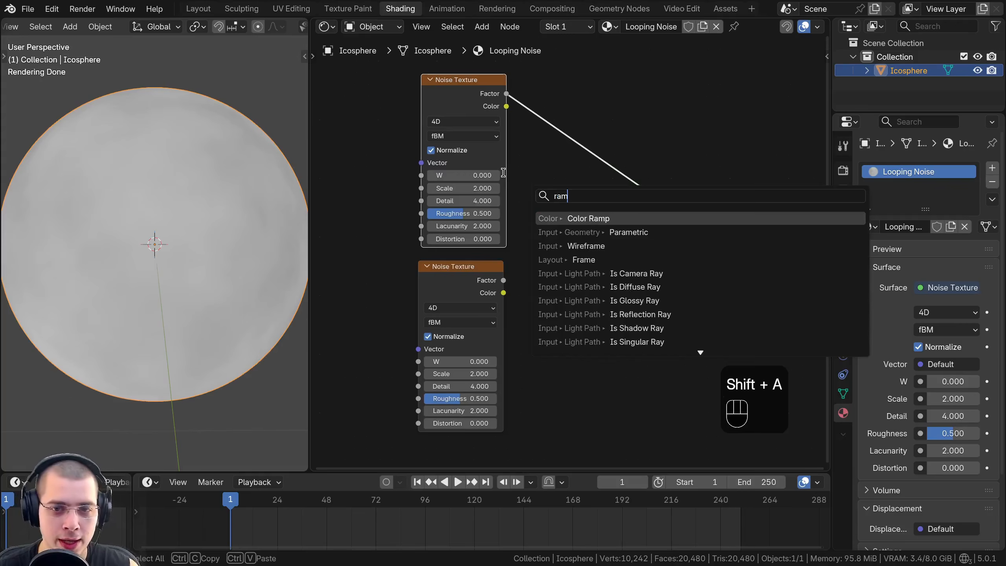
{"action": "key", "text": "Return"}
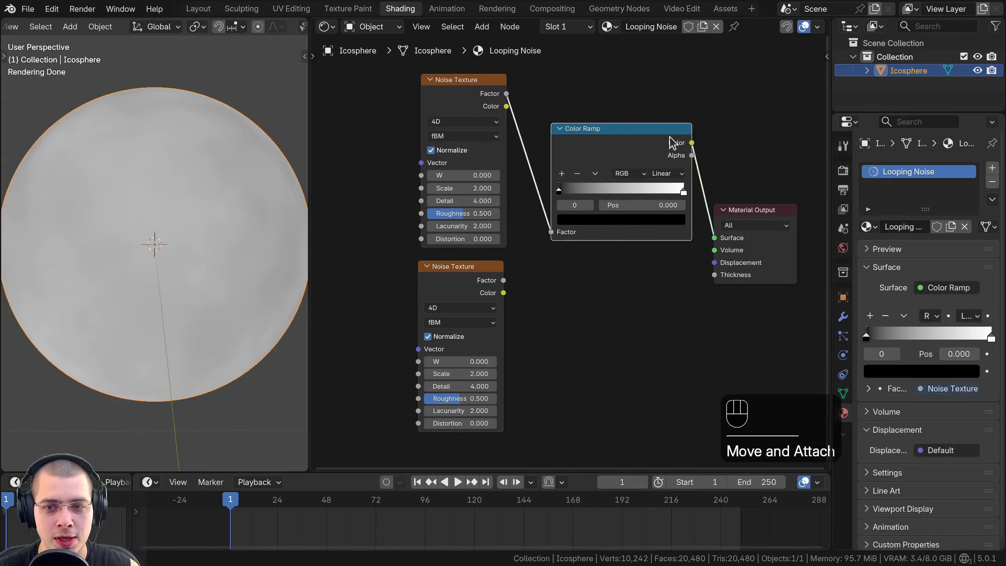
{"action": "left_click", "coordinate": [637, 171]}
Increase the noise contrast by moving the Color Ramp's black stop to about 0.4 and its white stop to 0.681.
{"action": "left_click_drag", "start_coordinate": [557, 190], "coordinate": [617, 192]}
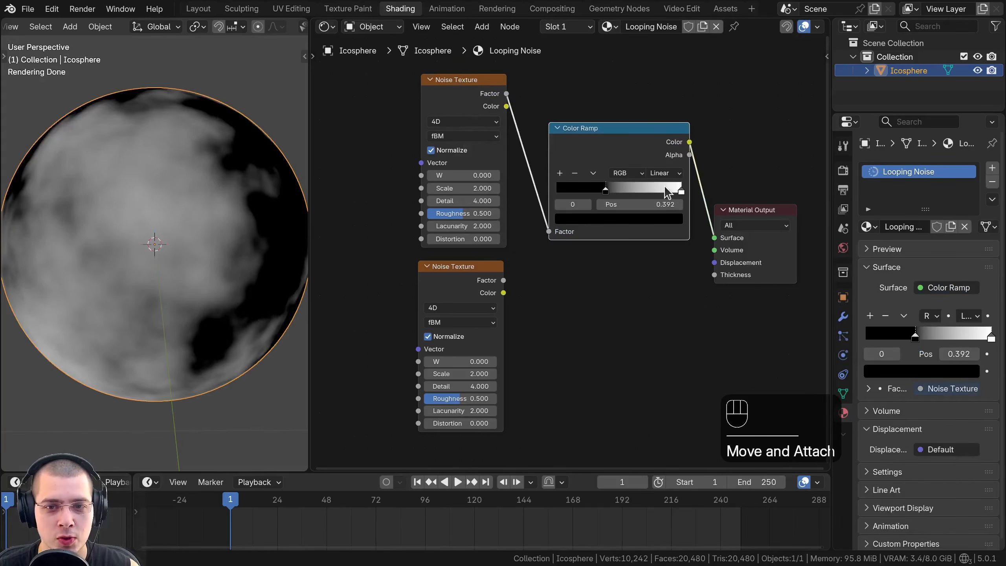
{"action": "left_click_drag", "start_coordinate": [680, 191], "coordinate": [642, 193]}
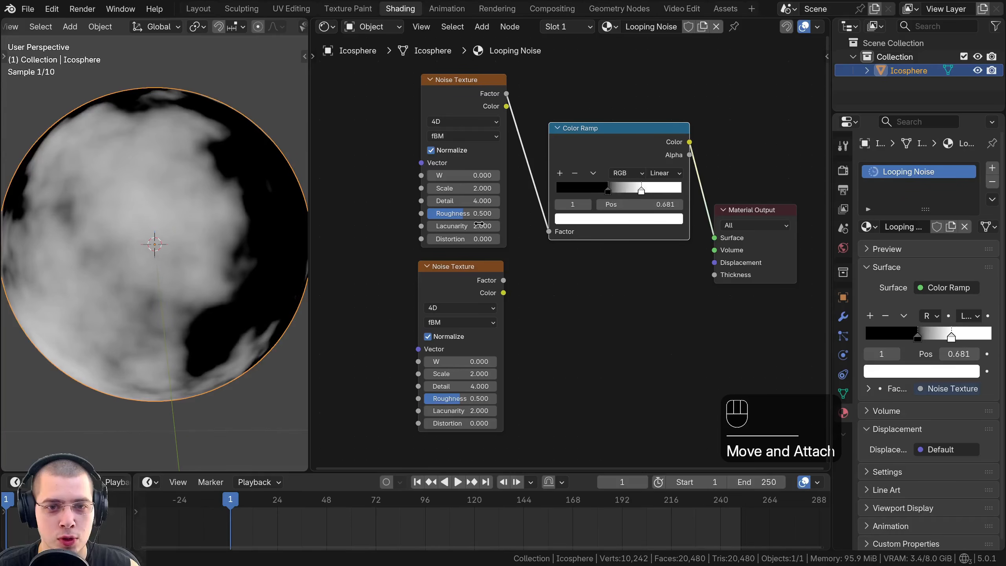
{"action": "left_click_drag", "start_coordinate": [462, 175], "coordinate": [515, 176]}
{"action": "right_click", "coordinate": [461, 176]}
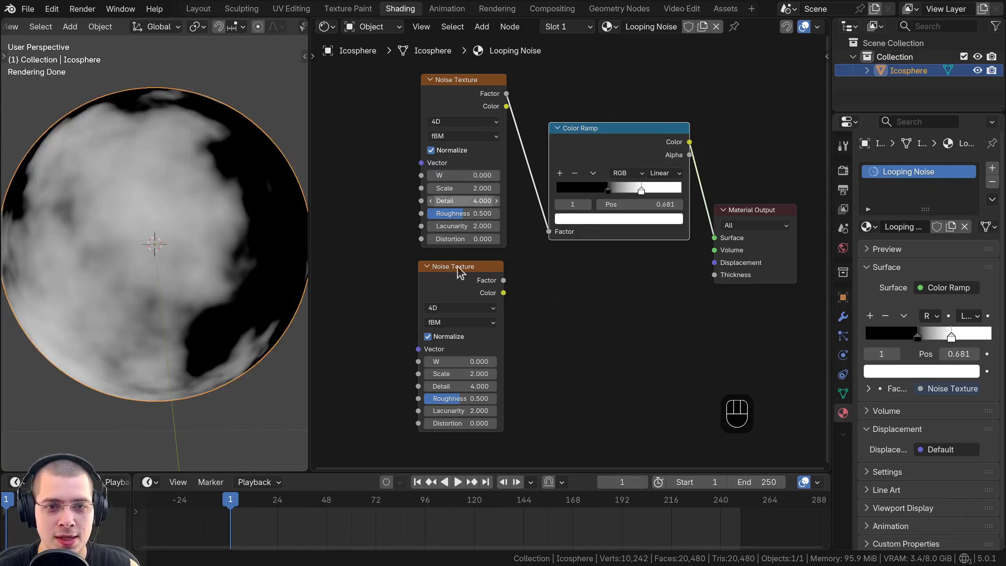
Set the upper Noise Texture's W to 1 and insert a keyframe for it at frame 1.
{"action": "left_click", "coordinate": [453, 102]}
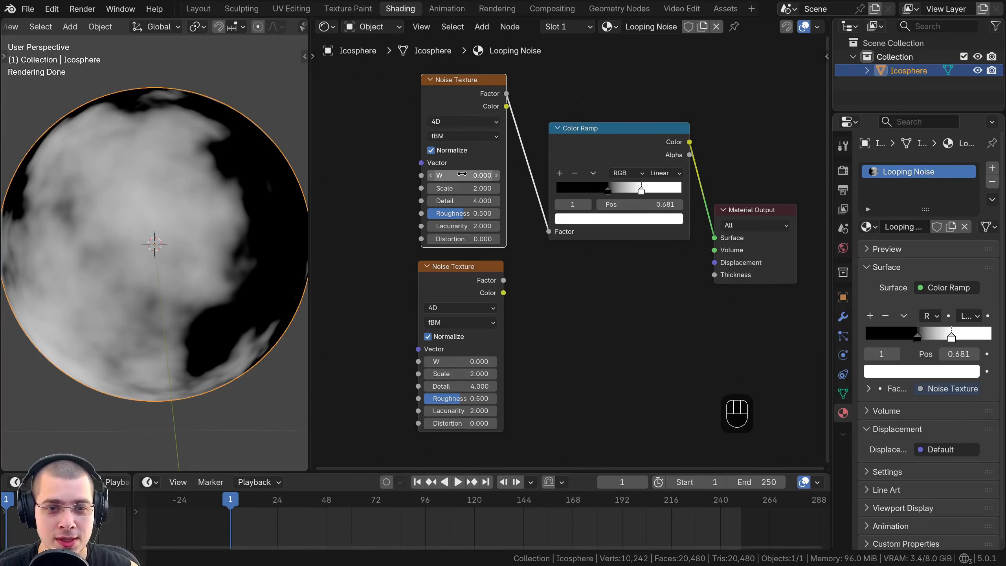
{"action": "scroll", "coordinate": [462, 175], "scroll_direction": "up", "scroll_amount": 2}
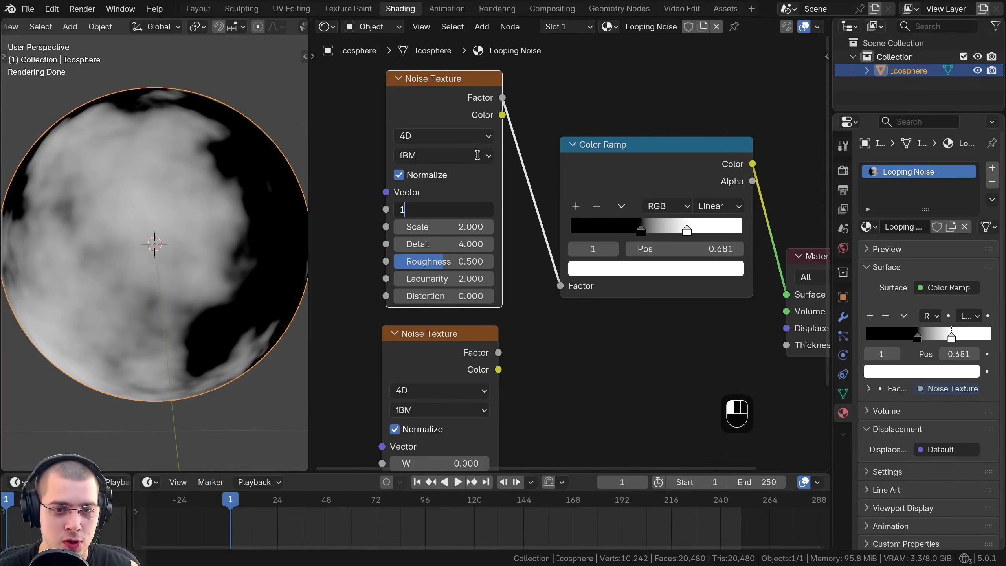
{"action": "key", "text": "Return"}
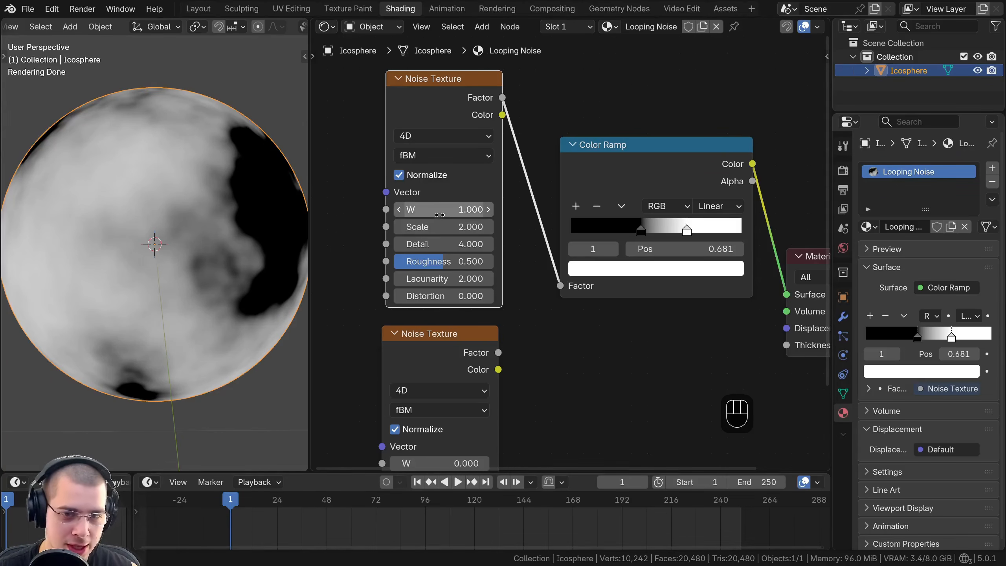
{"action": "key", "text": "i"}
Move the current frame to 251, one frame past the end of the animation range.
{"action": "scroll", "coordinate": [381, 507], "scroll_direction": "down", "scroll_amount": 2}
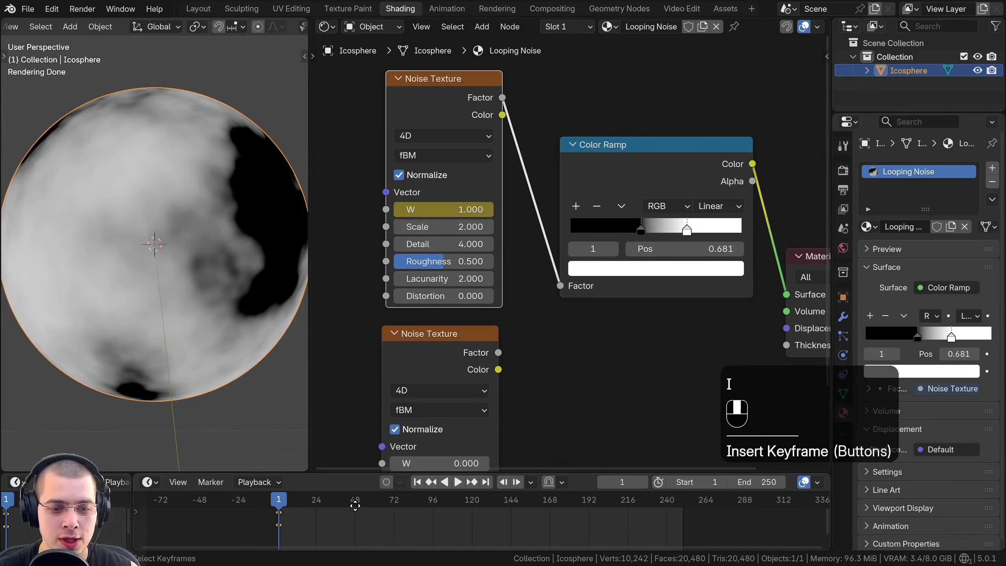
{"action": "middle_click_drag", "start_coordinate": [260, 508], "coordinate": [257, 511]}
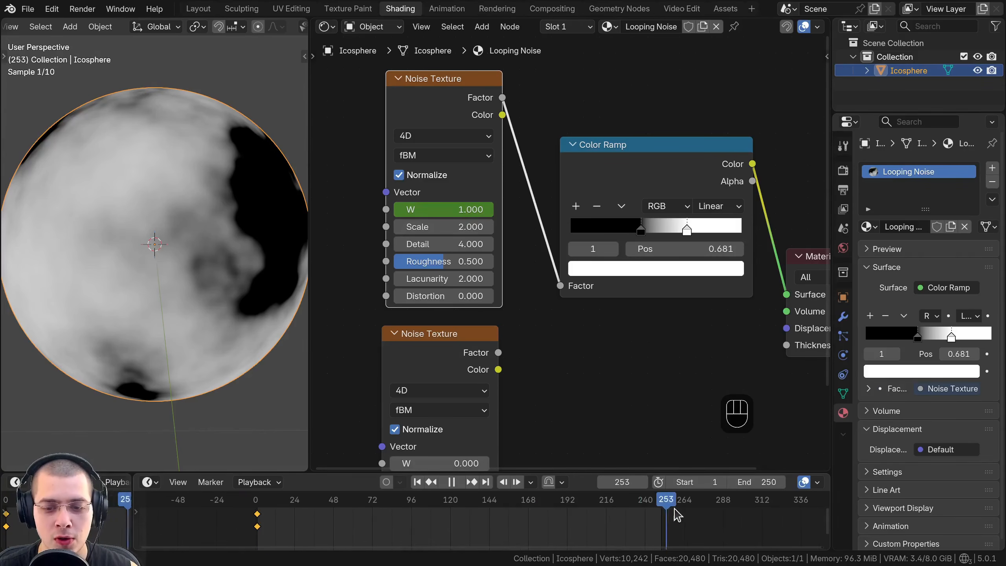
{"action": "key", "text": "space"}
{"action": "scroll", "coordinate": [658, 513], "scroll_direction": "up", "scroll_amount": 6}
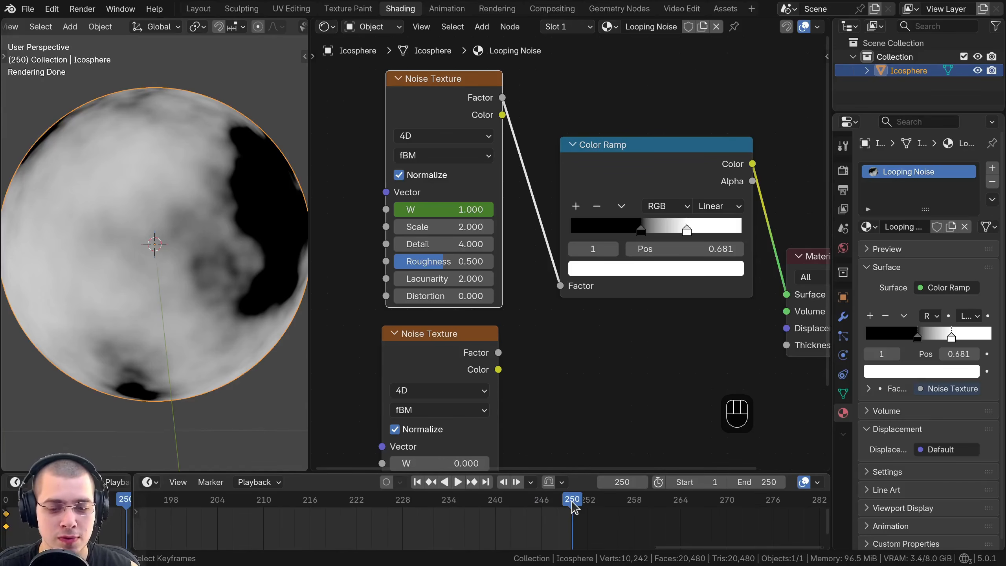
{"action": "key", "text": "Right"}
{"action": "middle_click_drag", "start_coordinate": [587, 525], "coordinate": [620, 515], "text": "ctrl"}
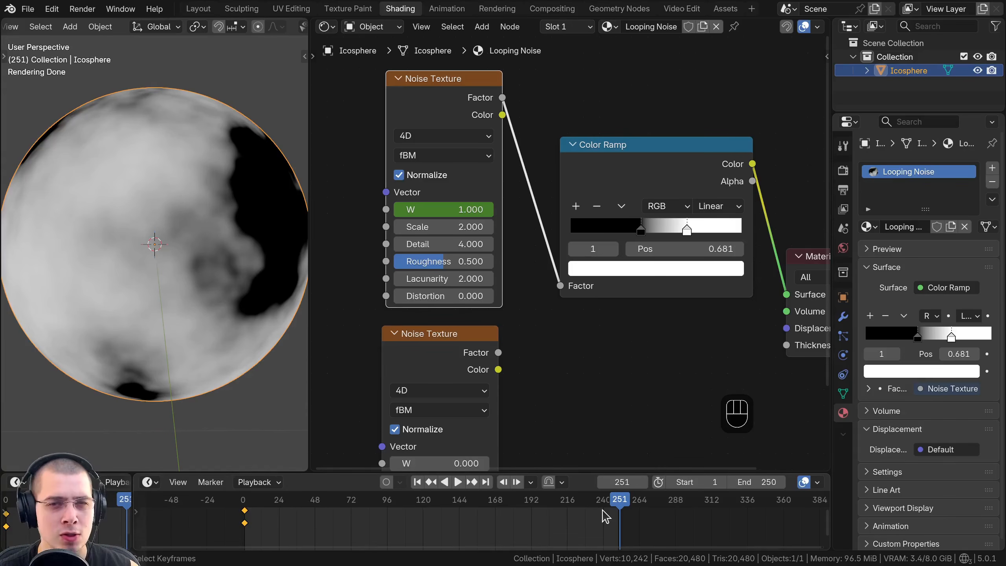
{"action": "scroll", "coordinate": [571, 515], "scroll_direction": "up", "scroll_amount": 9}
{"action": "middle_click_drag", "start_coordinate": [558, 517], "coordinate": [357, 519]}
{"action": "scroll", "coordinate": [644, 520], "scroll_direction": "up", "scroll_amount": 8}
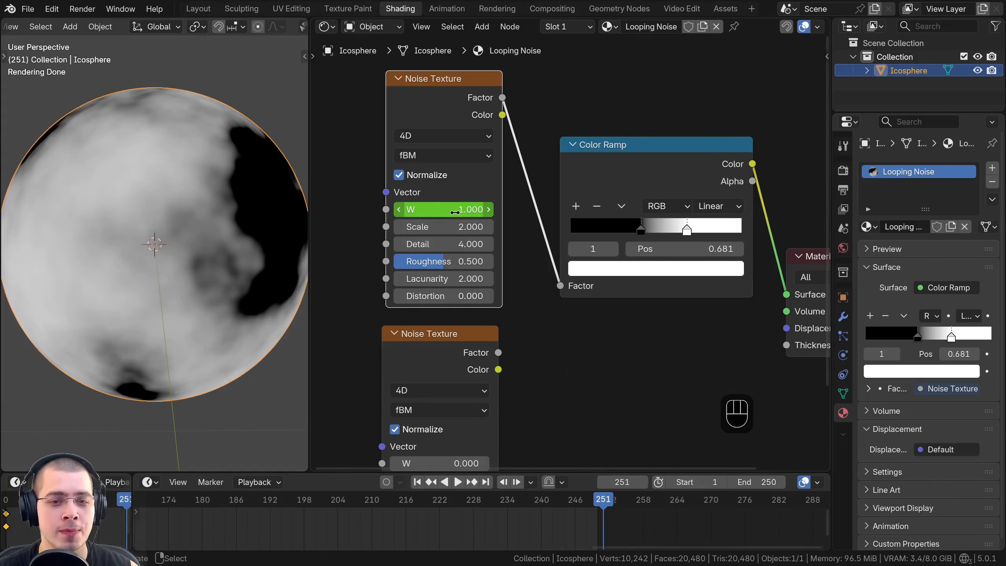
Set the upper Noise Texture's W to 2 and insert a keyframe for it at frame 251.
{"action": "double_click", "coordinate": [438, 209]}
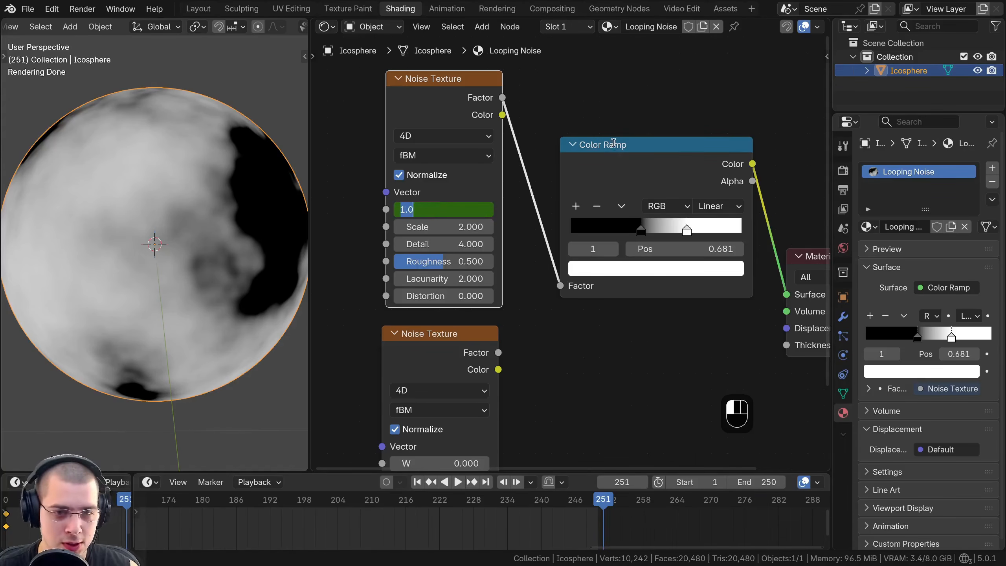
{"action": "key", "text": "Return"}
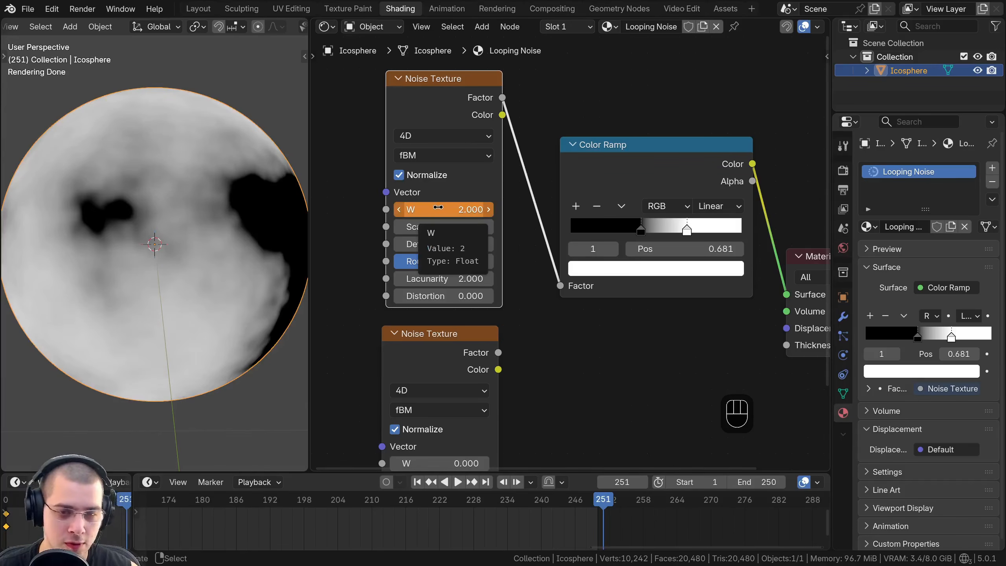
{"action": "key", "text": "i"}
Play the animation and check how the noise moves from the start up to the last keyframe.
{"action": "scroll", "coordinate": [602, 530], "scroll_direction": "down", "scroll_amount": 3}
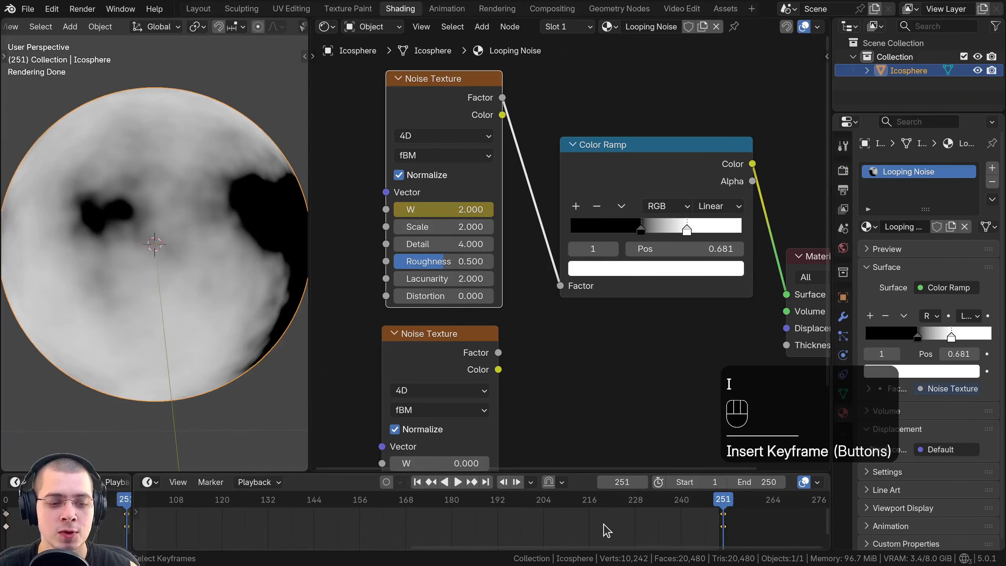
{"action": "key", "text": "space"}
{"action": "scroll", "coordinate": [531, 535], "scroll_direction": "down", "scroll_amount": 10}
{"action": "middle_click_drag", "start_coordinate": [387, 529], "coordinate": [432, 529]}
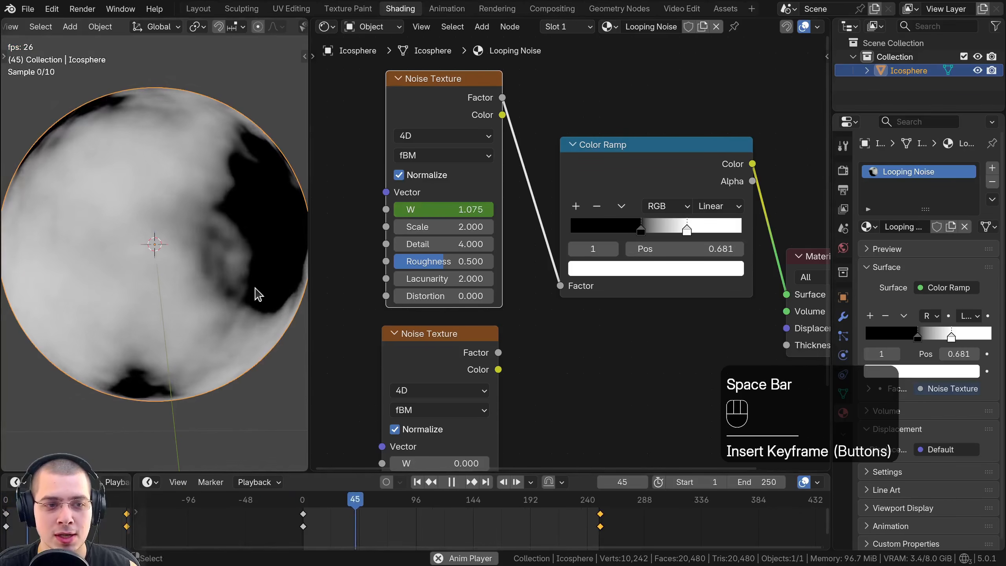
{"action": "left_click", "coordinate": [563, 500]}
{"action": "key", "text": "space"}
Select all W keyframes in the slightly enlarged timeline and set their interpolation to Linear.
{"action": "scroll", "coordinate": [577, 516], "scroll_direction": "up", "scroll_amount": 2}
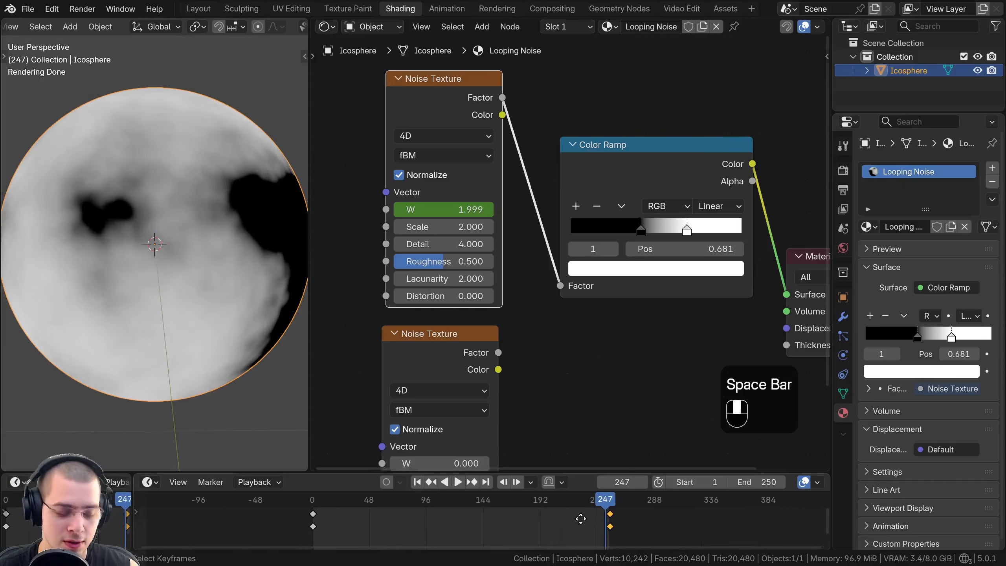
{"action": "key", "text": "a"}
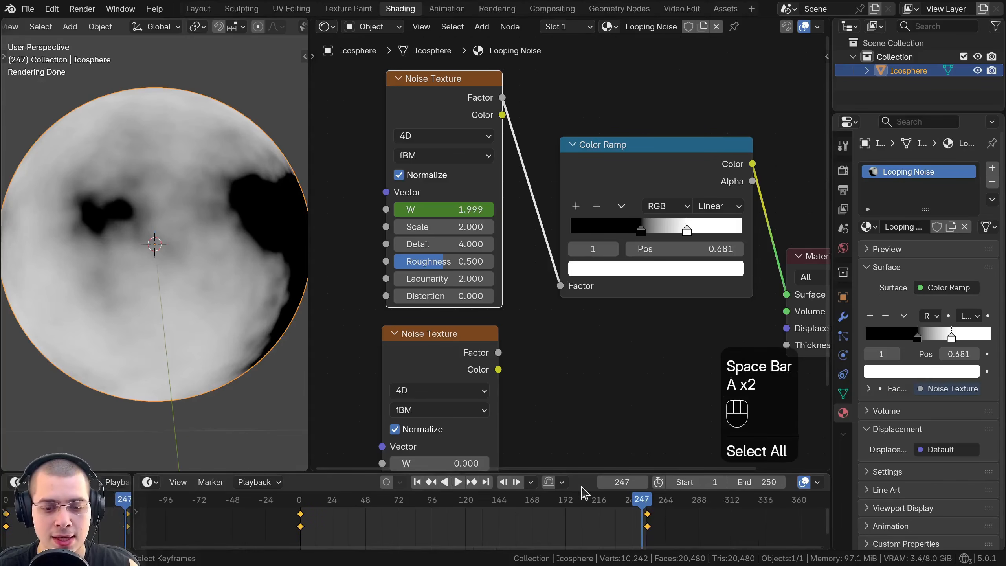
{"action": "left_click_drag", "start_coordinate": [584, 472], "coordinate": [583, 456]}
{"action": "key", "text": "a"}
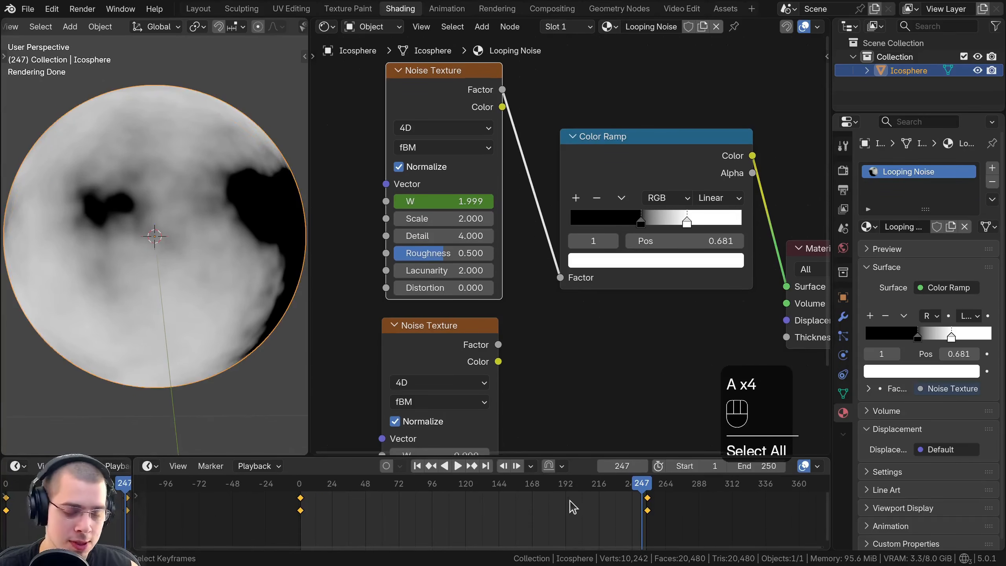
{"action": "key", "text": "t"}
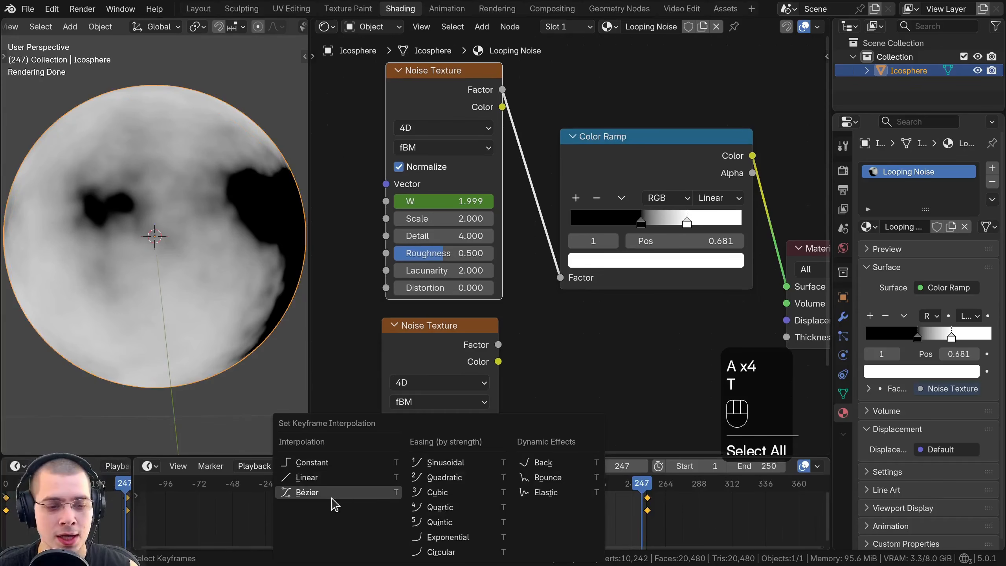
{"action": "left_click", "coordinate": [310, 478]}
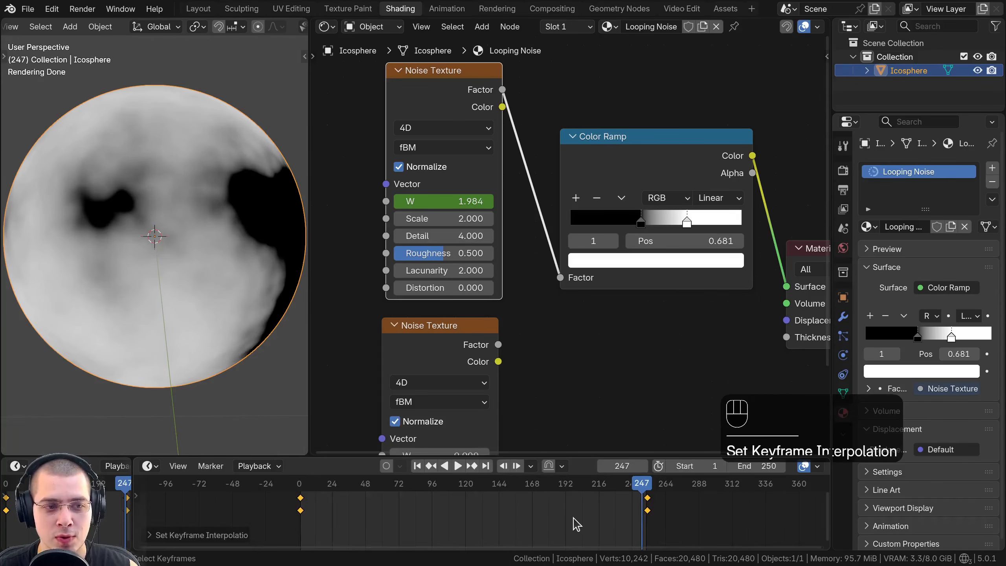
Play the animation again, jumping close to the end to examine the transition back to the first frame.
{"action": "key", "text": "space"}
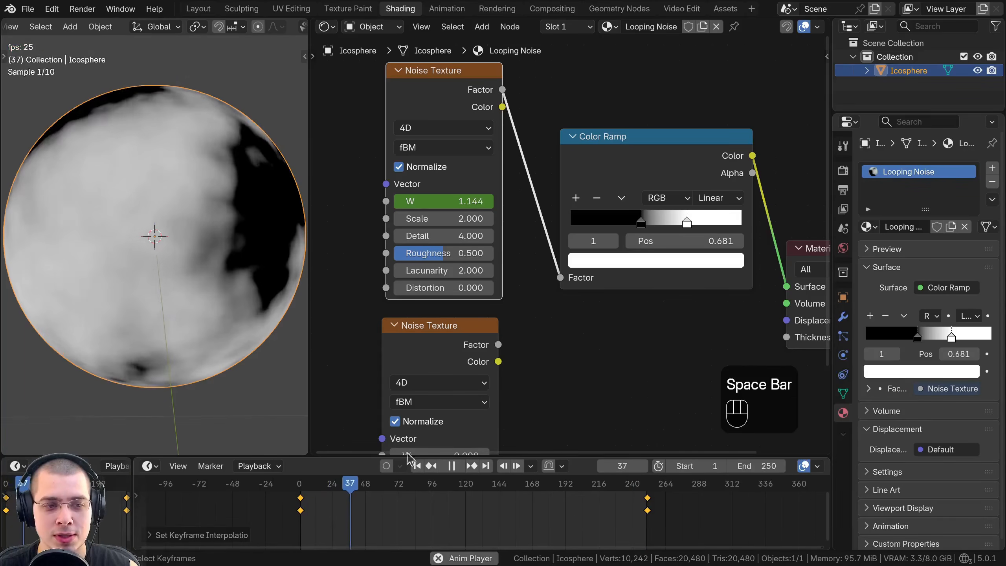
{"action": "left_click", "coordinate": [559, 482]}
{"action": "left_click", "coordinate": [615, 487]}
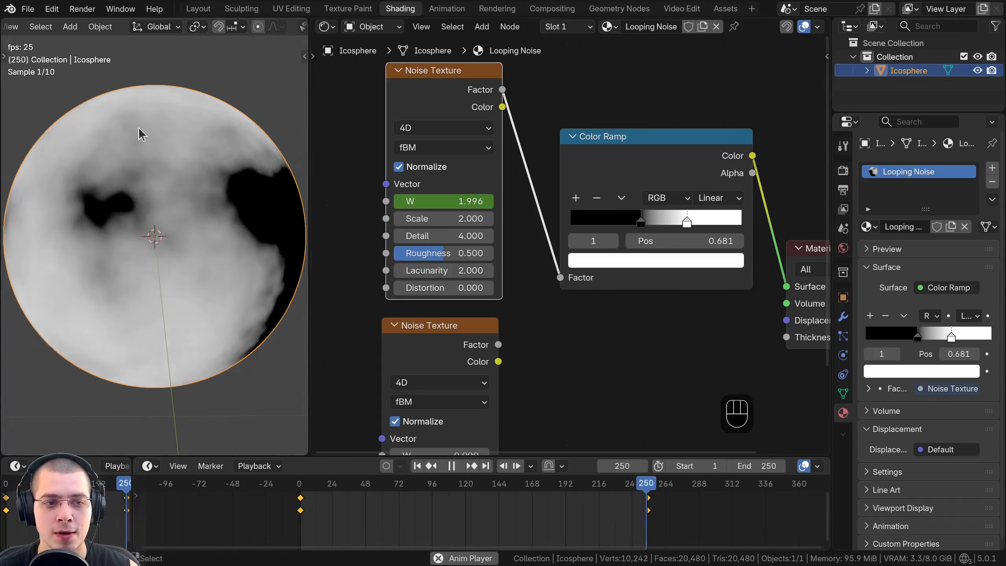
{"action": "left_click", "coordinate": [626, 492]}
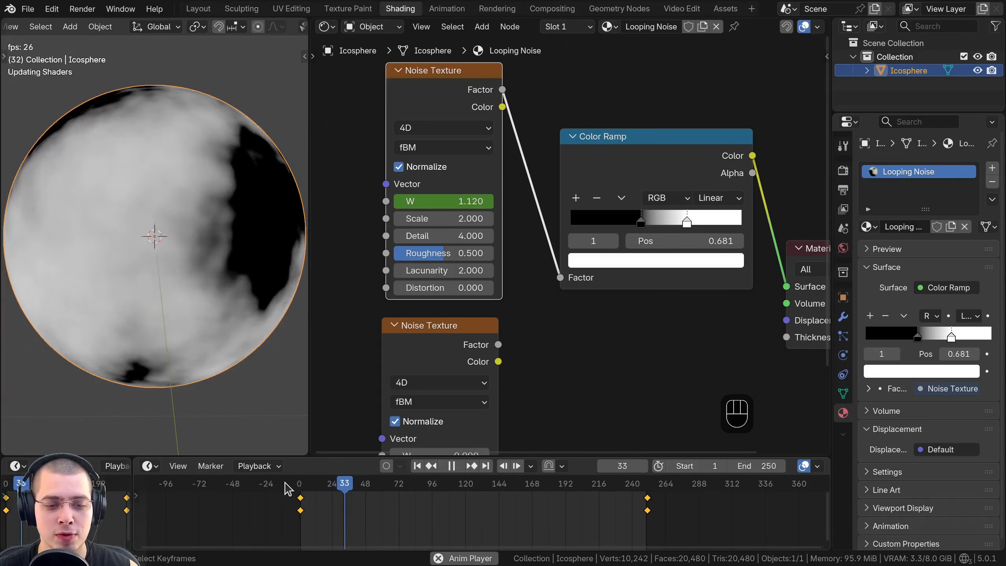
Replay the transition from the end of the timeline back to the first frame, and stop the playback.
{"action": "left_click", "coordinate": [621, 486]}
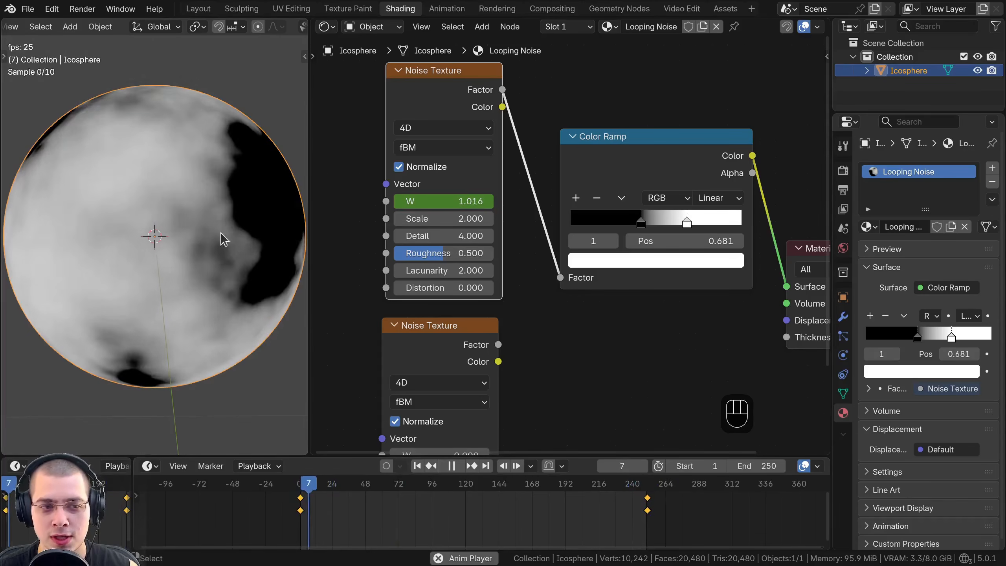
{"action": "left_click", "coordinate": [625, 486]}
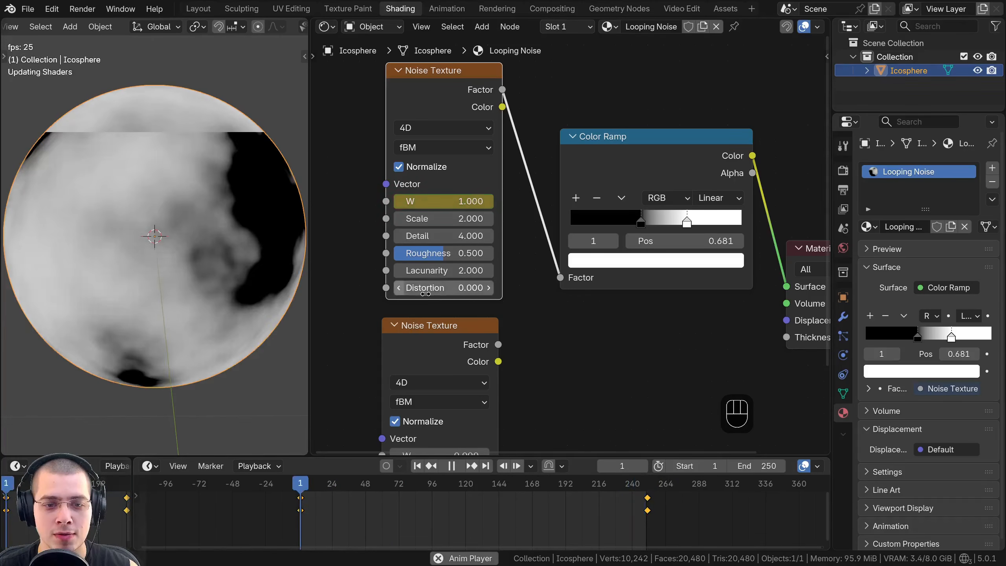
{"action": "key", "text": "space"}
{"action": "scroll", "coordinate": [479, 319], "scroll_direction": "down", "scroll_amount": 3}
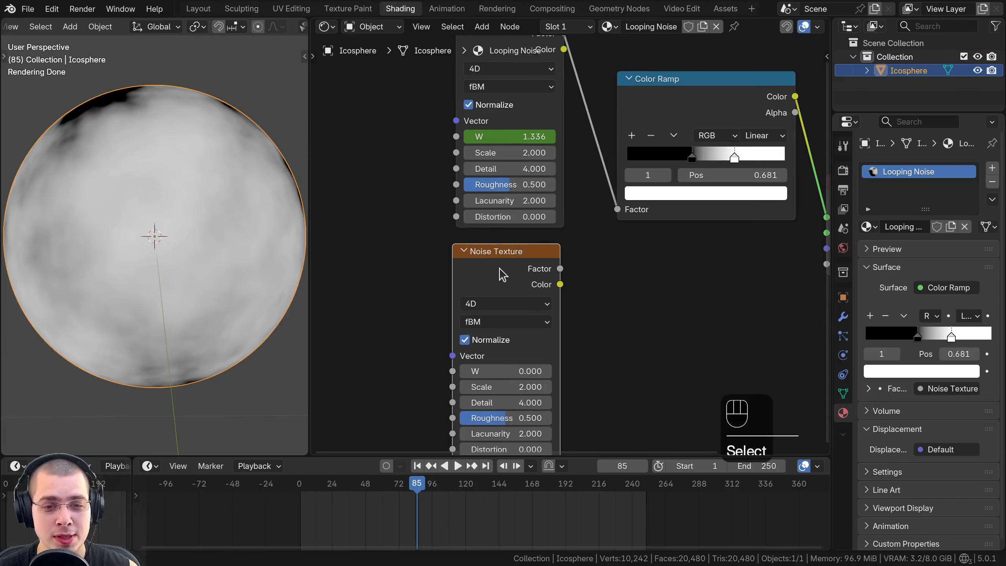
{"action": "key", "text": "g"}
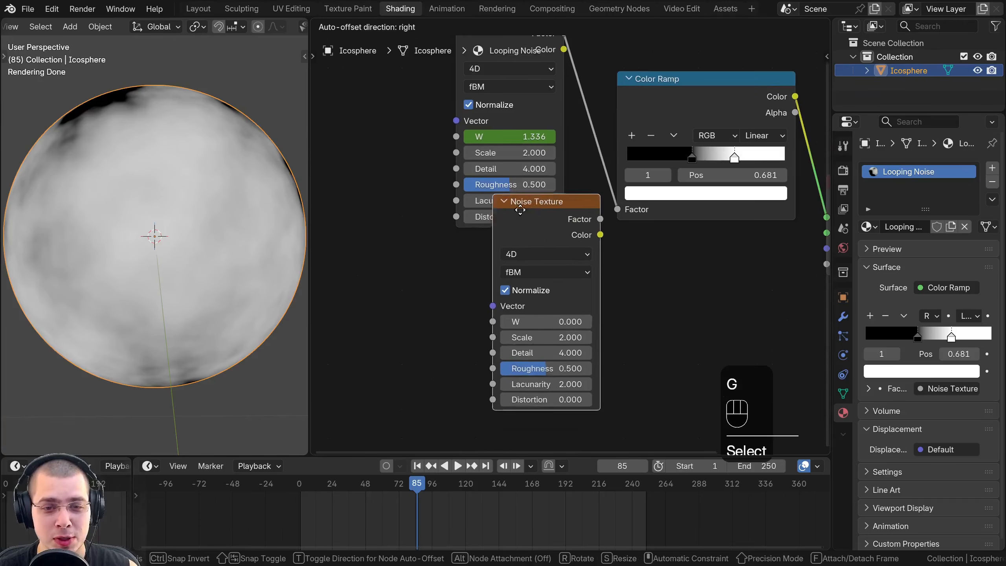
{"action": "right_click", "coordinate": [482, 240]}
{"action": "scroll", "coordinate": [422, 493], "scroll_direction": "down", "scroll_amount": 1}
Compare the W values of both Noise Texture nodes at the start of the timeline and close to its last keyframe.
{"action": "left_click_drag", "start_coordinate": [420, 489], "coordinate": [312, 493]}
{"action": "middle_click_drag", "start_coordinate": [477, 327], "coordinate": [487, 423]}
{"action": "scroll", "coordinate": [506, 158], "scroll_direction": "up", "scroll_amount": 4}
{"action": "left_click", "coordinate": [498, 237]}
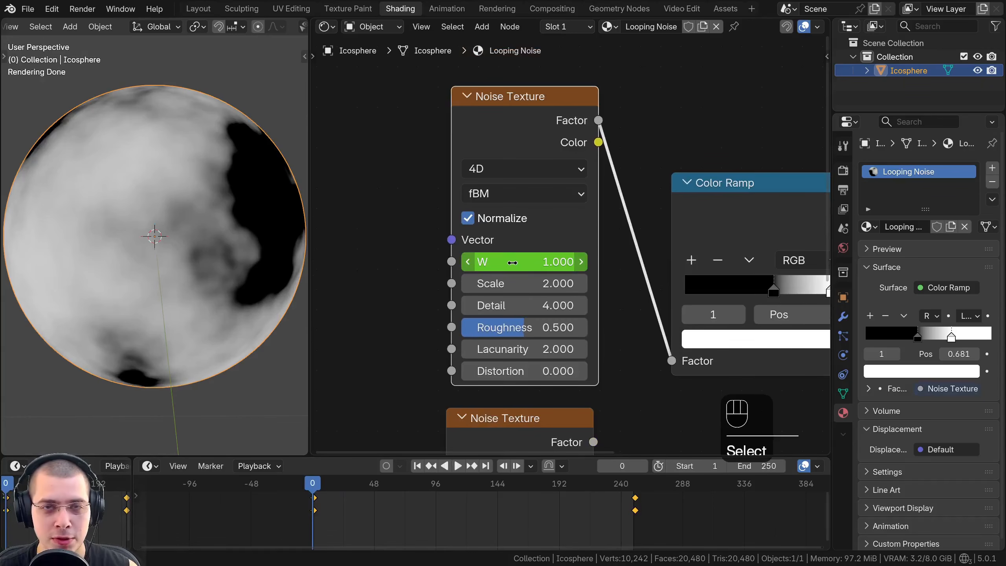
{"action": "middle_click_drag", "start_coordinate": [480, 404], "coordinate": [479, 186]}
{"action": "scroll", "coordinate": [478, 175], "scroll_direction": "down", "scroll_amount": 1}
{"action": "middle_click_drag", "start_coordinate": [478, 162], "coordinate": [467, 83]}
{"action": "scroll", "coordinate": [467, 83], "scroll_direction": "up", "scroll_amount": 2}
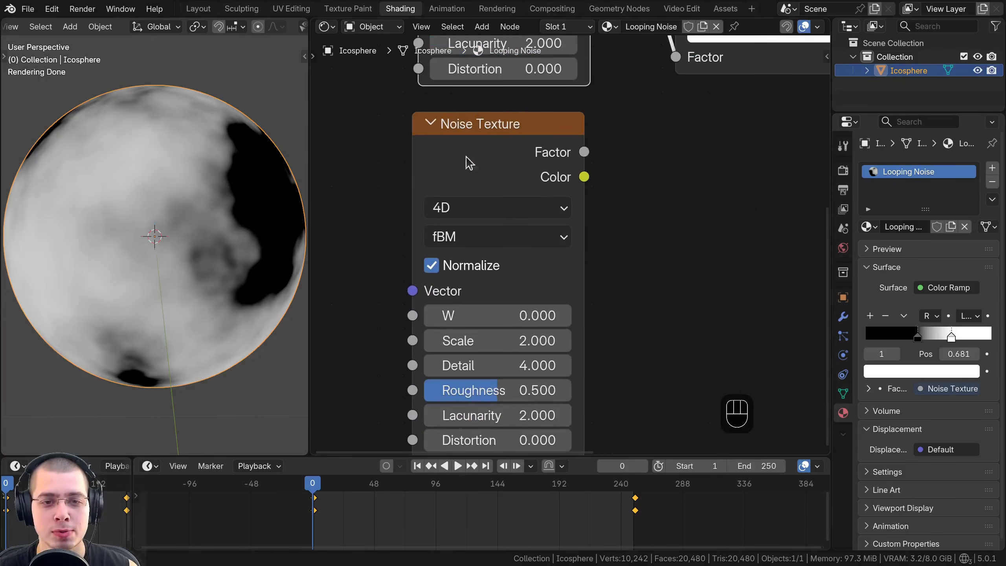
{"action": "scroll", "coordinate": [469, 162], "scroll_direction": "down", "scroll_amount": 1}
{"action": "left_click_drag", "start_coordinate": [337, 488], "coordinate": [633, 494]}
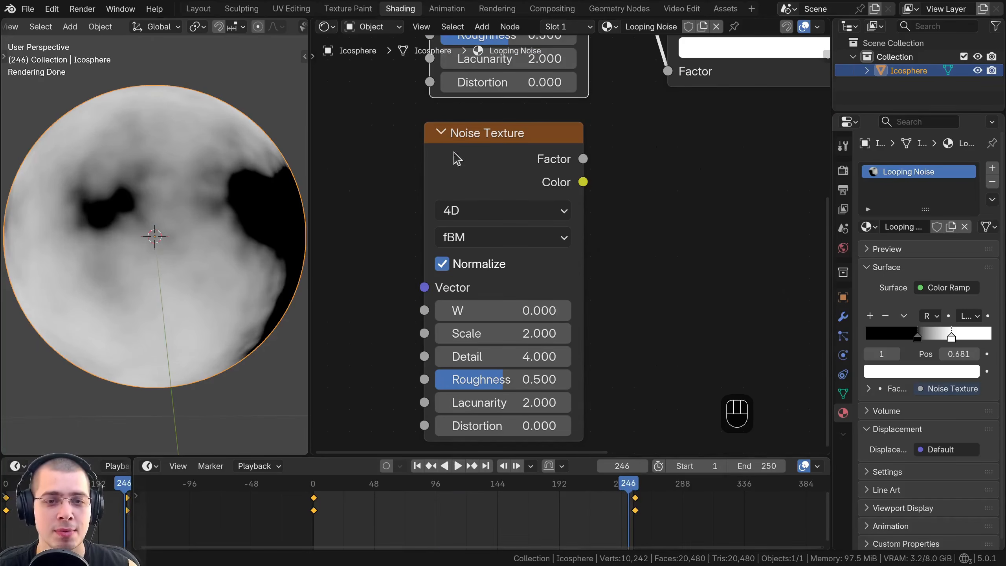
{"action": "key", "text": "Right"}
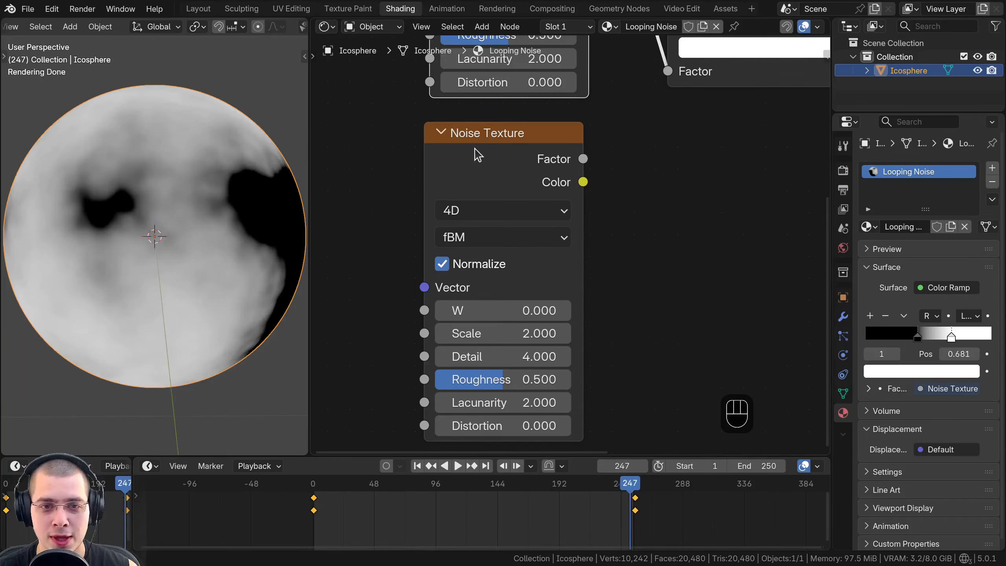
{"action": "left_click", "coordinate": [475, 152]}
{"action": "scroll", "coordinate": [526, 206], "scroll_direction": "down", "scroll_amount": 3}
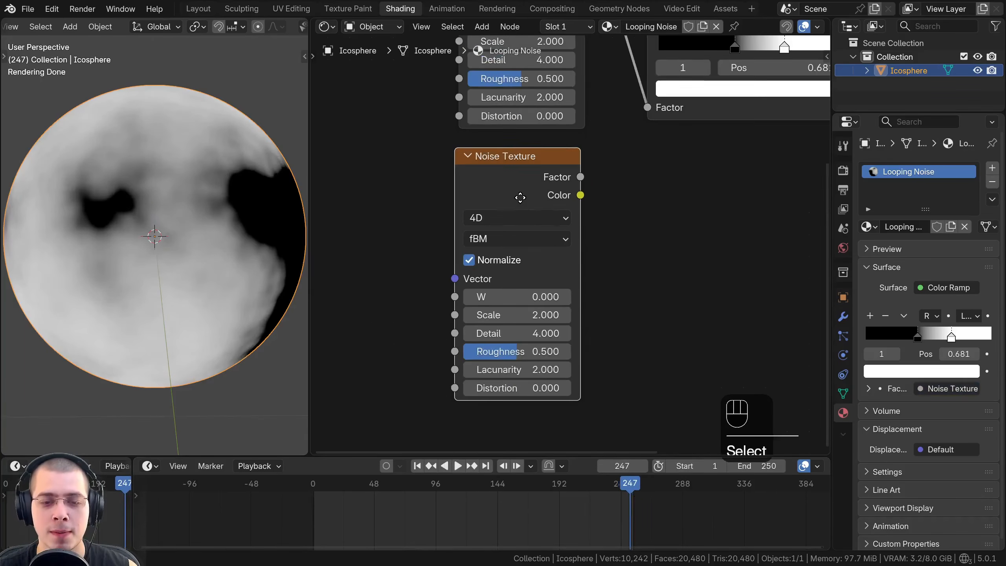
Insert a keyframe for the lower Noise Texture's W value of 0 at frame 1.
{"action": "left_click", "coordinate": [312, 485]}
{"action": "key", "text": "Right"}
{"action": "scroll", "coordinate": [356, 489], "scroll_direction": "up", "scroll_amount": 2}
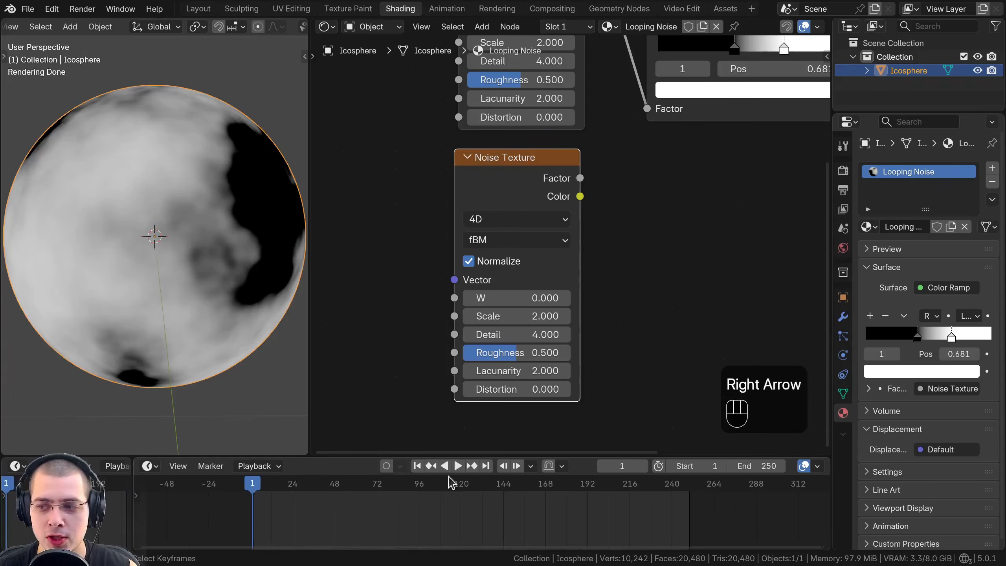
{"action": "scroll", "coordinate": [524, 301], "scroll_direction": "down", "scroll_amount": 2}
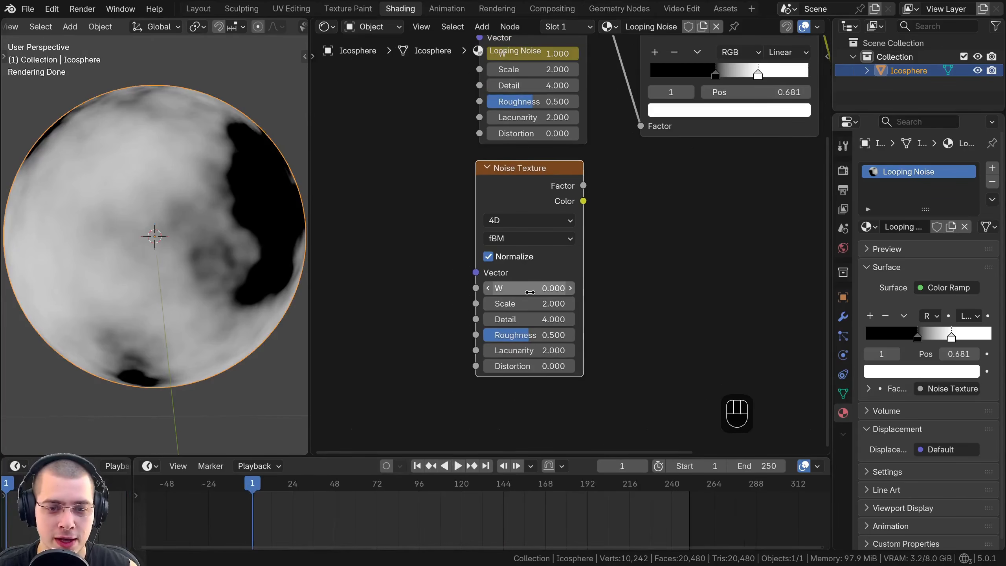
{"action": "scroll", "coordinate": [523, 294], "scroll_direction": "up", "scroll_amount": 1}
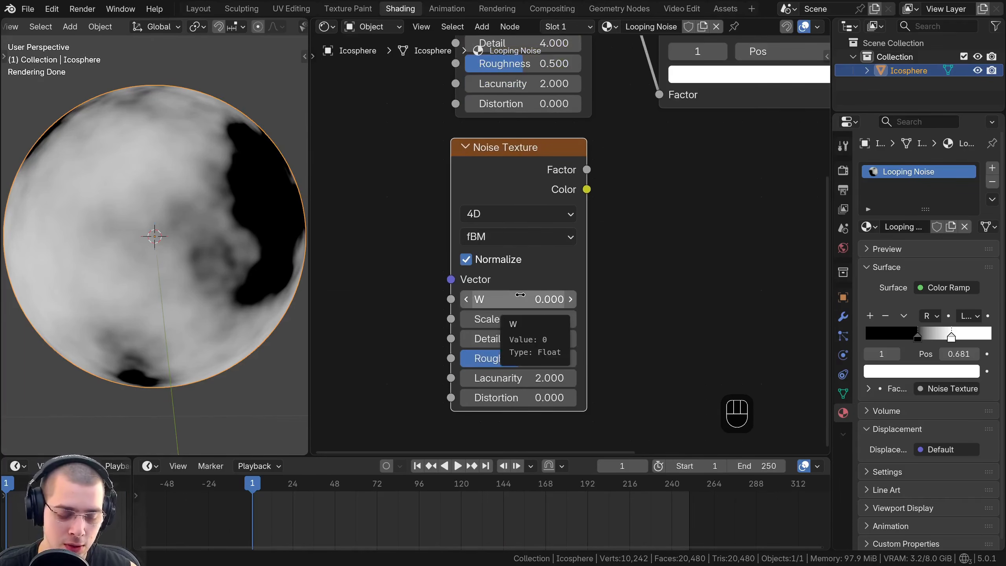
{"action": "key", "text": "i"}
Set the lower Noise Texture's W to 1 and insert a keyframe for it at frame 251.
{"action": "scroll", "coordinate": [333, 520], "scroll_direction": "down", "scroll_amount": 1}
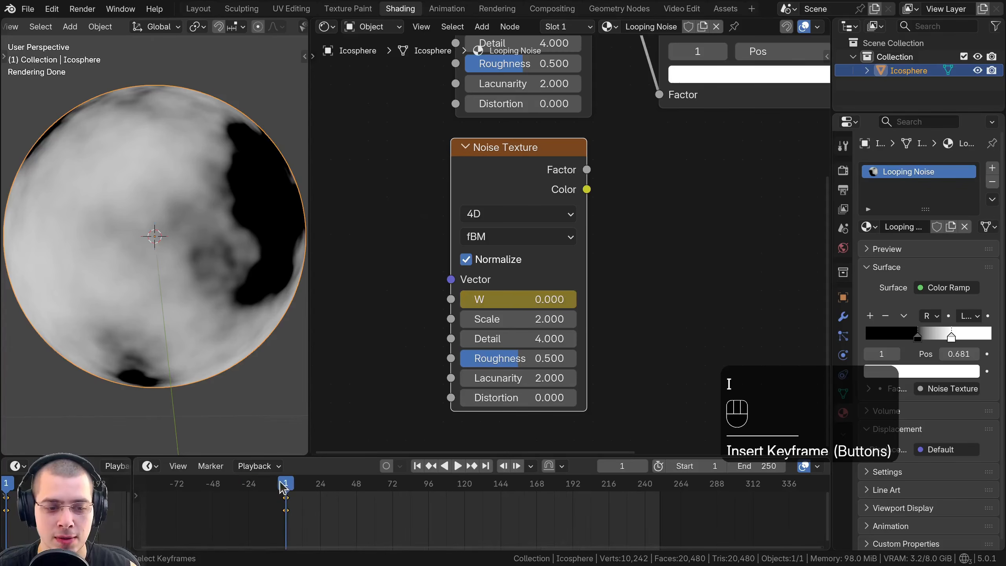
{"action": "left_click_drag", "start_coordinate": [284, 487], "coordinate": [662, 488]}
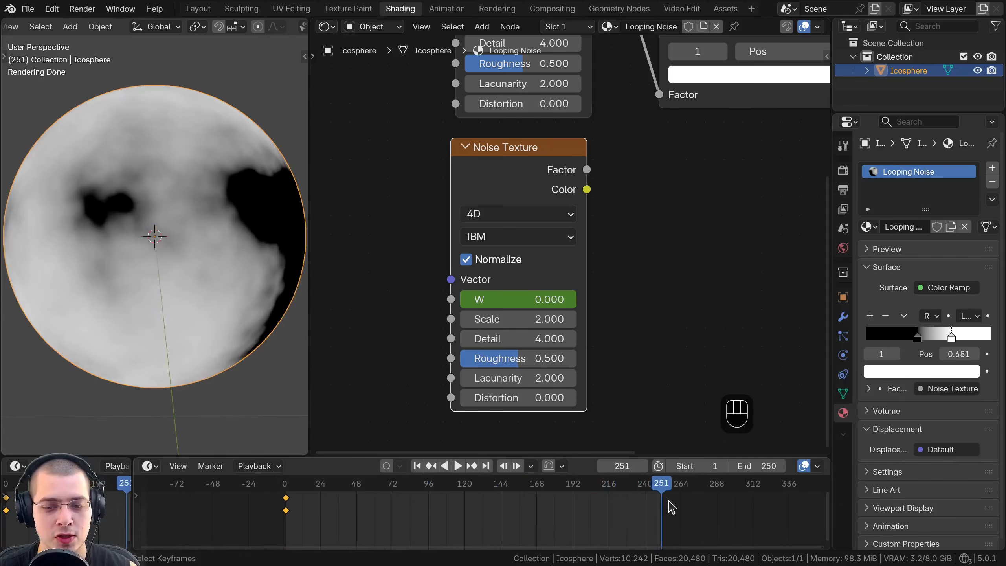
{"action": "key", "text": "Left"}
{"action": "key", "text": "Right"}
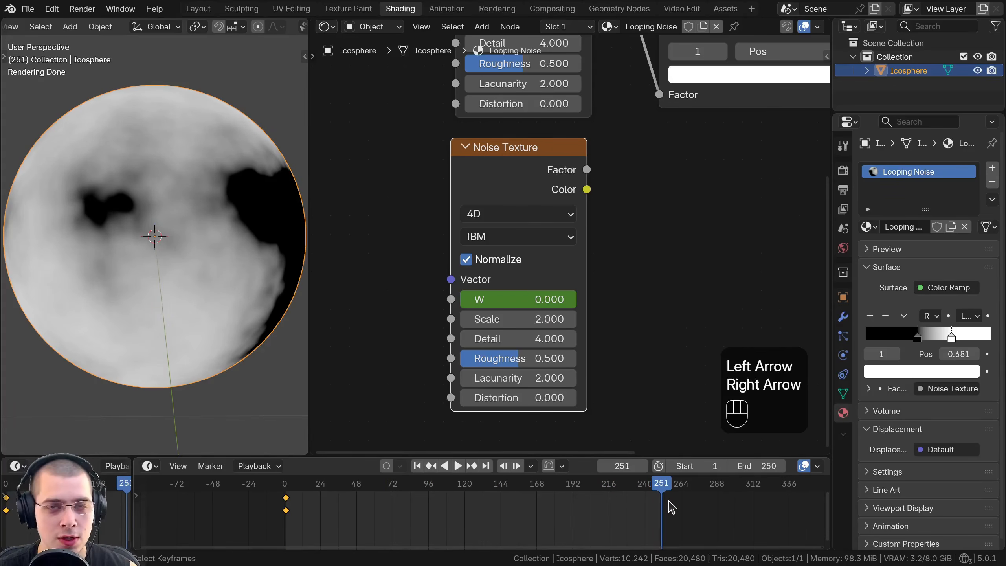
{"action": "left_click", "coordinate": [528, 298]}
{"action": "type", "text": "1"}
{"action": "key", "text": "Return"}
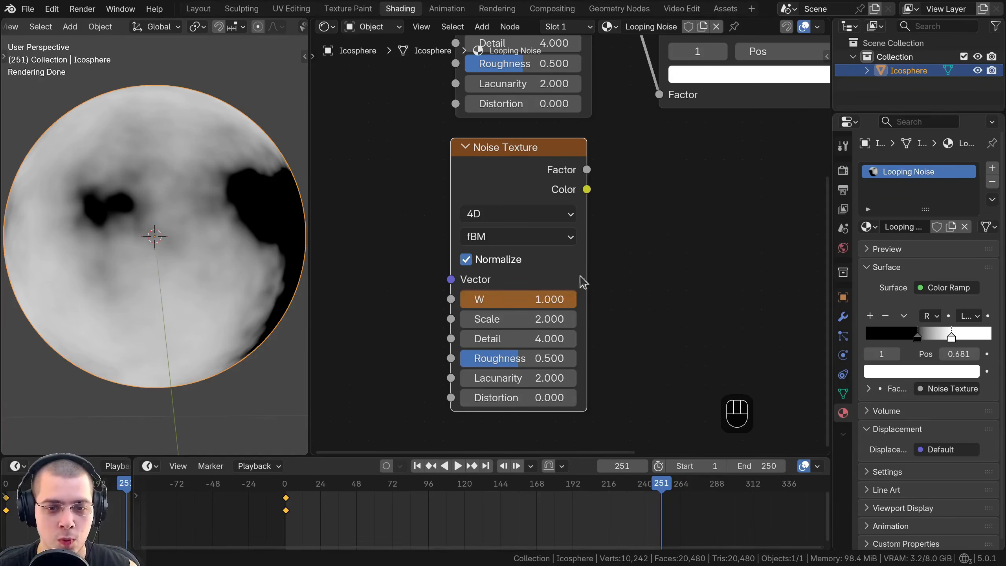
{"action": "key", "text": "i"}
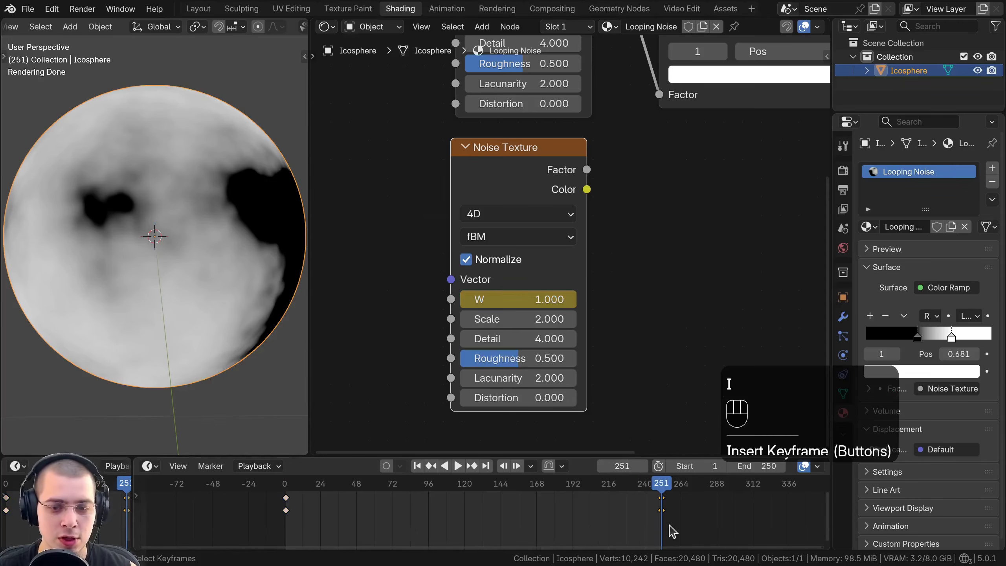
Compare the keyframed W values of the two Noise Textures at the start of the timeline and at frame 251.
{"action": "scroll", "coordinate": [670, 532], "scroll_direction": "down", "scroll_amount": 1}
{"action": "scroll", "coordinate": [600, 275], "scroll_direction": "down", "scroll_amount": 2}
{"action": "left_click_drag", "start_coordinate": [587, 485], "coordinate": [296, 512]}
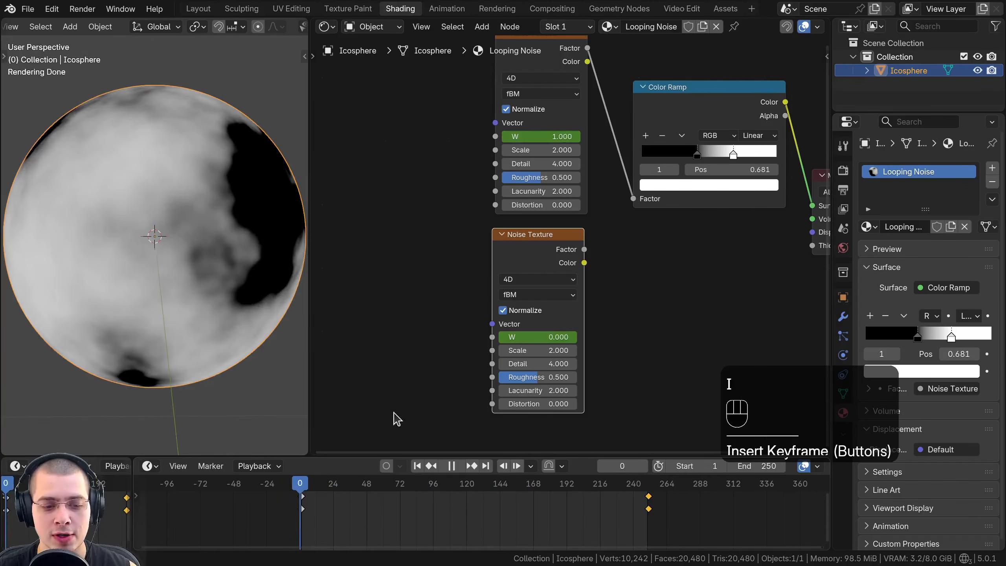
{"action": "middle_click_drag", "start_coordinate": [560, 127], "coordinate": [560, 151]}
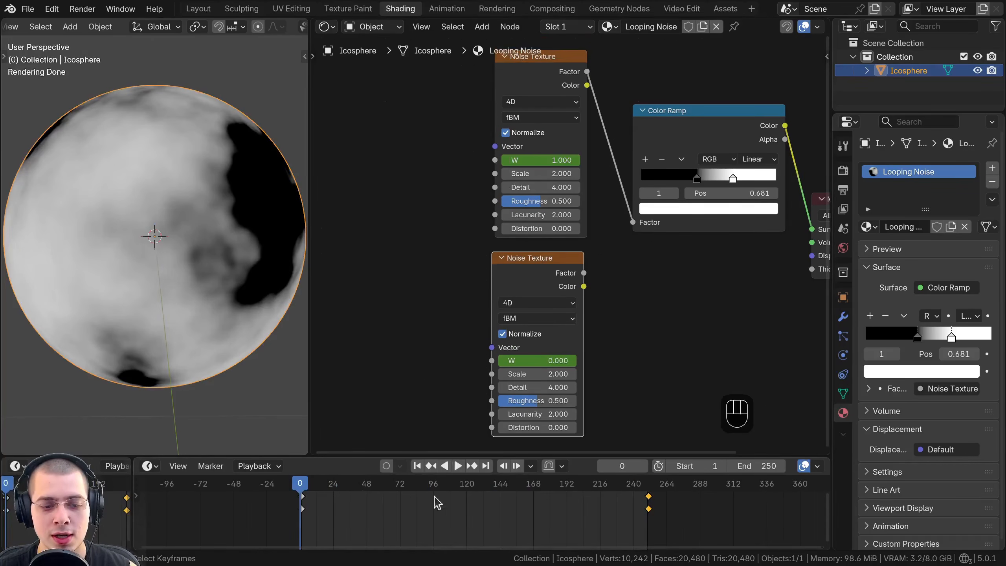
{"action": "key", "text": "Up"}
{"action": "middle_click_drag", "start_coordinate": [566, 353], "coordinate": [562, 339]}
{"action": "middle_click_drag", "start_coordinate": [565, 268], "coordinate": [559, 259]}
Move the Color Ramp down, feed it from the lower Noise Texture's Factor, and play the animation to preview that noise.
{"action": "left_click_drag", "start_coordinate": [667, 85], "coordinate": [661, 151]}
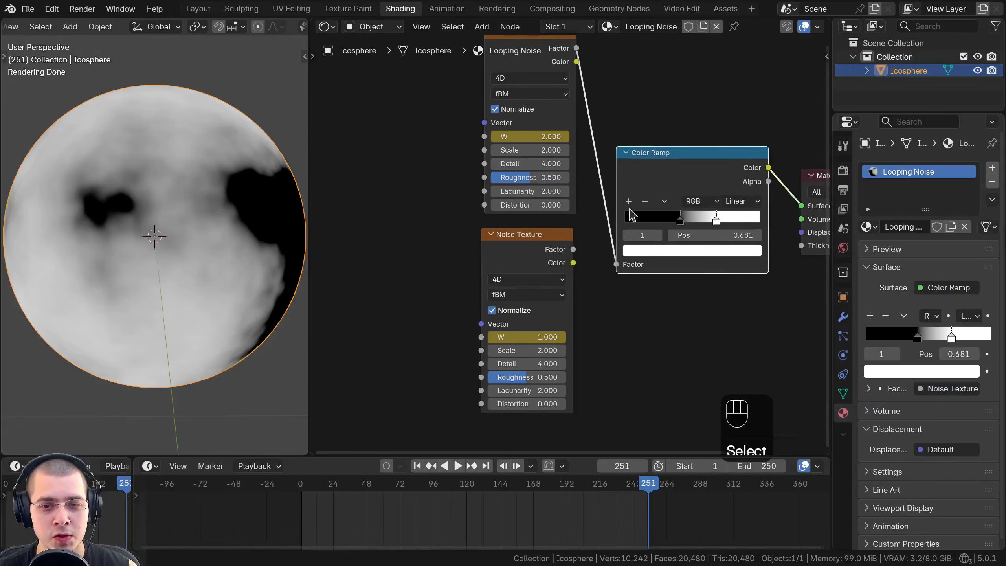
{"action": "left_click_drag", "start_coordinate": [571, 255], "coordinate": [615, 264]}
{"action": "key", "text": "space"}
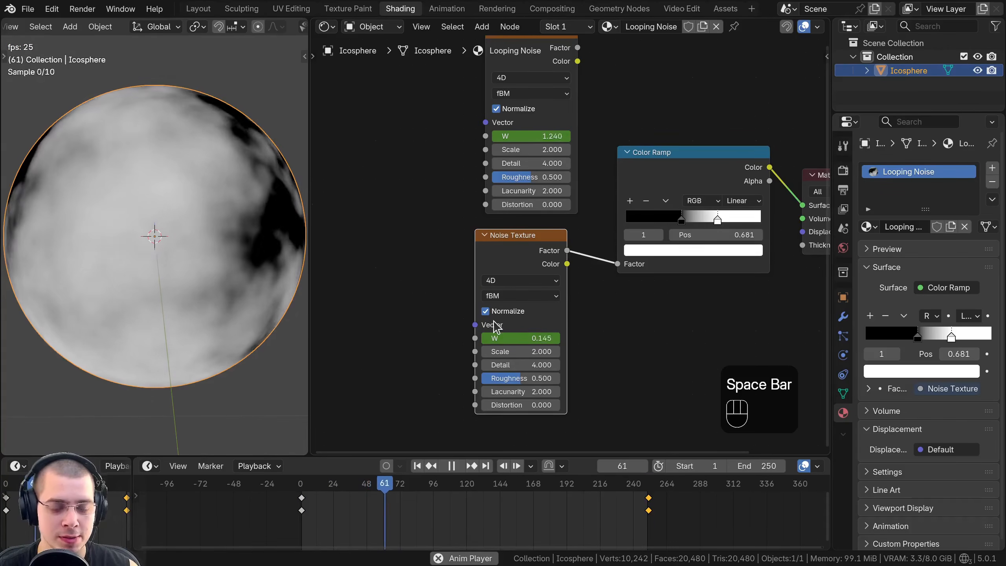
{"action": "key", "text": "space"}
{"action": "mouse_move", "coordinate": [520, 253]}
{"action": "left_mouse_down"}
{"action": "mouse_move", "coordinate": [509, 252]}
{"action": "mouse_move", "coordinate": [518, 247]}
{"action": "left_mouse_up"}
Select all keyframes of the lower Noise Texture's W and set their interpolation to Linear.
{"action": "scroll", "coordinate": [624, 512], "scroll_direction": "up", "scroll_amount": 2}
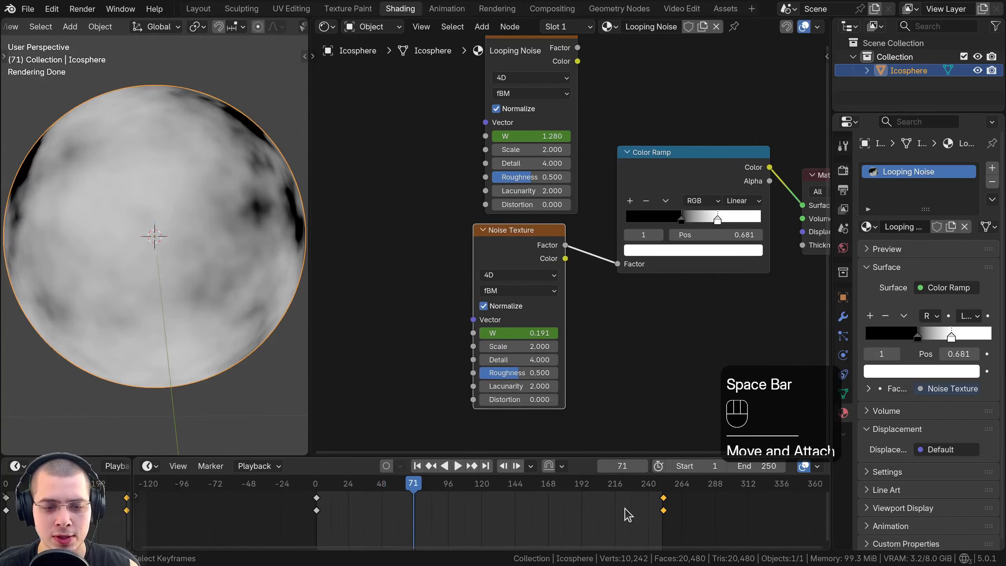
{"action": "key", "text": "a"}
{"action": "key", "text": "a"}
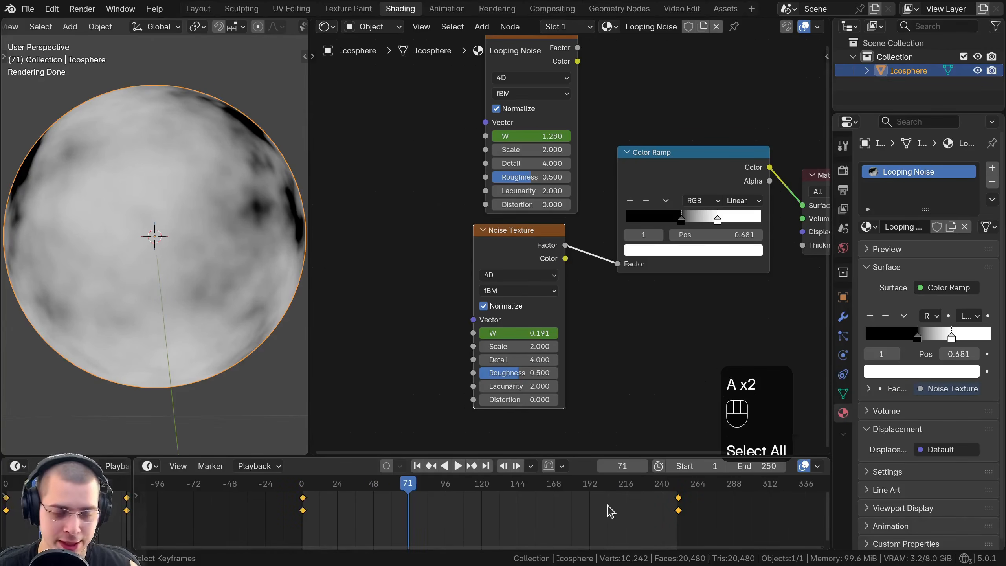
{"action": "key", "text": "t"}
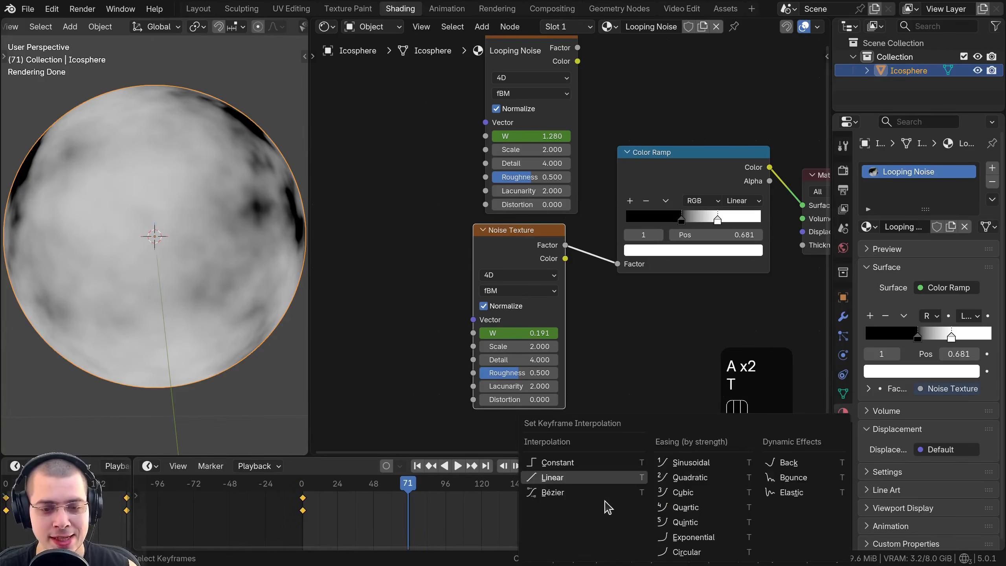
{"action": "left_click", "coordinate": [546, 478]}
Check the animation from the start to frame 250, and align the lower Noise Texture under the upper one.
{"action": "key", "text": "space"}
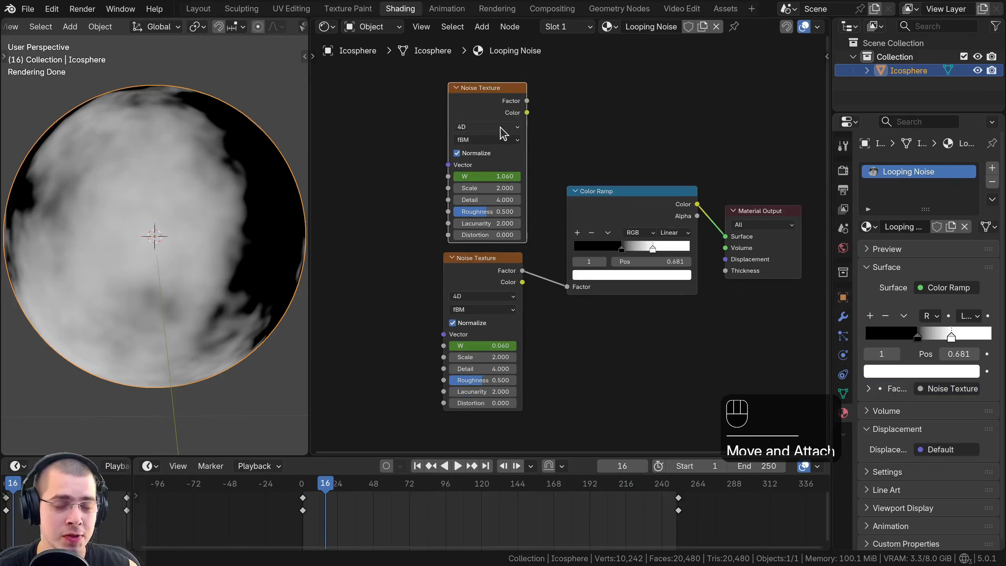
{"action": "left_click", "coordinate": [304, 483]}
{"action": "left_click_drag", "start_coordinate": [340, 503], "coordinate": [678, 503]}
{"action": "left_click_drag", "start_coordinate": [498, 264], "coordinate": [502, 264]}
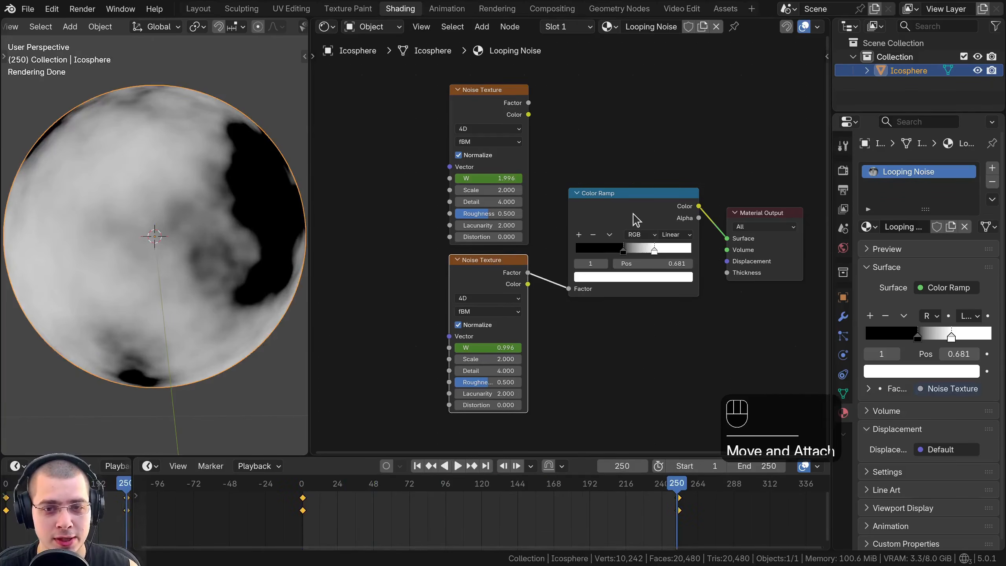
Delete the Color Ramp and place a Mix Color node in Mix mode between the Noise Textures and the Material Output.
{"action": "left_click", "coordinate": [630, 198]}
{"action": "key", "text": "x"}
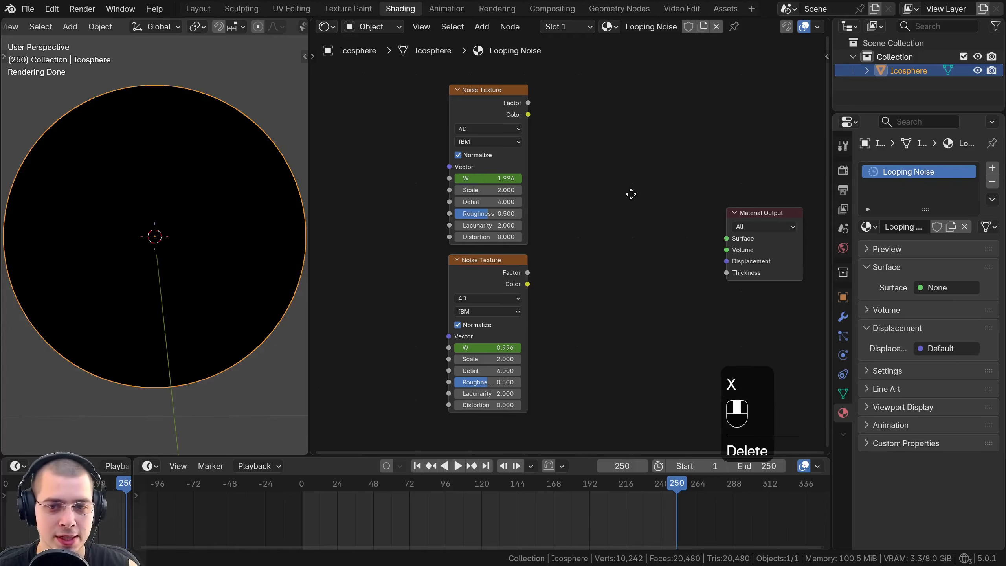
{"action": "key", "text": "shift+a"}
{"action": "type", "text": "mix"}
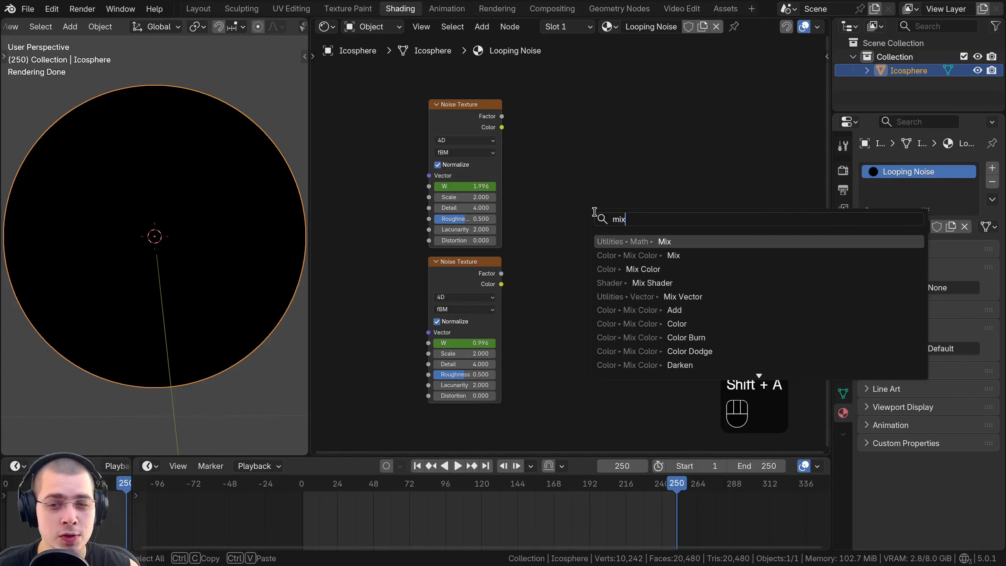
{"action": "left_click", "coordinate": [626, 256]}
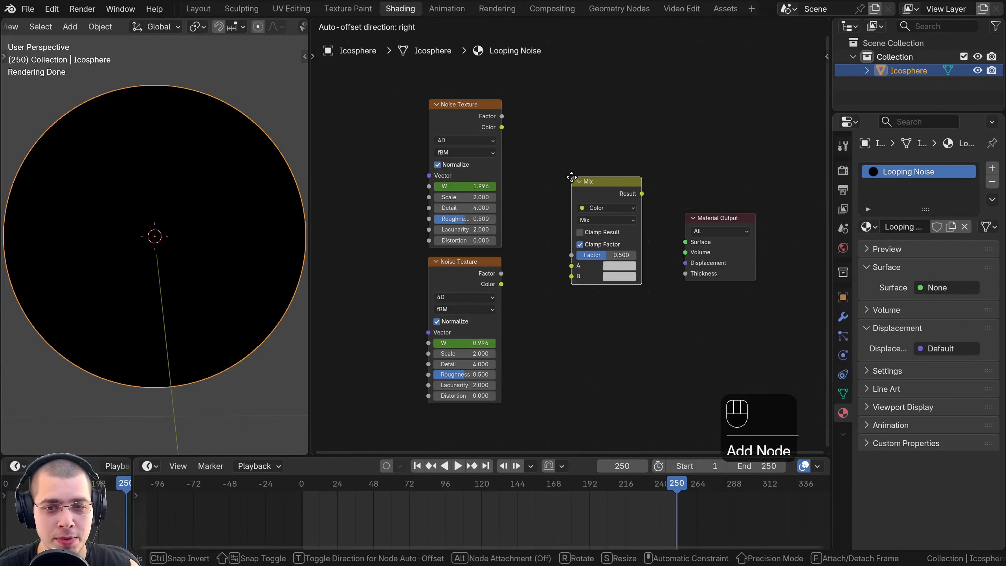
{"action": "left_click", "coordinate": [571, 177]}
Link the upper and lower Noise Textures' Color outputs to the Mix node's A and B, and its Result to the Material Output's Surface.
{"action": "scroll", "coordinate": [527, 169], "scroll_direction": "up", "scroll_amount": 1}
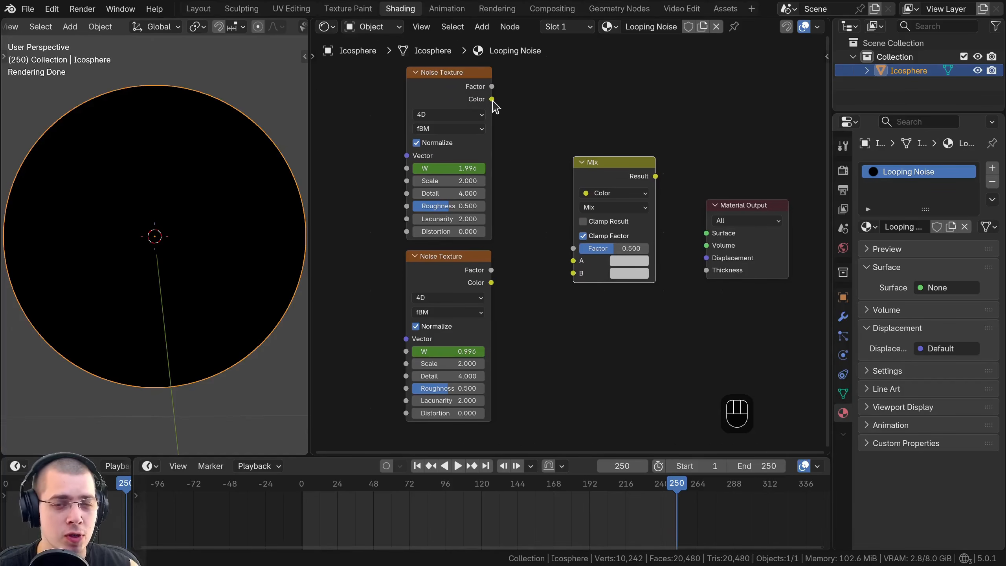
{"action": "middle_click_drag", "start_coordinate": [659, 229], "coordinate": [723, 217]}
{"action": "middle_click_drag", "start_coordinate": [493, 204], "coordinate": [493, 198]}
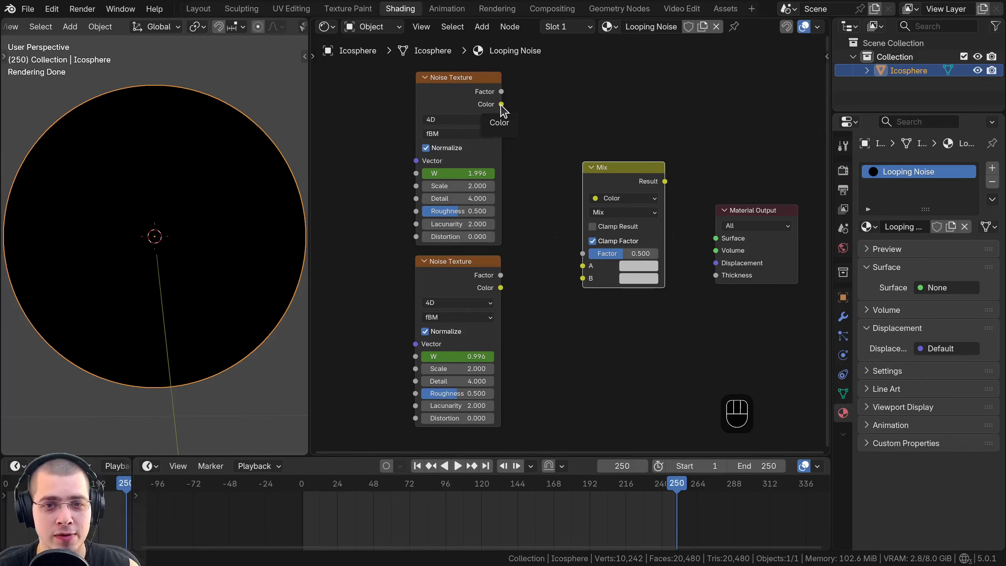
{"action": "left_click_drag", "start_coordinate": [501, 104], "coordinate": [582, 266]}
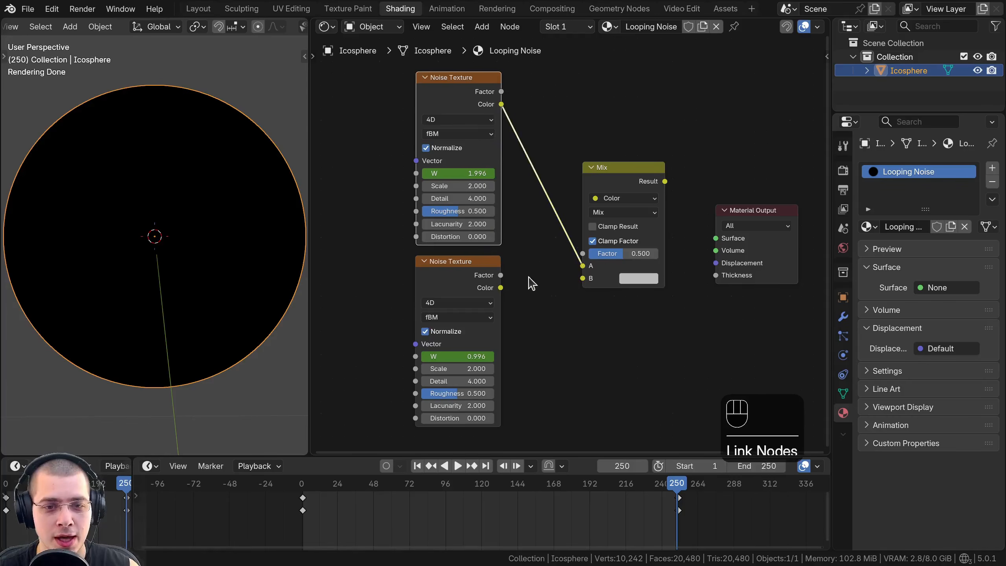
{"action": "left_click", "coordinate": [481, 275]}
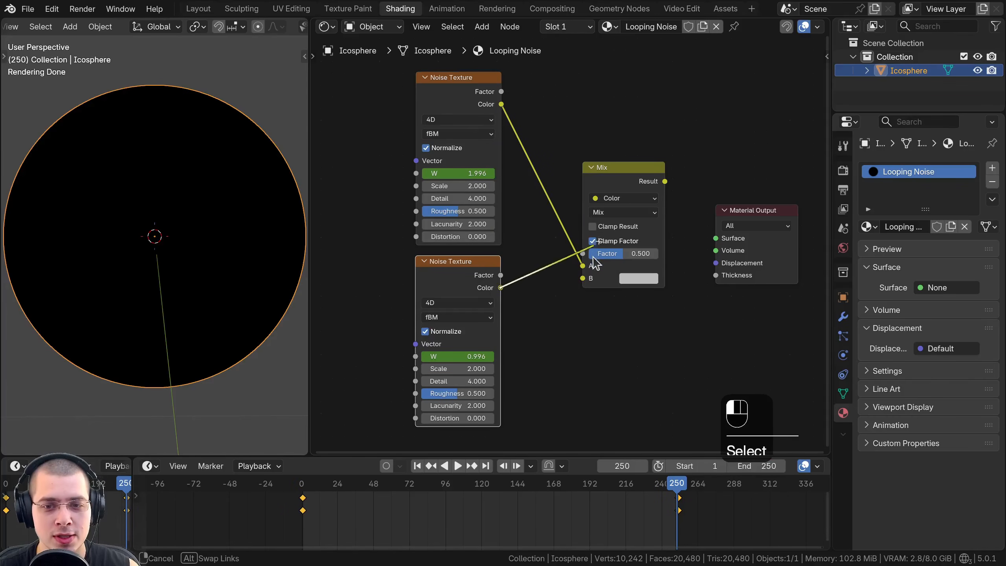
{"action": "left_click_drag", "start_coordinate": [594, 282], "coordinate": [591, 279]}
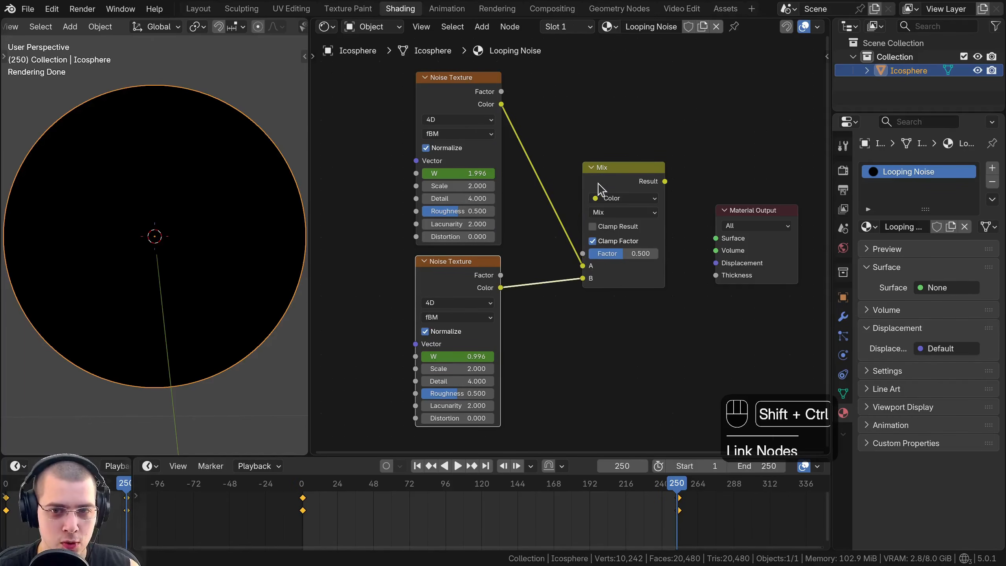
{"action": "left_click", "coordinate": [601, 194], "text": "ctrl+shift"}
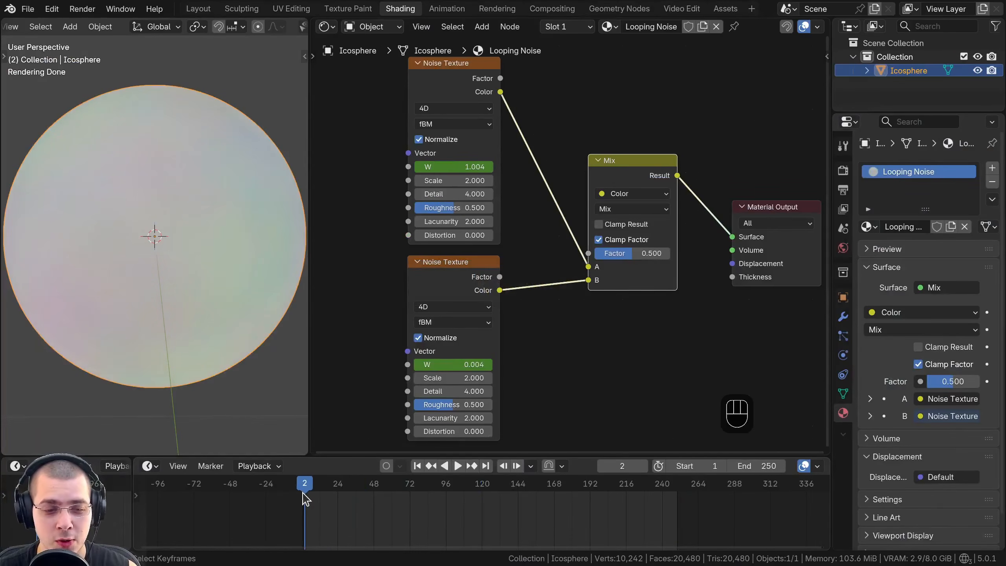
At frame 1, set the Mix node's Factor to 0 and compare its result with the upper Noise Texture's direct output.
{"action": "key", "text": "shift+Left"}
{"action": "key", "text": "space"}
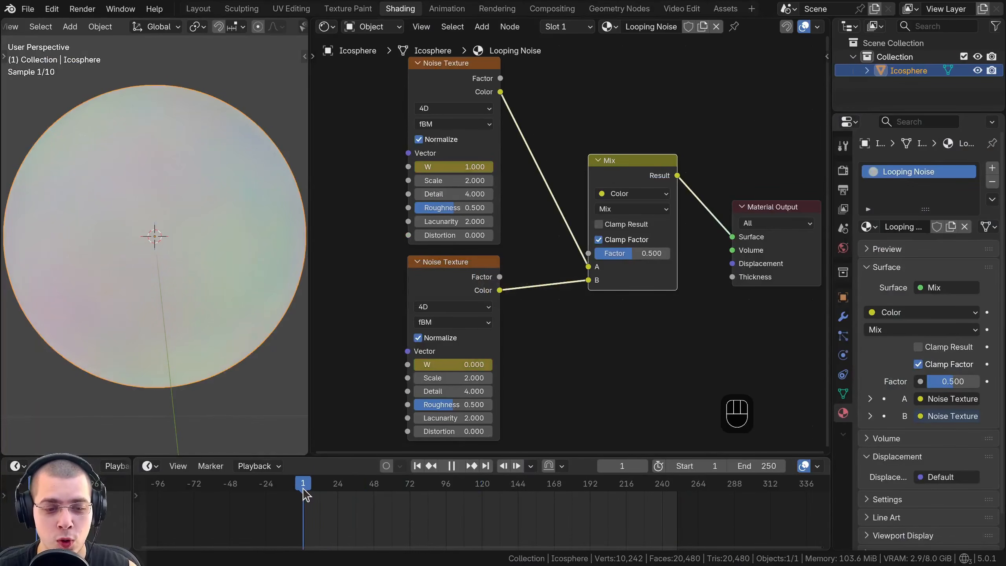
{"action": "left_click", "coordinate": [642, 261]}
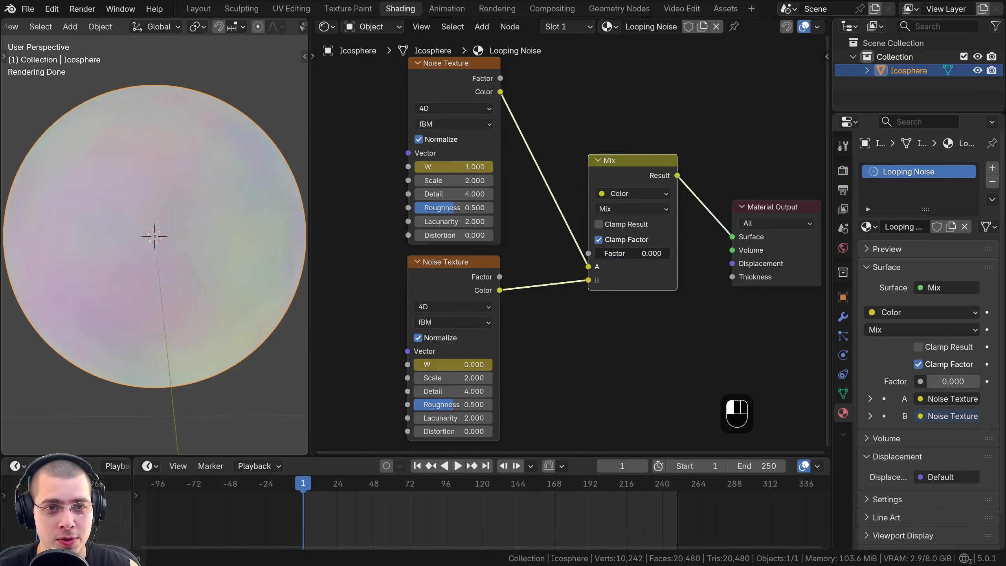
{"action": "left_click", "coordinate": [478, 95], "text": "ctrl+shift"}
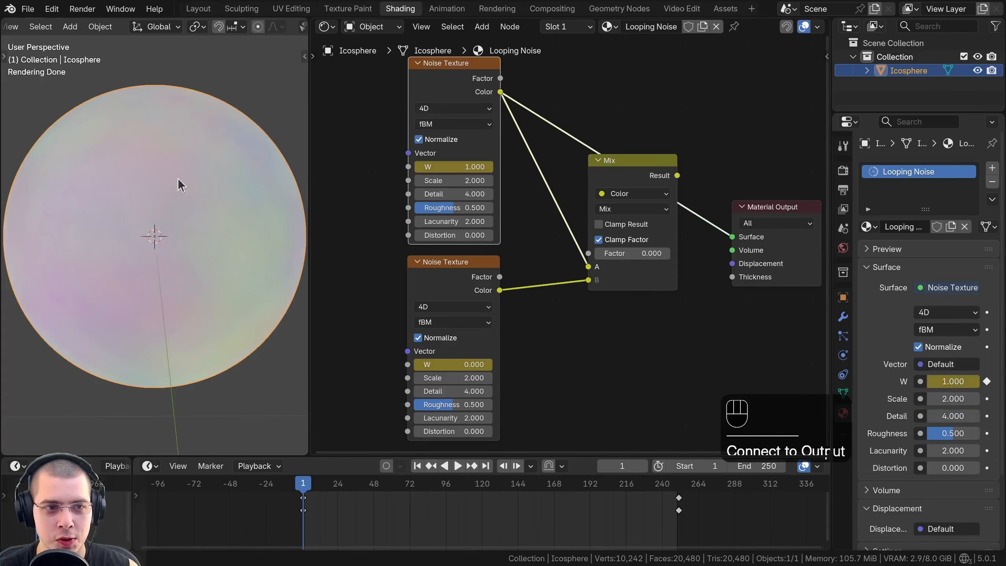
{"action": "left_click", "coordinate": [637, 169], "text": "ctrl+shift"}
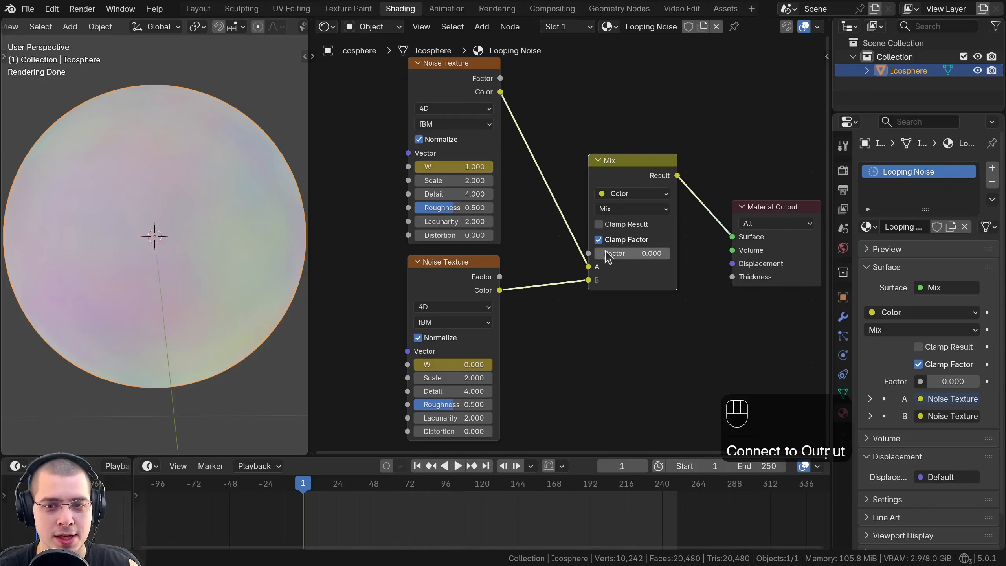
Insert a keyframe on the Mix node's Factor at 0.000 on frame 1.
{"action": "mouse_move", "coordinate": [606, 253]}
{"action": "left_mouse_down"}
{"action": "mouse_move", "coordinate": [670, 253]}
{"action": "mouse_move", "coordinate": [592, 258]}
{"action": "left_mouse_up"}
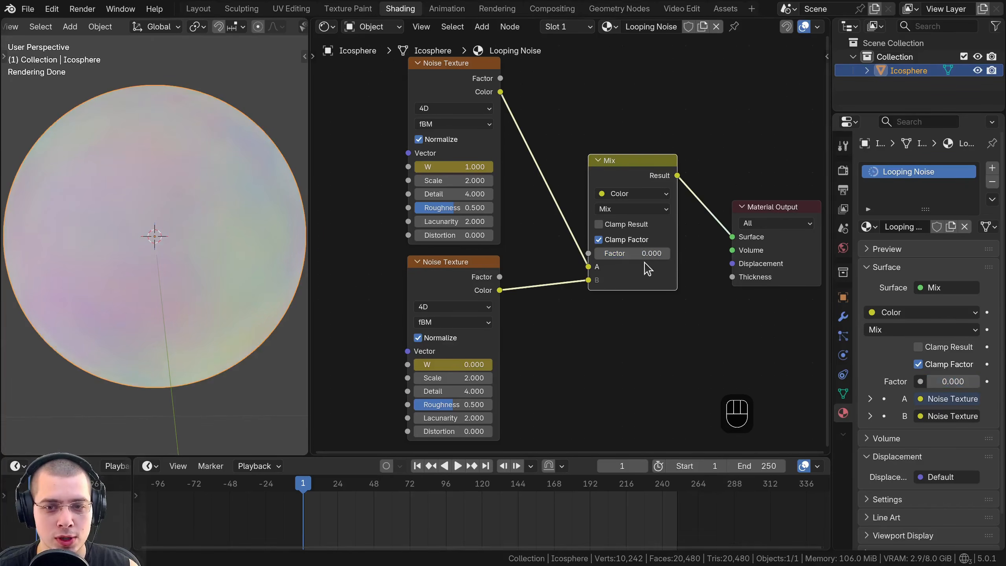
{"action": "middle_click_drag", "start_coordinate": [647, 270], "coordinate": [641, 266]}
{"action": "key", "text": "i"}
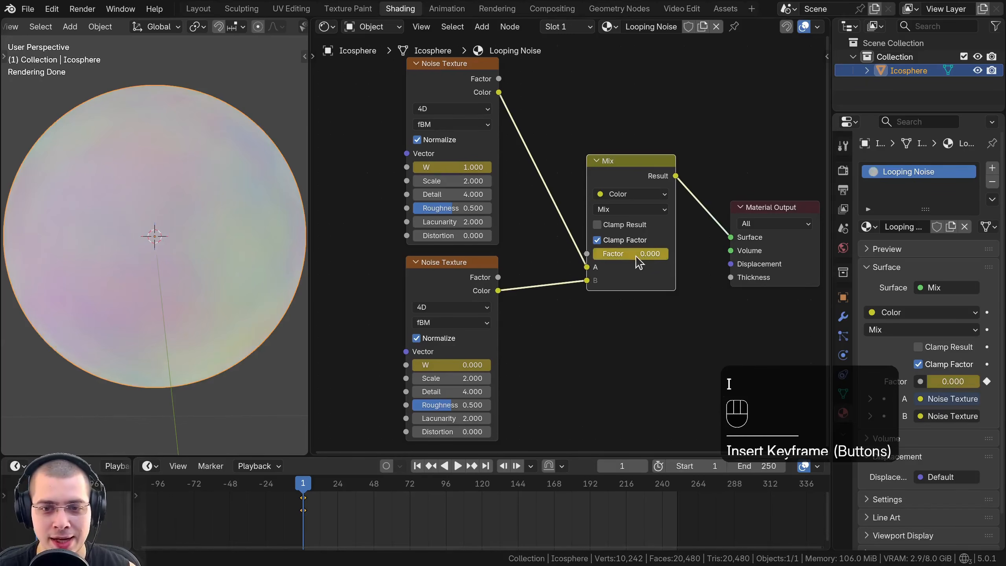
Keyframe the Mix node's Factor at 1.000 on frame 251 and move the Mix node up slightly.
{"action": "left_click_drag", "start_coordinate": [309, 490], "coordinate": [675, 496]}
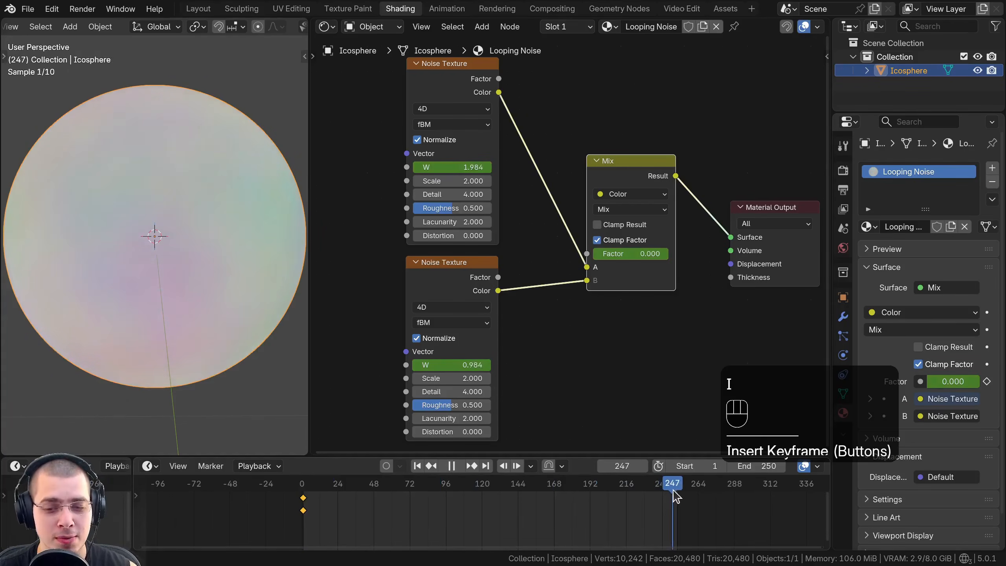
{"action": "key", "text": "Right"}
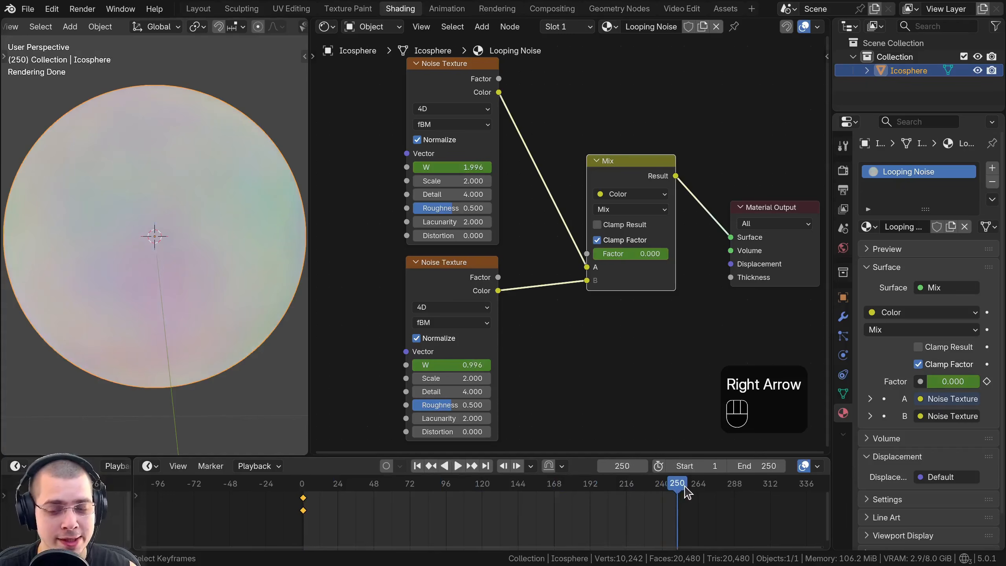
{"action": "key", "text": "Right"}
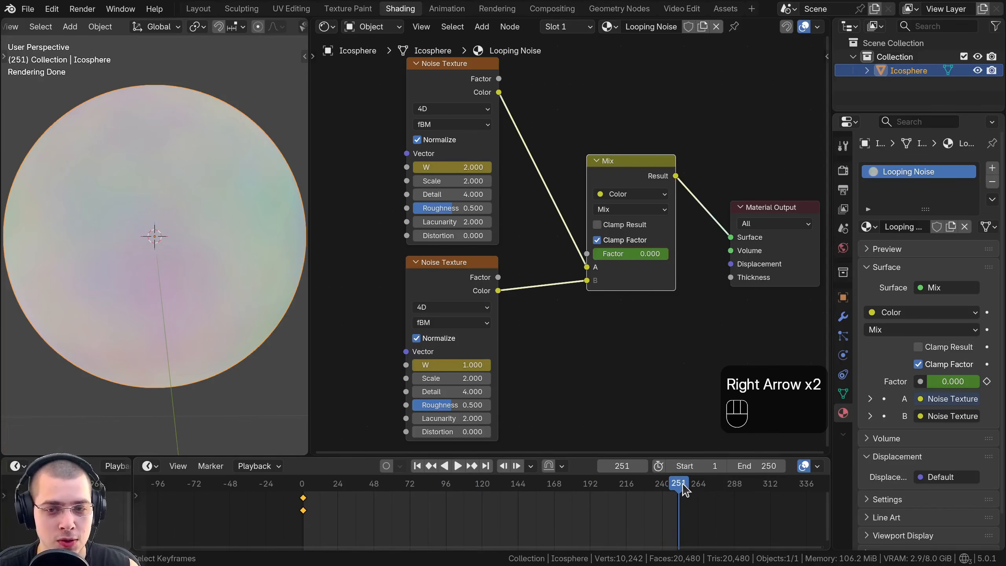
{"action": "left_click_drag", "start_coordinate": [623, 262], "coordinate": [653, 254]}
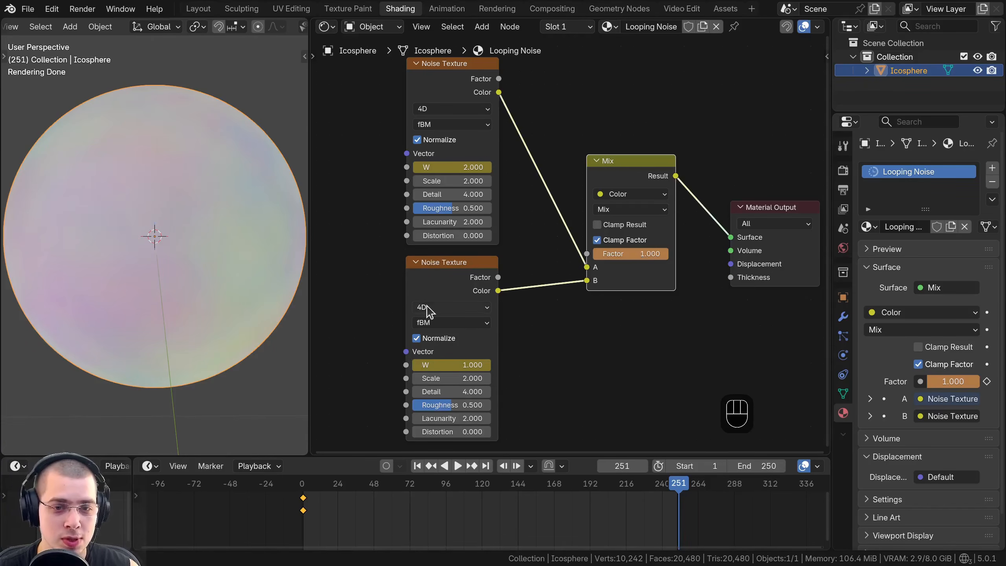
{"action": "key", "text": "i"}
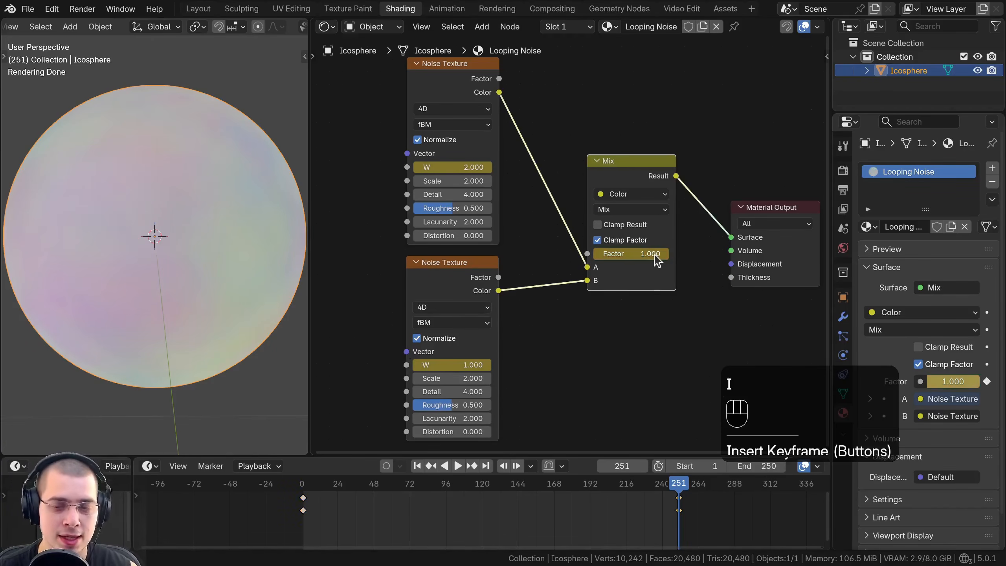
{"action": "left_click_drag", "start_coordinate": [623, 175], "coordinate": [623, 165]}
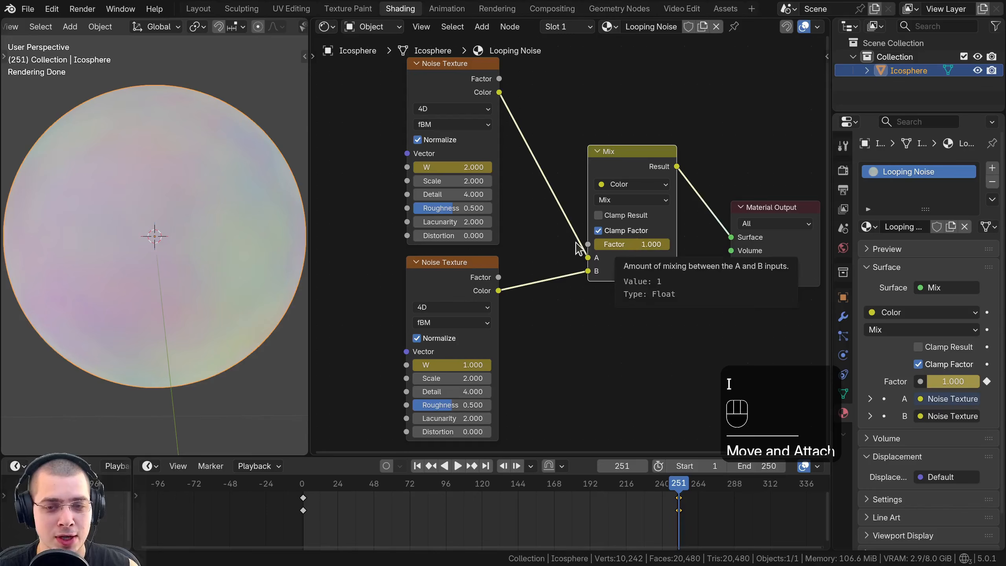
{"action": "left_click_drag", "start_coordinate": [633, 177], "coordinate": [636, 172]}
Set the interpolation of all Mix Factor keyframes to Linear and play the animation.
{"action": "scroll", "coordinate": [558, 516], "scroll_direction": "down", "scroll_amount": 2}
{"action": "key", "text": "a"}
{"action": "key", "text": "a"}
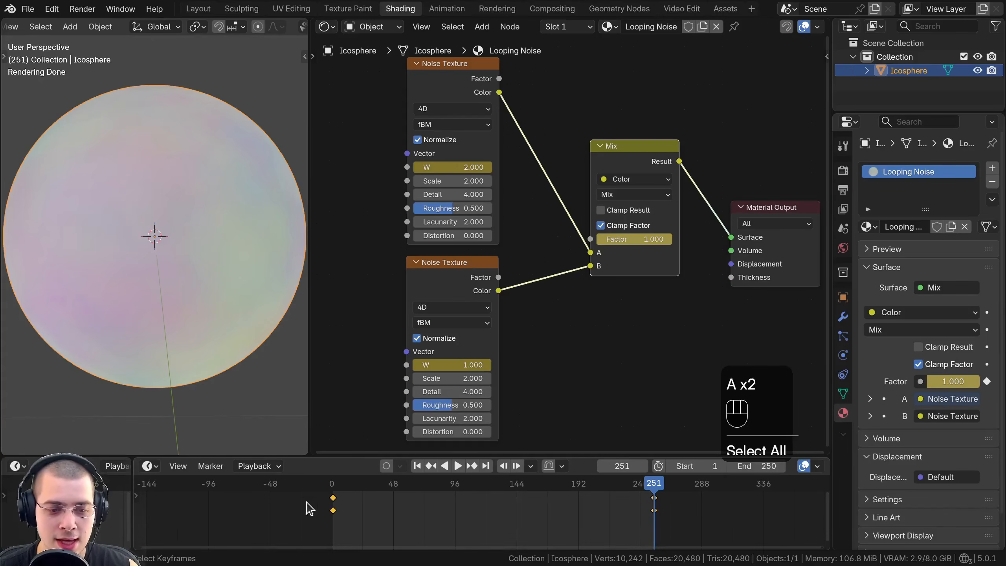
{"action": "middle_click_drag", "start_coordinate": [437, 508], "coordinate": [413, 507]}
{"action": "middle_click_drag", "start_coordinate": [551, 499], "coordinate": [550, 500]}
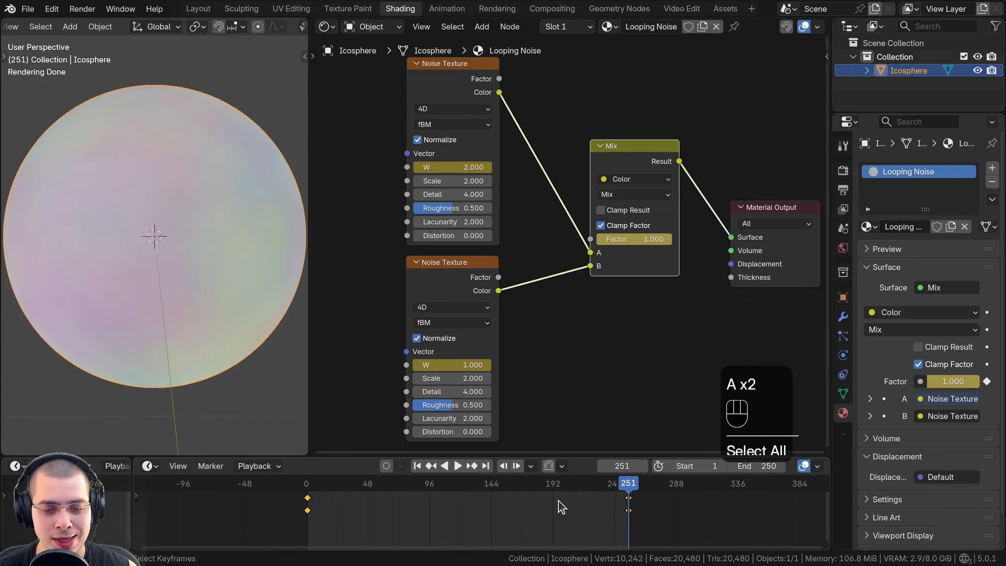
{"action": "key", "text": "t"}
{"action": "left_click", "coordinate": [488, 485]}
{"action": "key", "text": "space"}
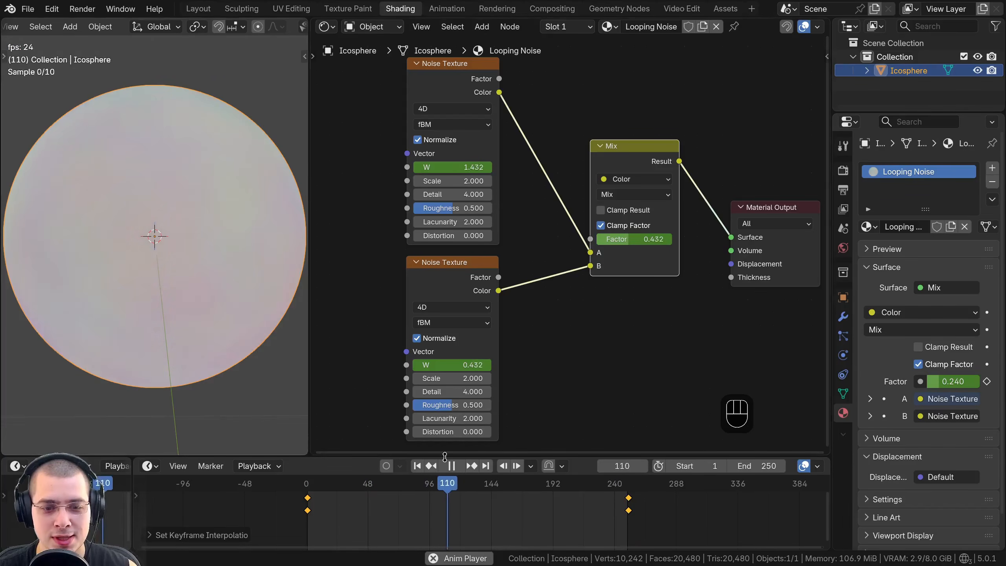
Make room before the Material Output and insert a Color Ramp between the Mix node's Result and its Surface.
{"action": "scroll", "coordinate": [452, 285], "scroll_direction": "down", "scroll_amount": 3}
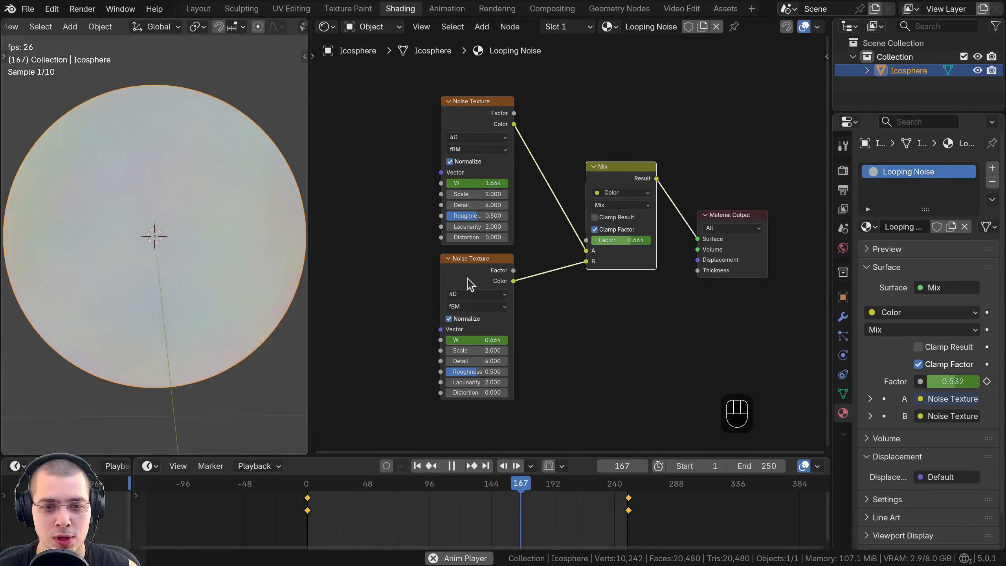
{"action": "left_click", "coordinate": [466, 278]}
{"action": "left_click", "coordinate": [468, 116]}
{"action": "middle_click_drag", "start_coordinate": [684, 197], "coordinate": [648, 206]}
{"action": "left_click_drag", "start_coordinate": [652, 208], "coordinate": [679, 274]}
{"action": "scroll", "coordinate": [681, 280], "scroll_direction": "up", "scroll_amount": 1}
{"action": "key", "text": "g"}
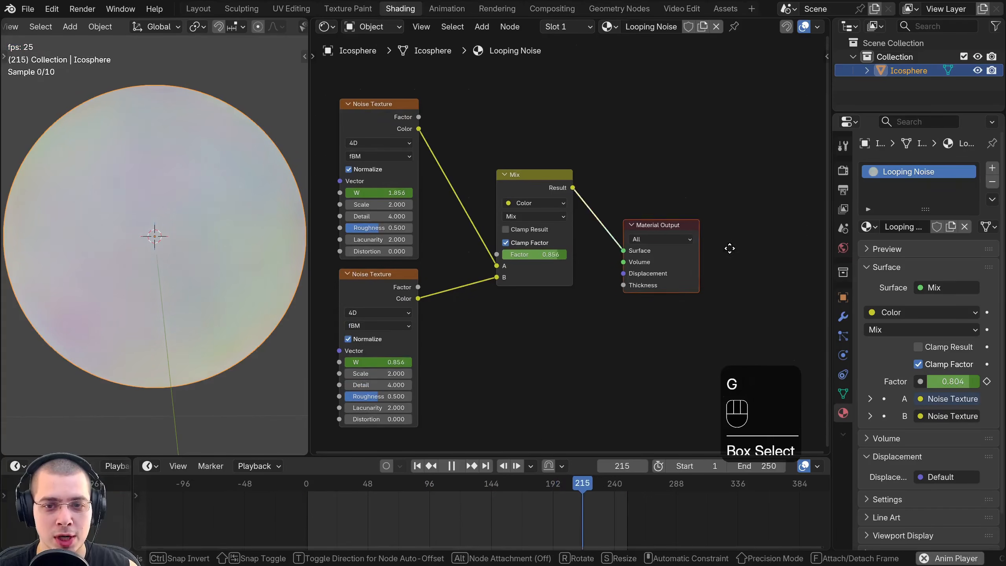
{"action": "left_click", "coordinate": [787, 237]}
{"action": "key", "text": "shift+a"}
{"action": "type", "text": "ram"}
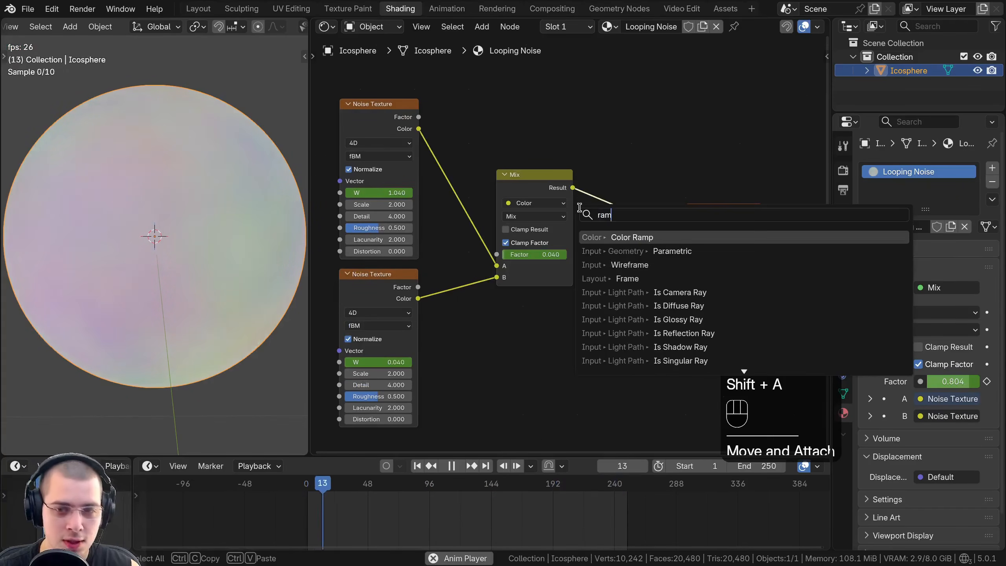
{"action": "left_click", "coordinate": [633, 237]}
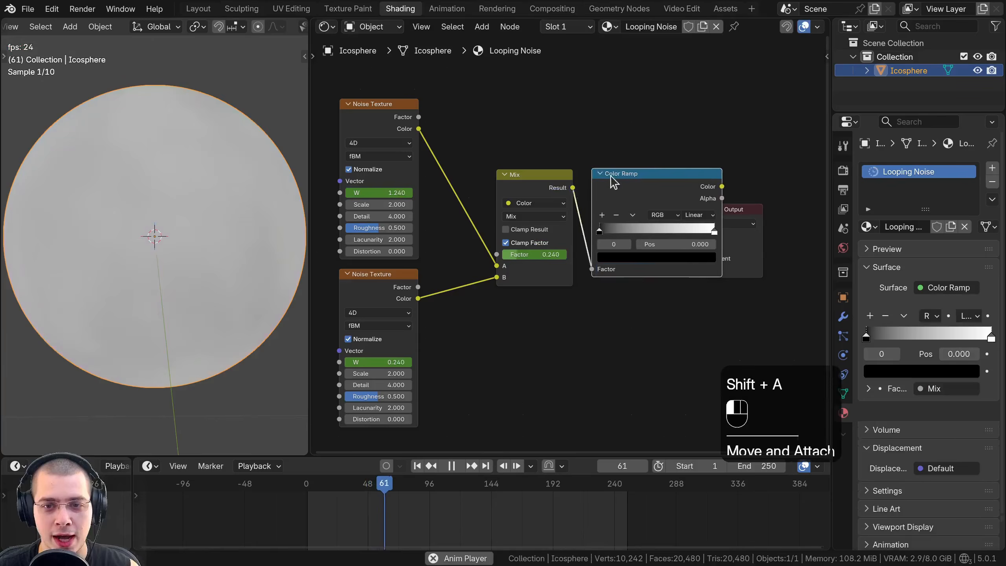
{"action": "left_click", "coordinate": [663, 219]}
Increase the noise contrast by moving the Color Ramp's black stop inward and its white stop to 0.666.
{"action": "scroll", "coordinate": [654, 222], "scroll_direction": "up", "scroll_amount": 2}
{"action": "left_click_drag", "start_coordinate": [621, 231], "coordinate": [688, 228]}
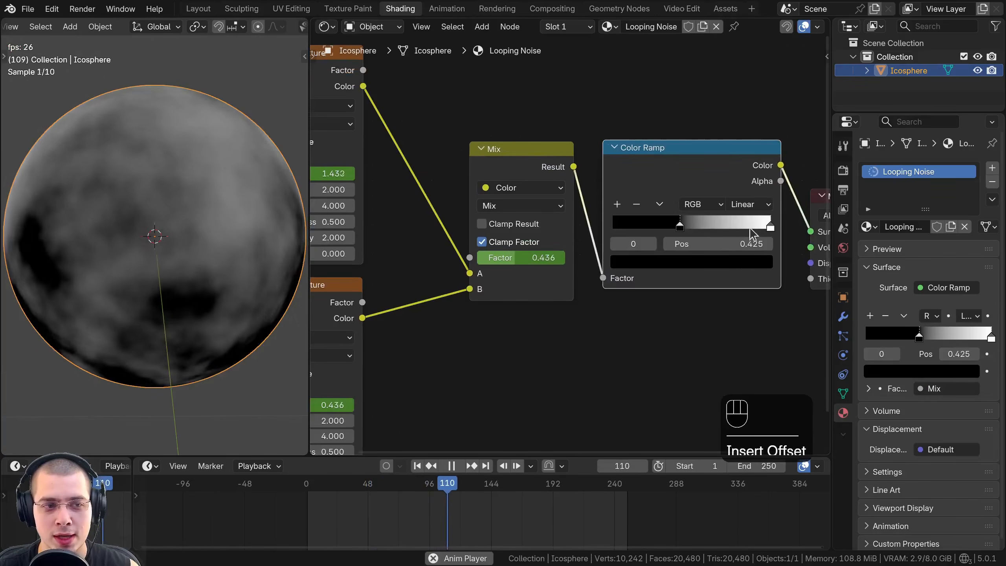
{"action": "mouse_move", "coordinate": [750, 227]}
{"action": "left_mouse_down"}
{"action": "mouse_move", "coordinate": [689, 224]}
{"action": "mouse_move", "coordinate": [712, 223]}
{"action": "left_mouse_up"}
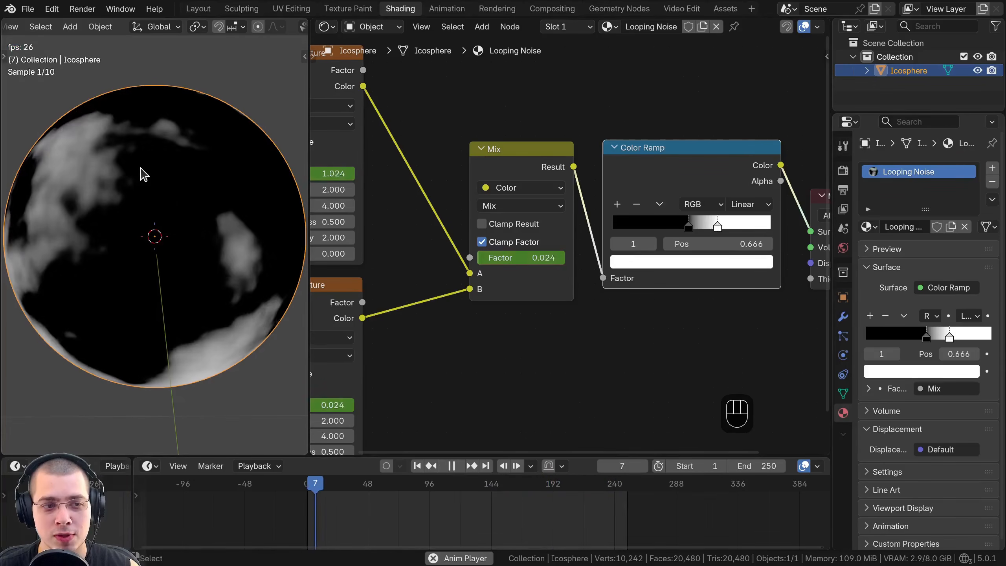
Play the high-contrast noise animation to check the loop, and stop at frame 250.
{"action": "left_click", "coordinate": [613, 484]}
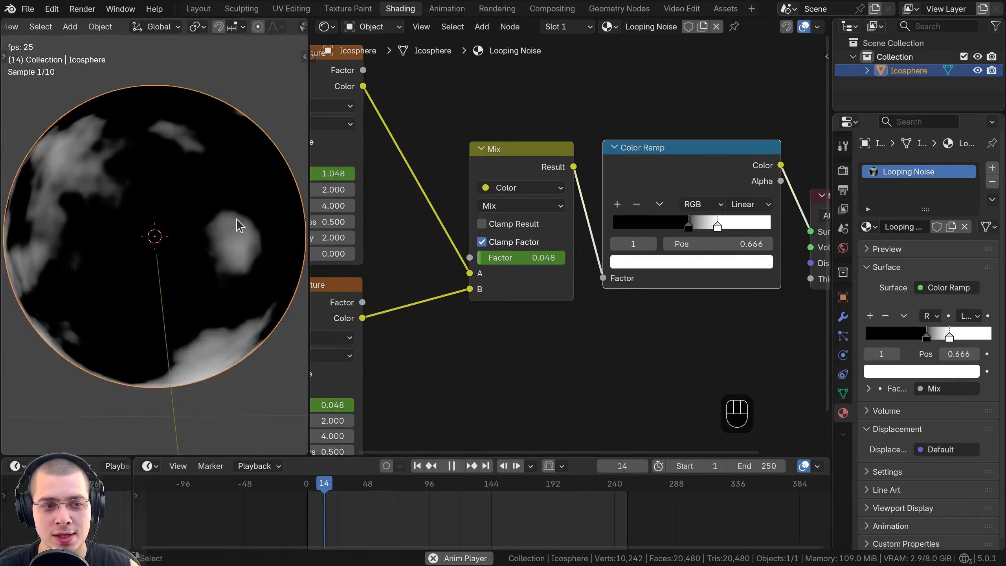
{"action": "left_click", "coordinate": [602, 484]}
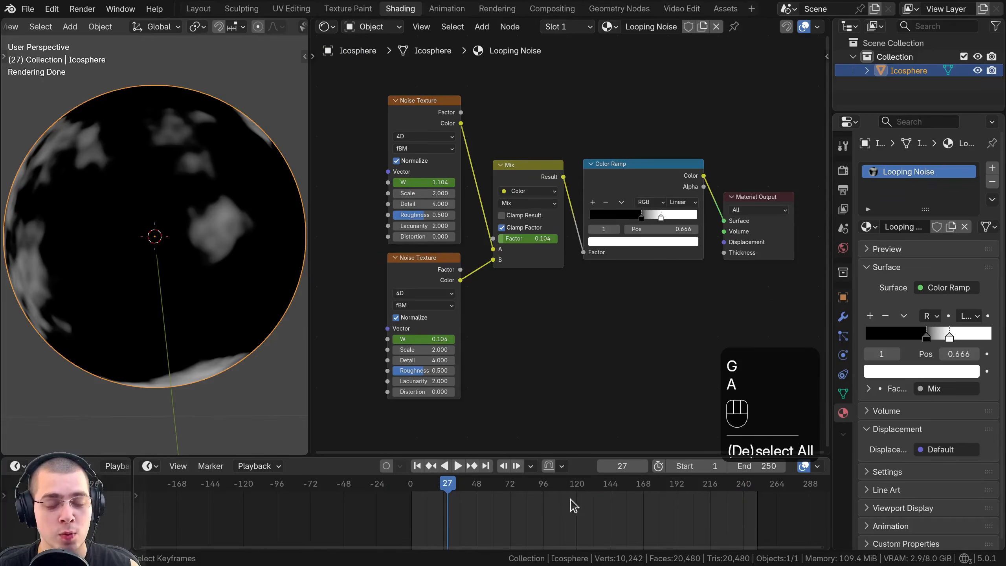
{"action": "left_click", "coordinate": [642, 486]}
{"action": "key", "text": "space"}
{"action": "key", "text": "space"}
{"action": "left_click_drag", "start_coordinate": [745, 489], "coordinate": [757, 493]}
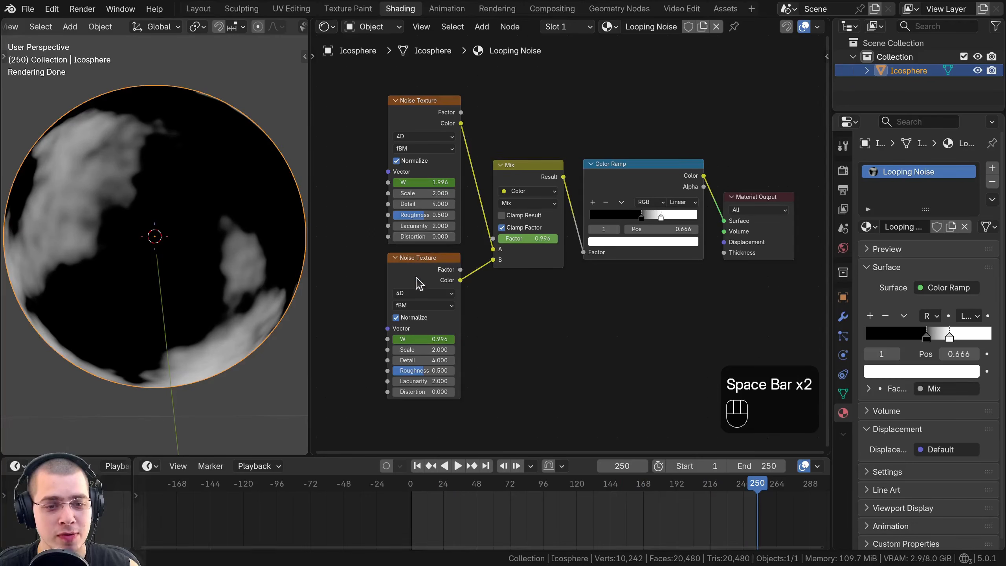
Examine the lower Noise Texture's W value at frame 251.
{"action": "left_click", "coordinate": [418, 278]}
{"action": "key", "text": "g"}
{"action": "right_click", "coordinate": [477, 233]}
{"action": "scroll", "coordinate": [427, 312], "scroll_direction": "up", "scroll_amount": 2}
{"action": "middle_click_drag", "start_coordinate": [426, 311], "coordinate": [428, 279]}
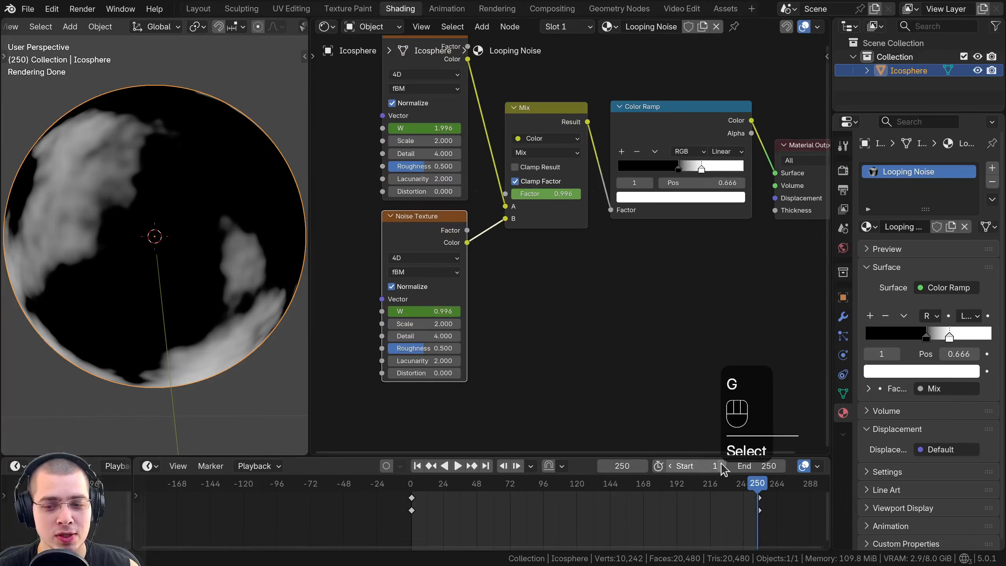
{"action": "key", "text": "Right"}
{"action": "scroll", "coordinate": [426, 314], "scroll_direction": "up", "scroll_amount": 2}
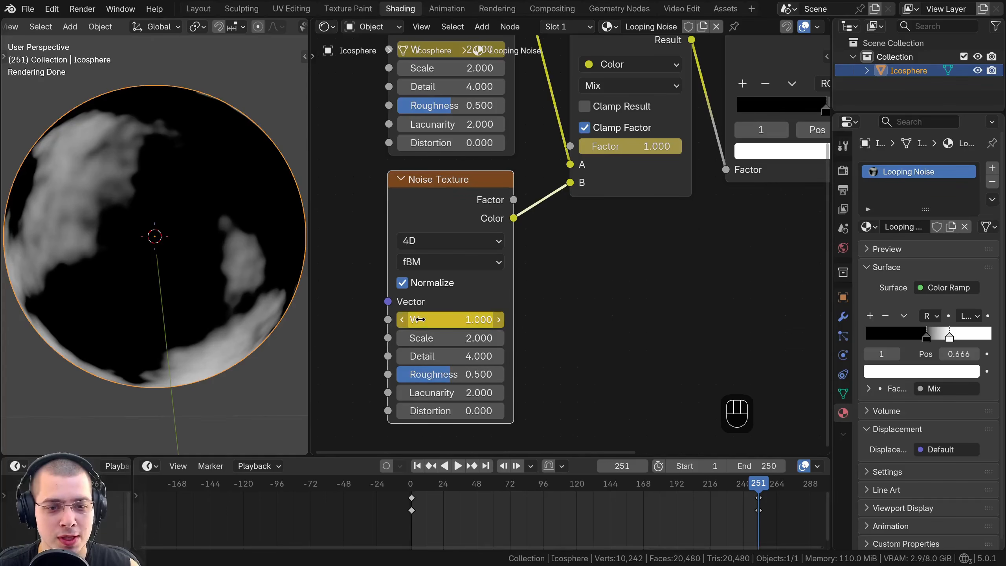
Return to frame 1 and examine the upper Noise Texture's W value for comparison.
{"action": "left_click_drag", "start_coordinate": [755, 491], "coordinate": [400, 508]}
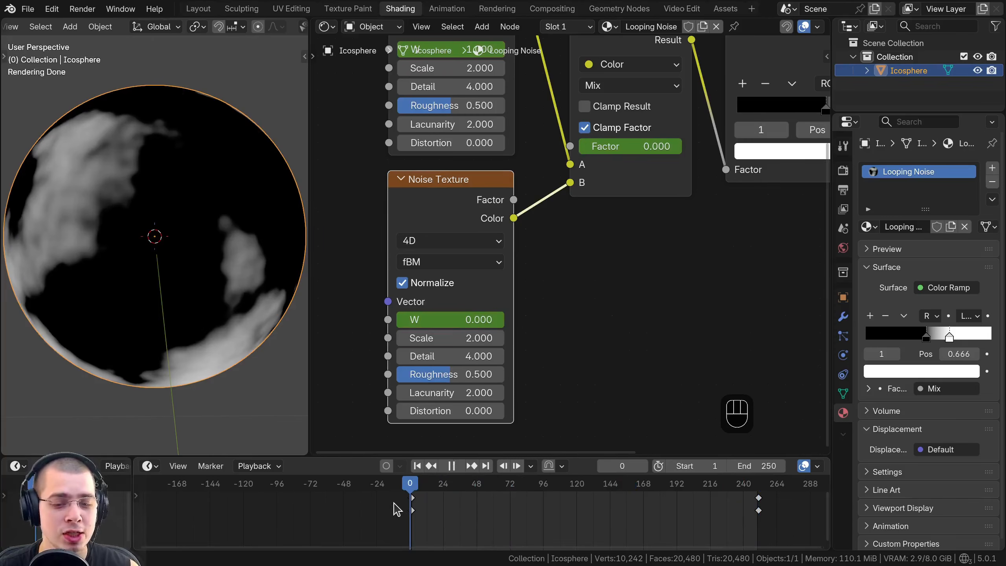
{"action": "key", "text": "Right"}
{"action": "middle_click_drag", "start_coordinate": [485, 221], "coordinate": [486, 263]}
{"action": "left_click", "coordinate": [443, 107]}
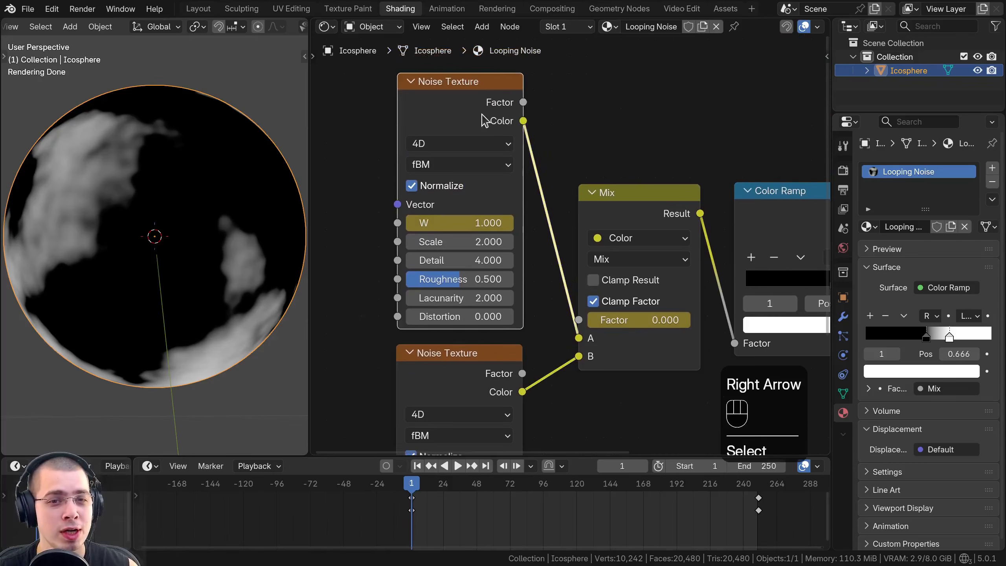
{"action": "key", "text": "g"}
{"action": "scroll", "coordinate": [459, 296], "scroll_direction": "up", "scroll_amount": 1}
{"action": "mouse_move", "coordinate": [460, 297]}
{"action": "middle_mouse_down"}
{"action": "mouse_move", "coordinate": [474, 145]}
{"action": "mouse_move", "coordinate": [456, 286]}
{"action": "middle_mouse_up"}
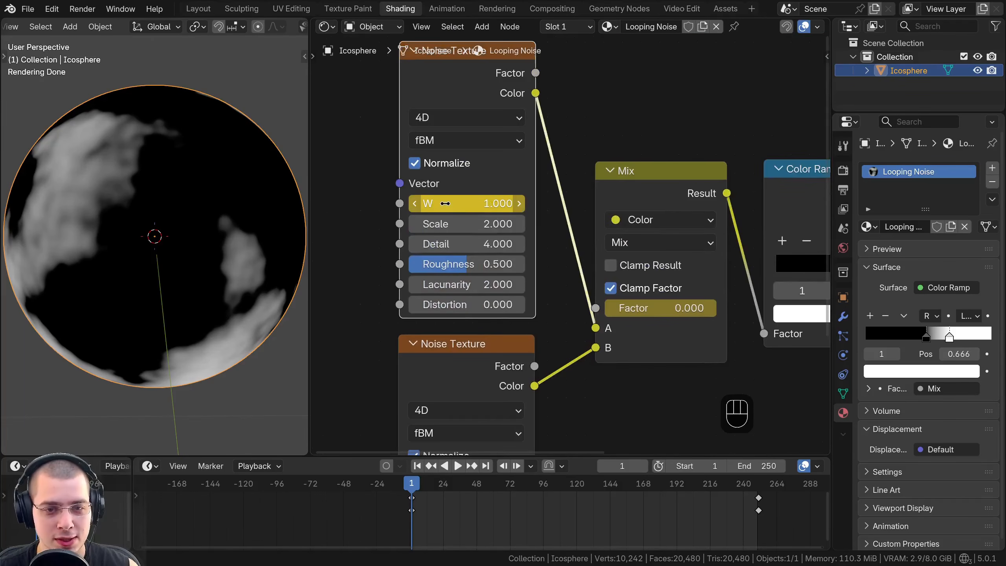
Try a Scale of 11.1 on the upper Noise Texture only.
{"action": "scroll", "coordinate": [498, 205], "scroll_direction": "down", "scroll_amount": 3}
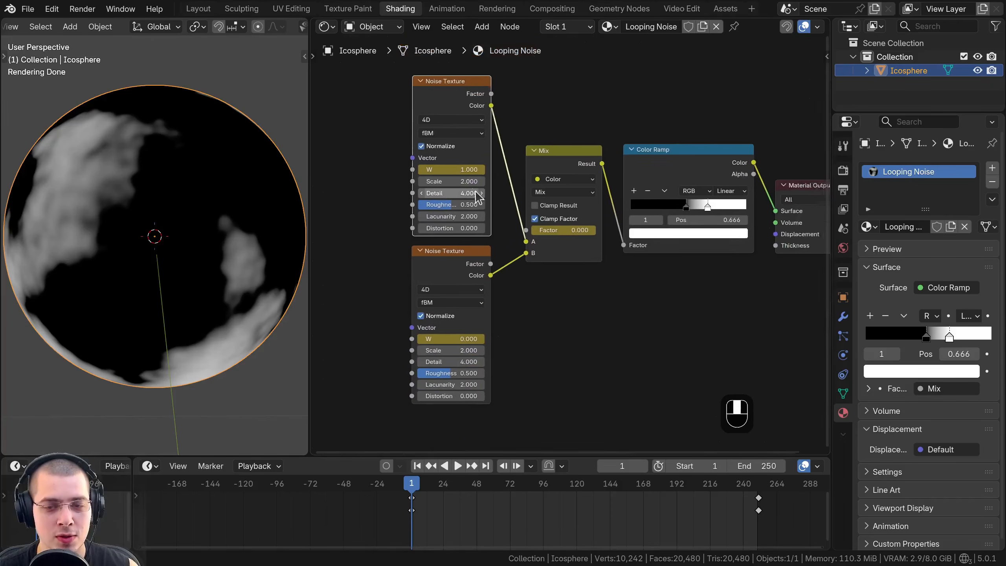
{"action": "middle_click_drag", "start_coordinate": [489, 238], "coordinate": [522, 234]}
{"action": "scroll", "coordinate": [521, 234], "scroll_direction": "up", "scroll_amount": 2}
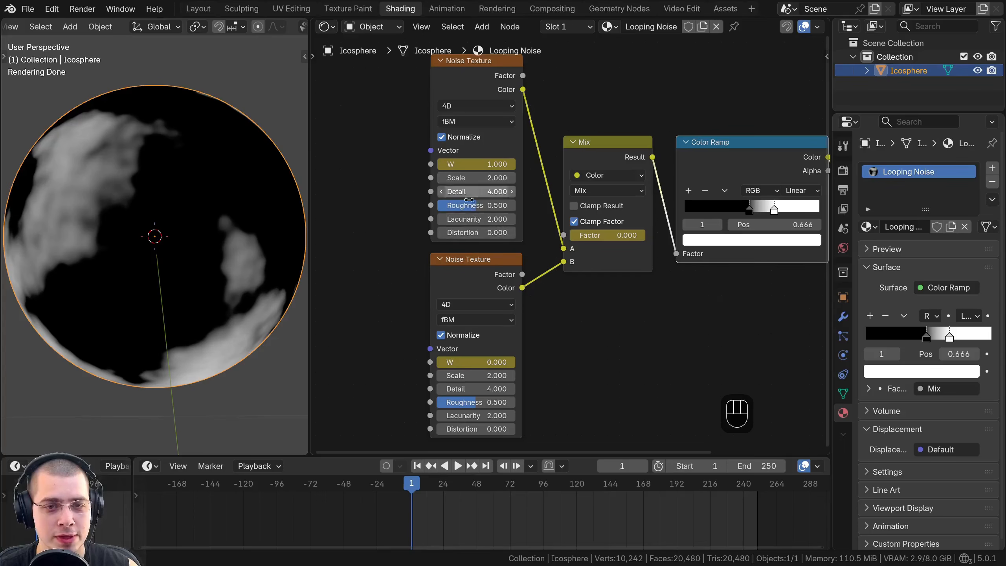
{"action": "scroll", "coordinate": [504, 230], "scroll_direction": "down", "scroll_amount": 1}
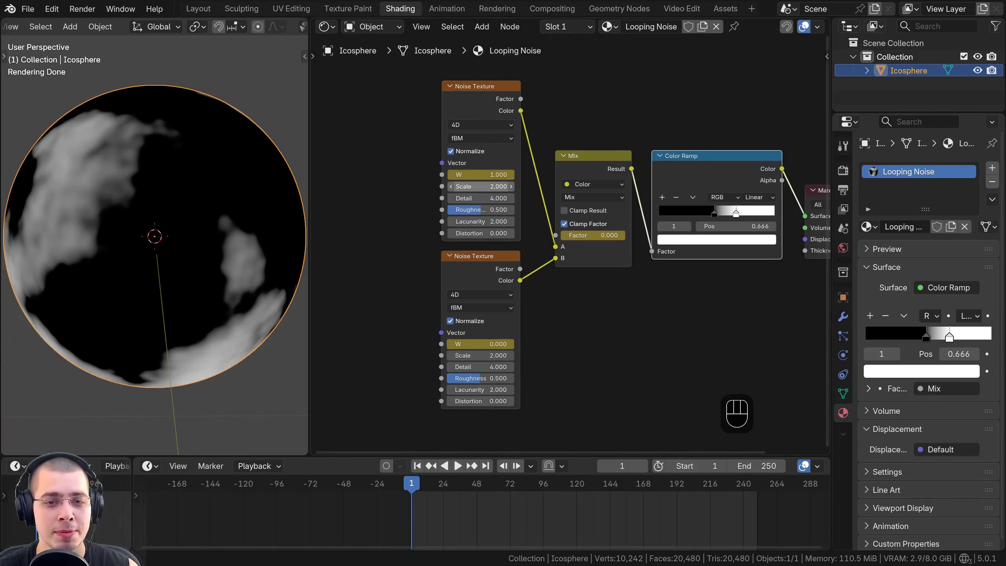
{"action": "left_click_drag", "start_coordinate": [481, 186], "coordinate": [515, 187]}
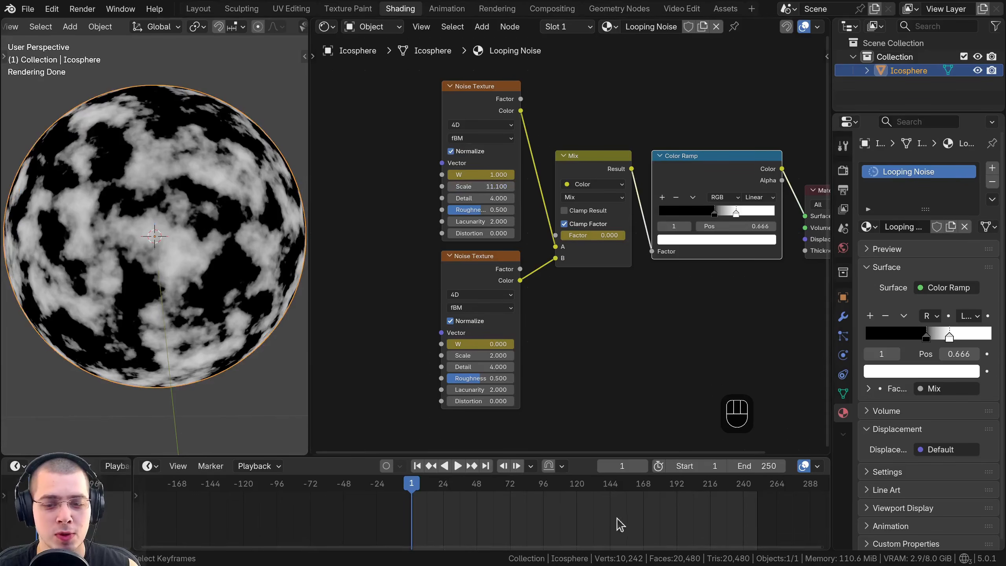
Play the animation to examine how the loop behaves with different scales on the two Noise Textures.
{"action": "scroll", "coordinate": [620, 525], "scroll_direction": "right", "scroll_amount": 3, "text": "ctrl"}
{"action": "key", "text": "space"}
{"action": "left_click", "coordinate": [629, 497]}
{"action": "key", "text": "space"}
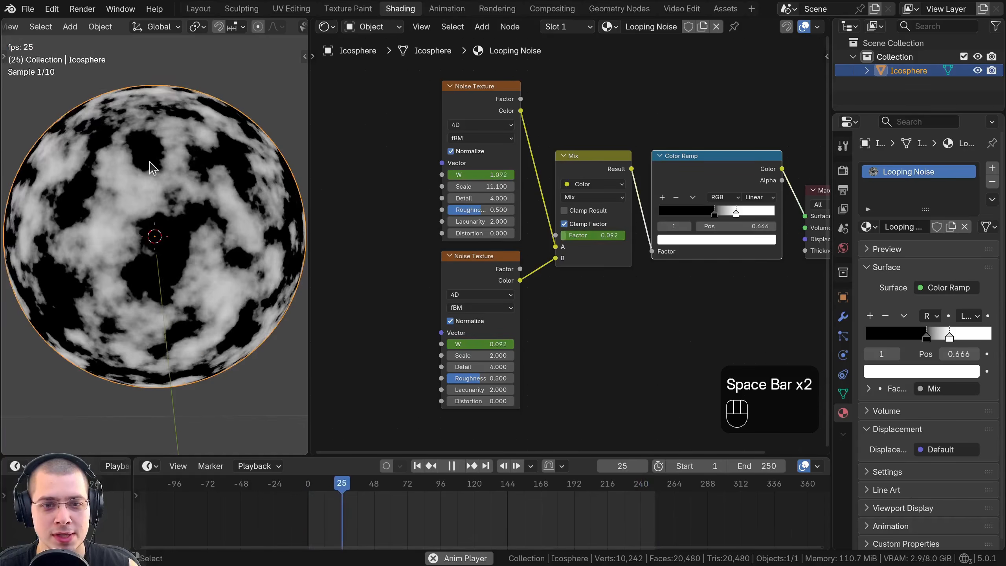
Restore the upper Noise Texture's Scale to 2.000 while the animation plays.
{"action": "scroll", "coordinate": [467, 258], "scroll_direction": "up", "scroll_amount": 1}
{"action": "left_click_drag", "start_coordinate": [473, 186], "coordinate": [473, 187]}
{"action": "right_click", "coordinate": [473, 187]}
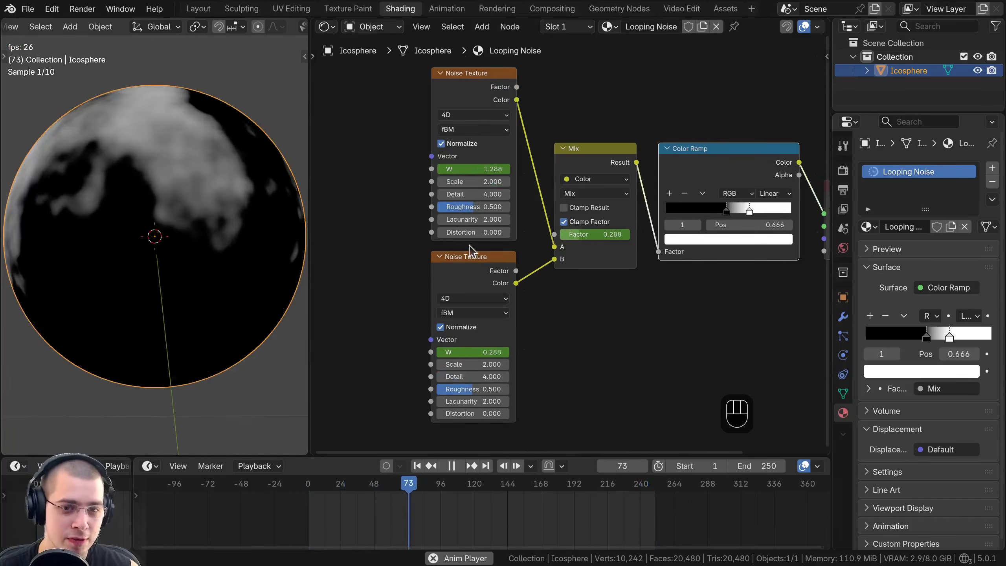
Stop the playback and add a Value node in front of the two Noise Textures.
{"action": "key", "text": "space"}
{"action": "scroll", "coordinate": [495, 240], "scroll_direction": "down", "scroll_amount": 2}
{"action": "middle_click_drag", "start_coordinate": [496, 247], "coordinate": [586, 246]}
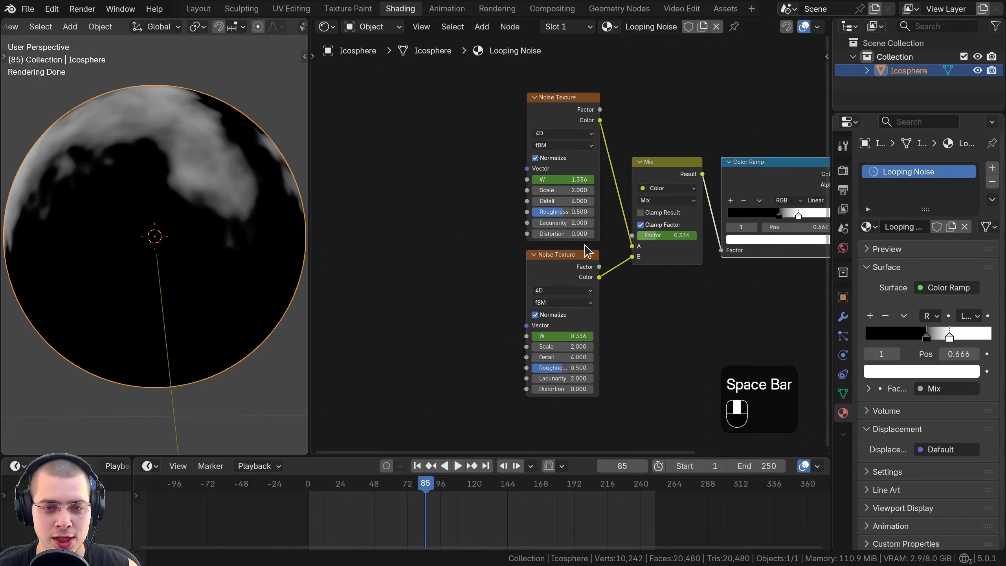
{"action": "key", "text": "shift+a"}
{"action": "type", "text": "val"}
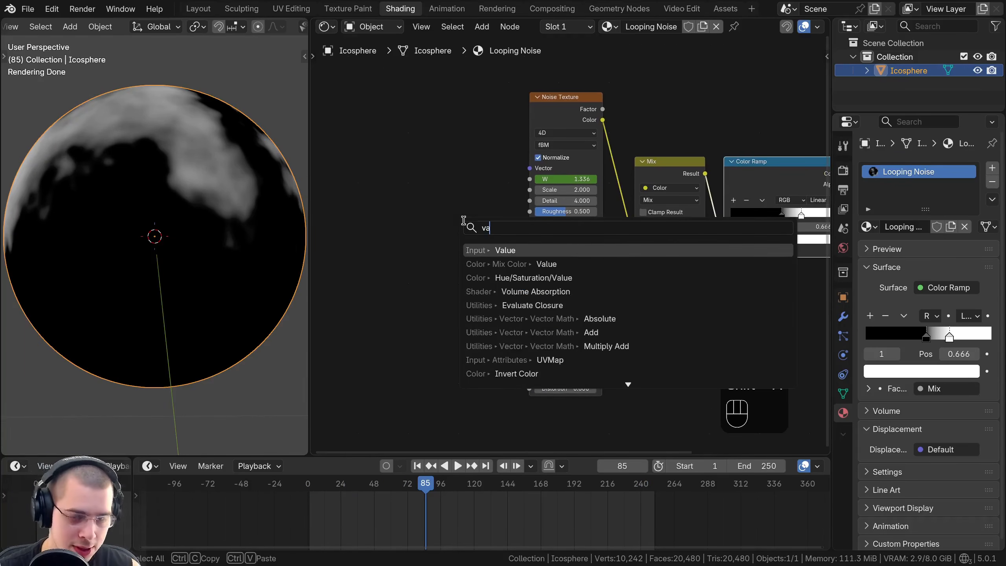
{"action": "left_click", "coordinate": [492, 250]}
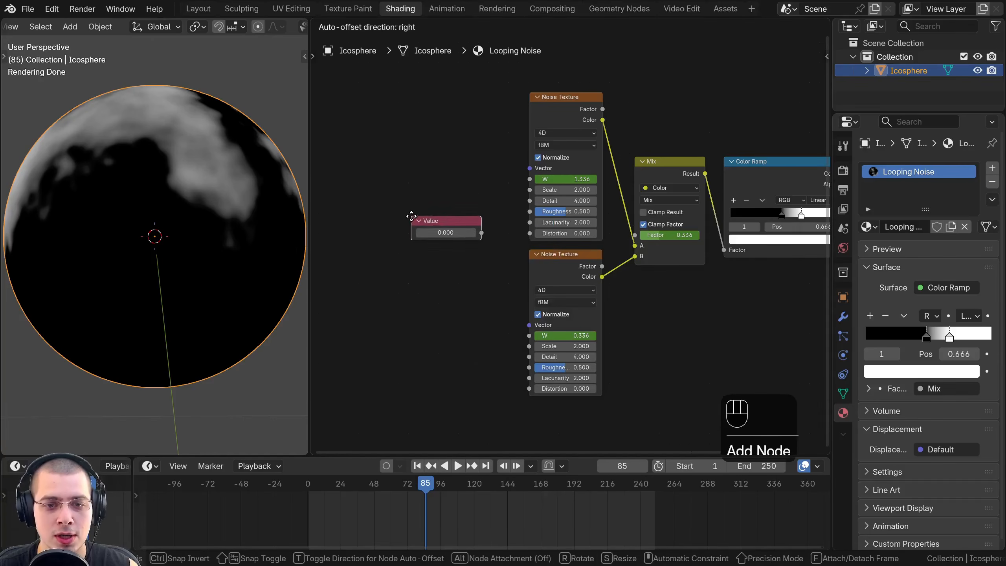
{"action": "left_click", "coordinate": [410, 214]}
Set the Value node to 2.000 and connect it to the Scale inputs of both Noise Textures.
{"action": "scroll", "coordinate": [441, 270], "scroll_direction": "up", "scroll_amount": 2}
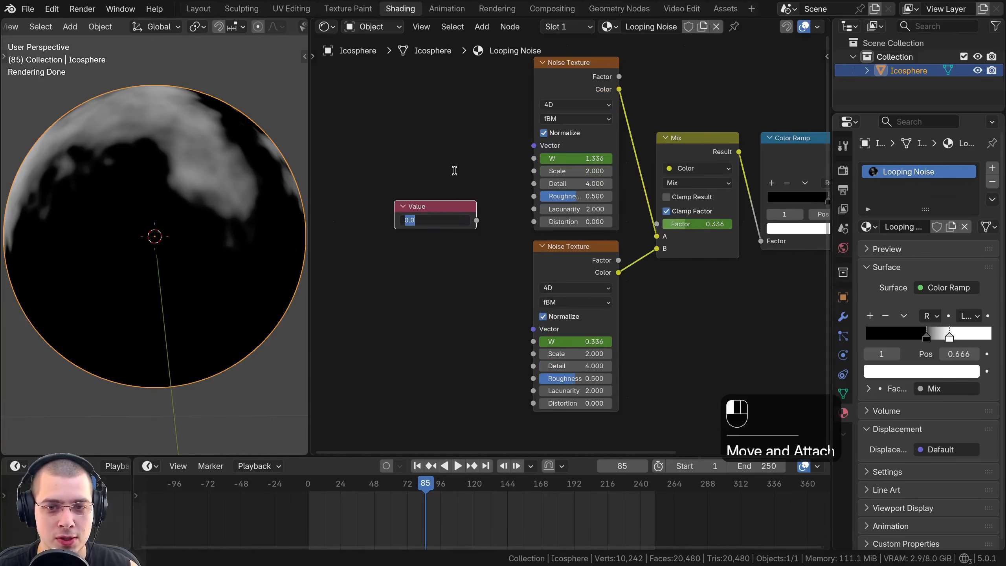
{"action": "left_click_drag", "start_coordinate": [466, 223], "coordinate": [462, 218]}
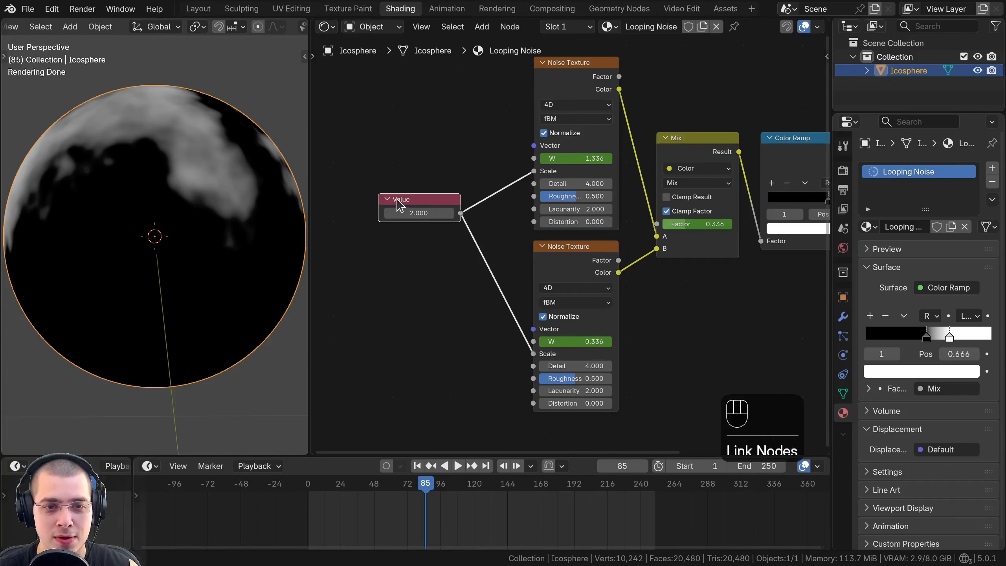
{"action": "left_click_drag", "start_coordinate": [420, 210], "coordinate": [464, 216]}
{"action": "scroll", "coordinate": [464, 217], "scroll_direction": "up", "scroll_amount": 1}
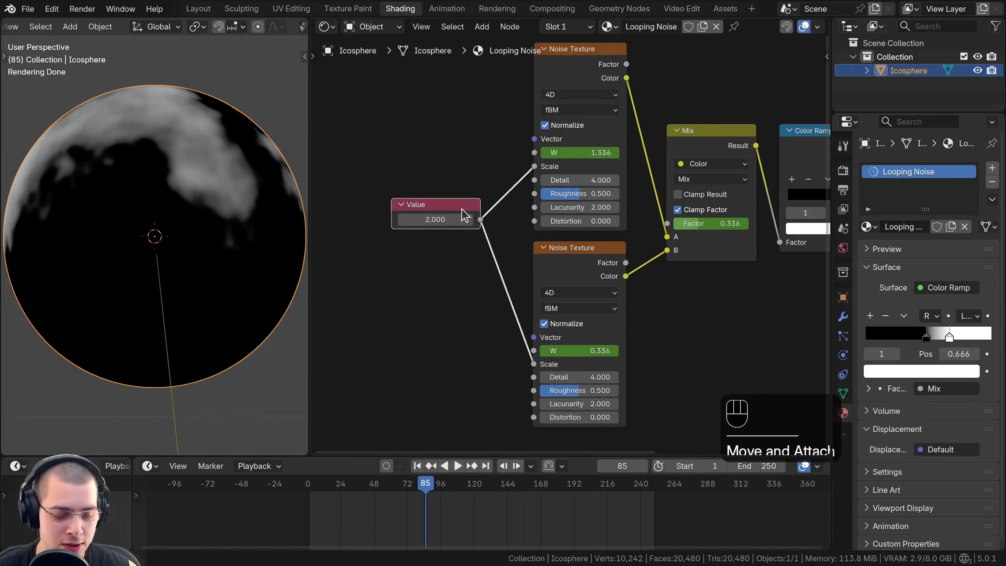
Label the Value node "Scale".
{"action": "key", "text": "F2"}
{"action": "type", "text": "Sc"}
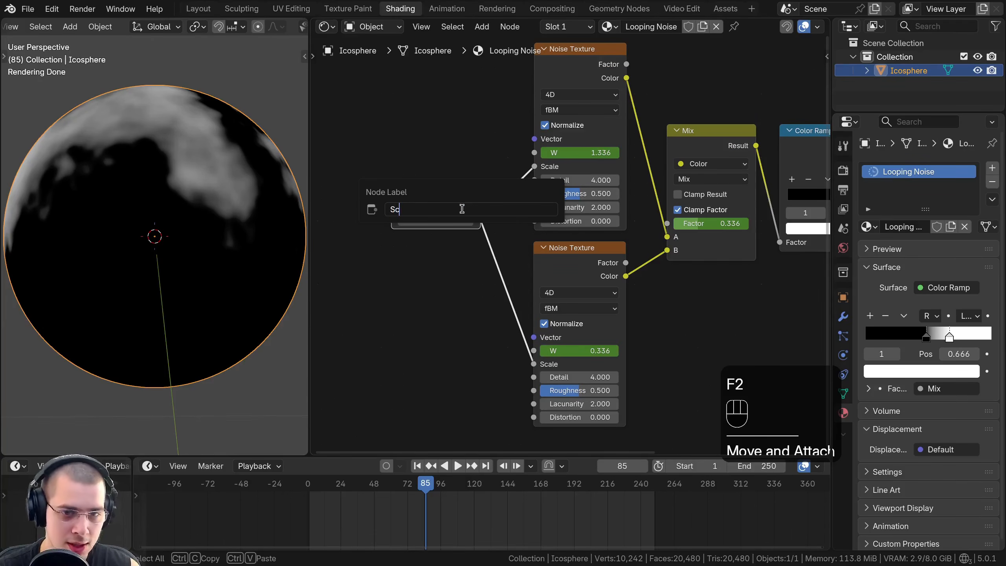
{"action": "type", "text": "ale"}
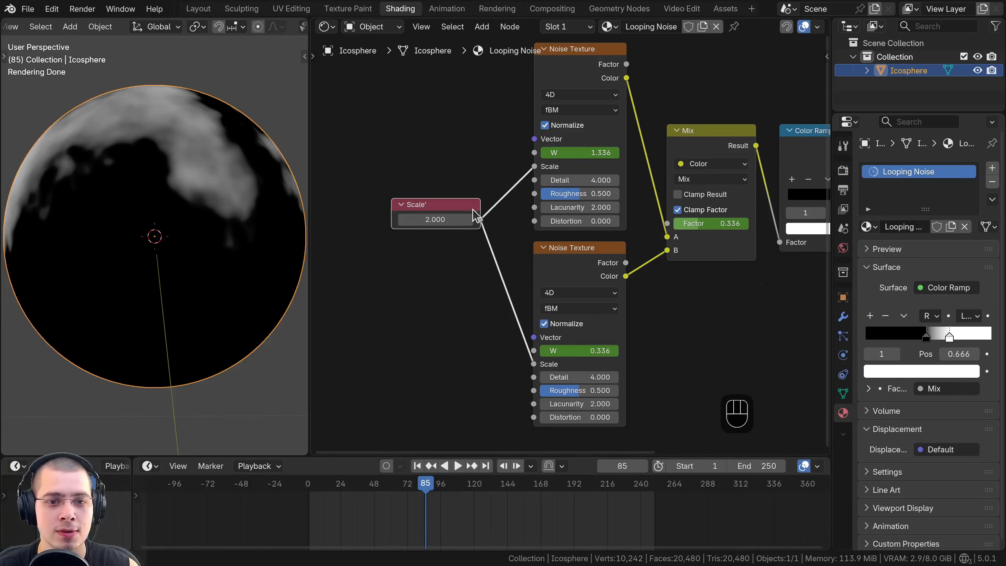
Play the animation while trying a shared Scale of 6.700, and restore the Scale node to 2.
{"action": "key", "text": "space"}
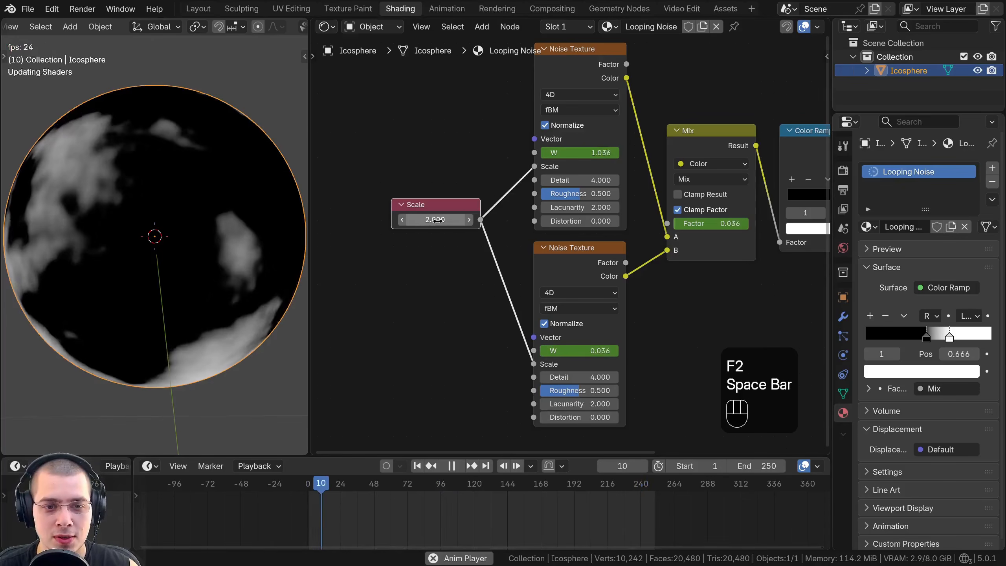
{"action": "left_click_drag", "start_coordinate": [438, 221], "coordinate": [495, 221]}
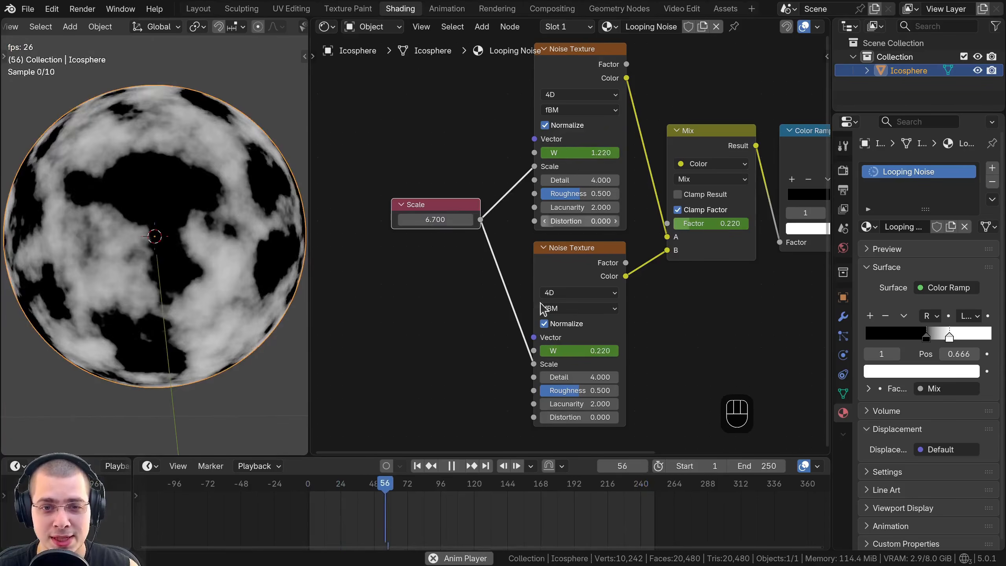
{"action": "left_click_drag", "start_coordinate": [436, 204], "coordinate": [438, 218]}
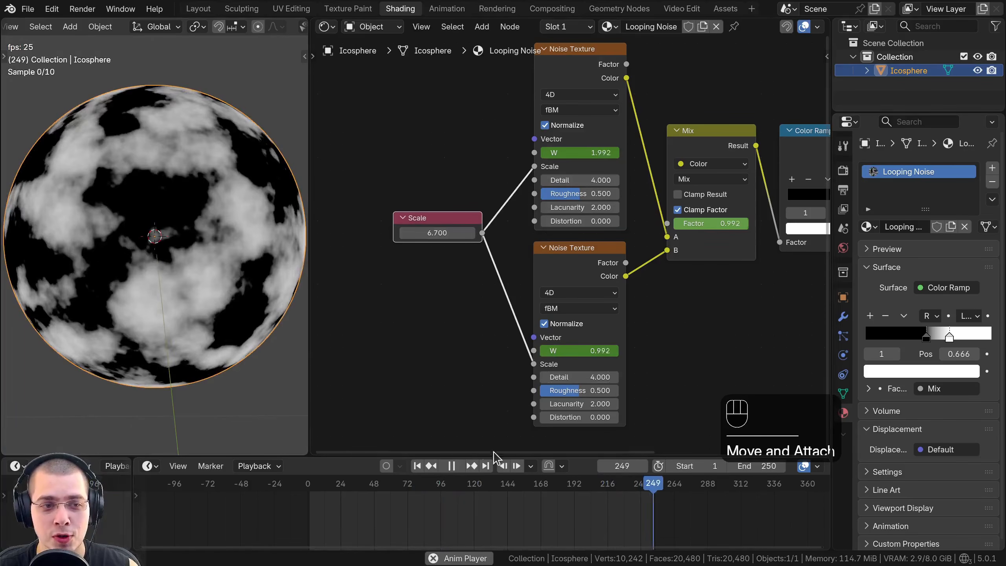
{"action": "left_click_drag", "start_coordinate": [431, 221], "coordinate": [437, 185]}
{"action": "key", "text": "space"}
{"action": "left_click", "coordinate": [427, 216]}
{"action": "type", "text": "2"}
{"action": "key", "text": "Return"}
Duplicate the Scale node, place the copy below it and label it "Roughness".
{"action": "key", "text": "shift+d"}
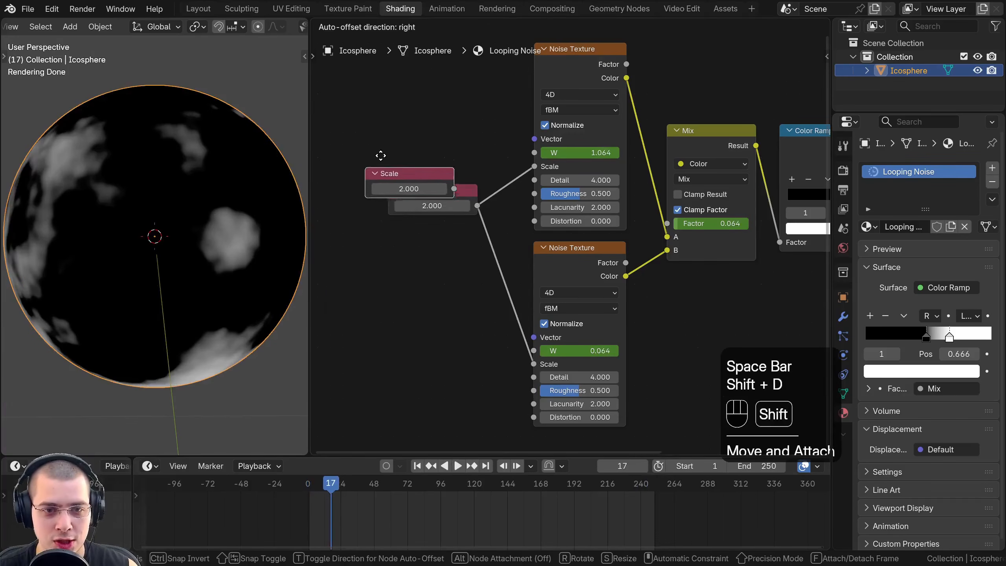
{"action": "left_click", "coordinate": [431, 237]}
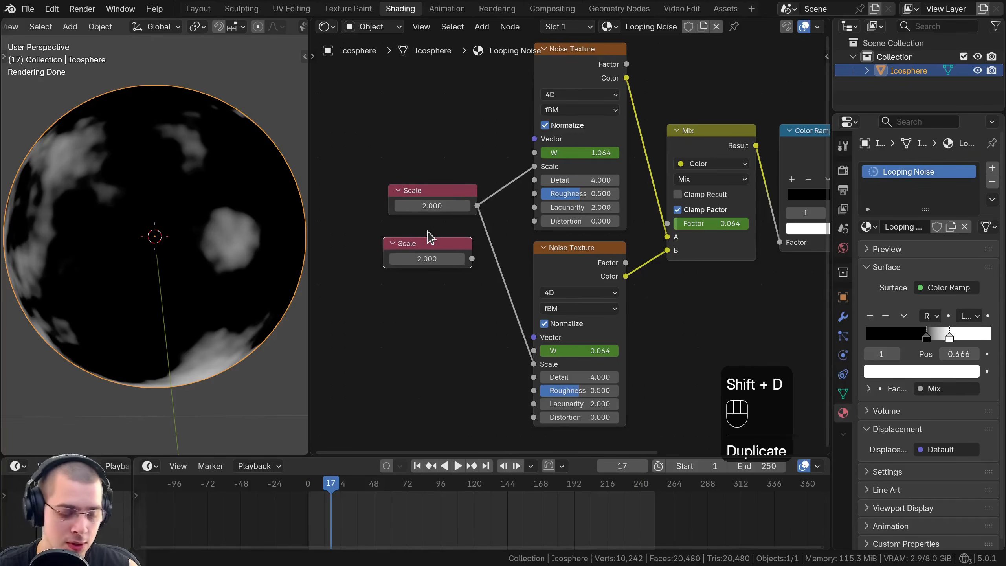
{"action": "key", "text": "F2"}
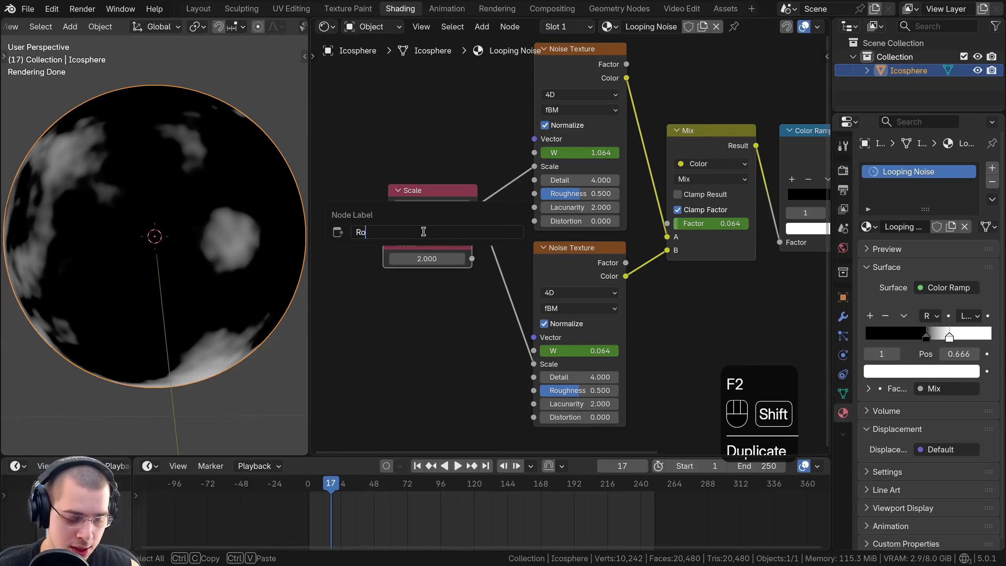
{"action": "type", "text": "Roughness"}
{"action": "key", "text": "Return"}
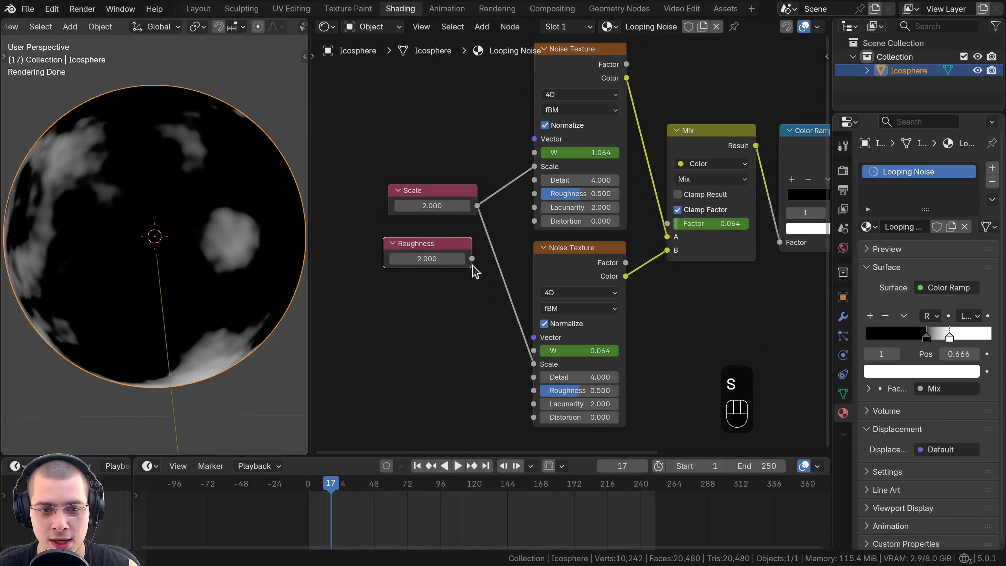
Set the Roughness node to 0.500, connect it to both Noise Textures' Roughness inputs, and check the playback.
{"action": "left_click_drag", "start_coordinate": [533, 195], "coordinate": [535, 194]}
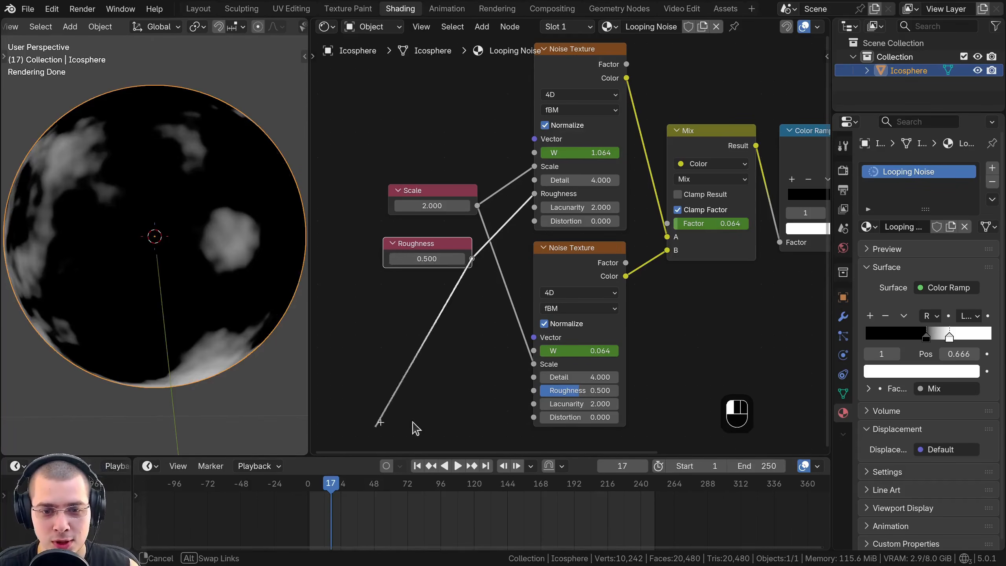
{"action": "left_click_drag", "start_coordinate": [413, 422], "coordinate": [534, 390]}
{"action": "key", "text": "space"}
{"action": "mouse_move", "coordinate": [448, 242]}
{"action": "left_mouse_down"}
{"action": "mouse_move", "coordinate": [438, 242]}
{"action": "mouse_move", "coordinate": [442, 258]}
{"action": "mouse_move", "coordinate": [417, 259]}
{"action": "mouse_move", "coordinate": [434, 238]}
{"action": "left_mouse_up"}
{"action": "middle_click_drag", "start_coordinate": [460, 231], "coordinate": [461, 198]}
{"action": "scroll", "coordinate": [461, 198], "scroll_direction": "up", "scroll_amount": 2}
{"action": "key", "text": "space"}
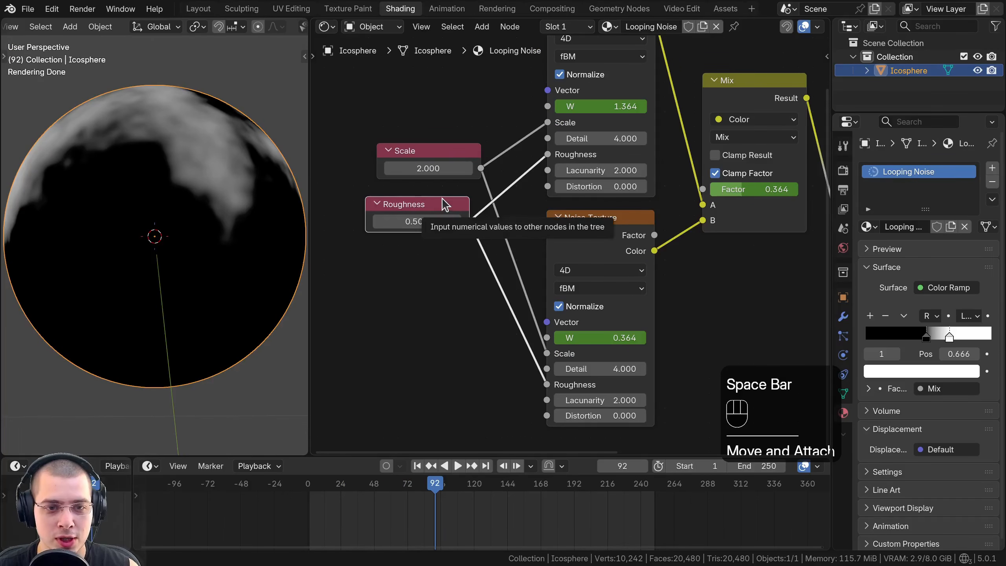
Duplicate the Roughness node, place the copy below it and label it "Detail".
{"action": "key", "text": "shift+d"}
{"action": "left_click", "coordinate": [439, 258]}
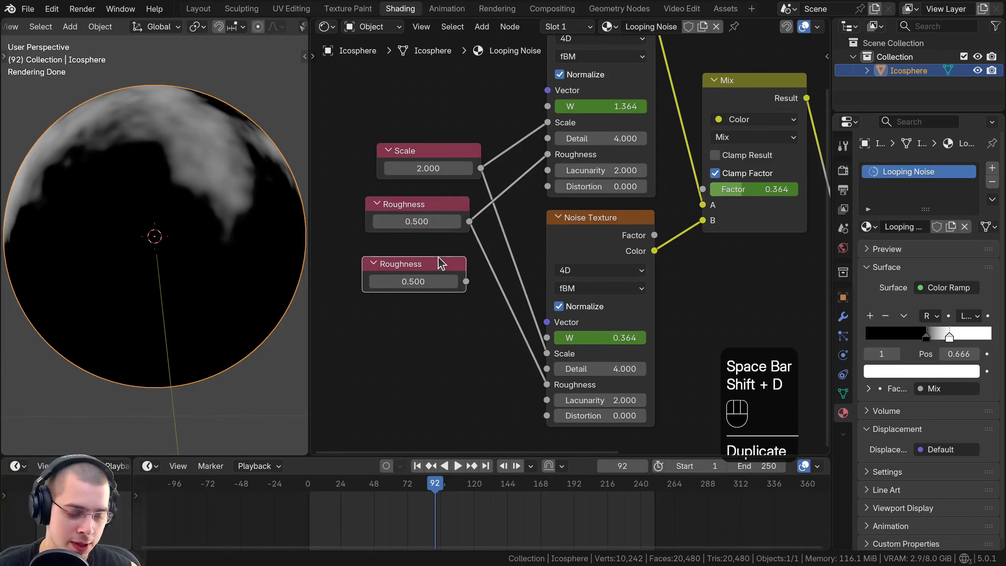
{"action": "key", "text": "F2"}
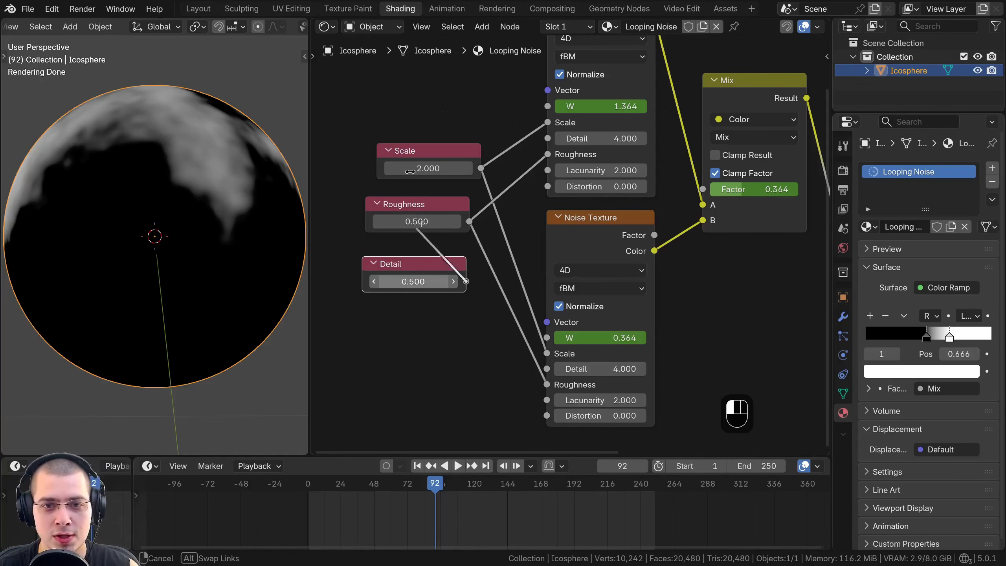
Connect the Detail node to the Detail inputs of both Noise Textures and raise its value.
{"action": "left_click_drag", "start_coordinate": [549, 140], "coordinate": [549, 139]}
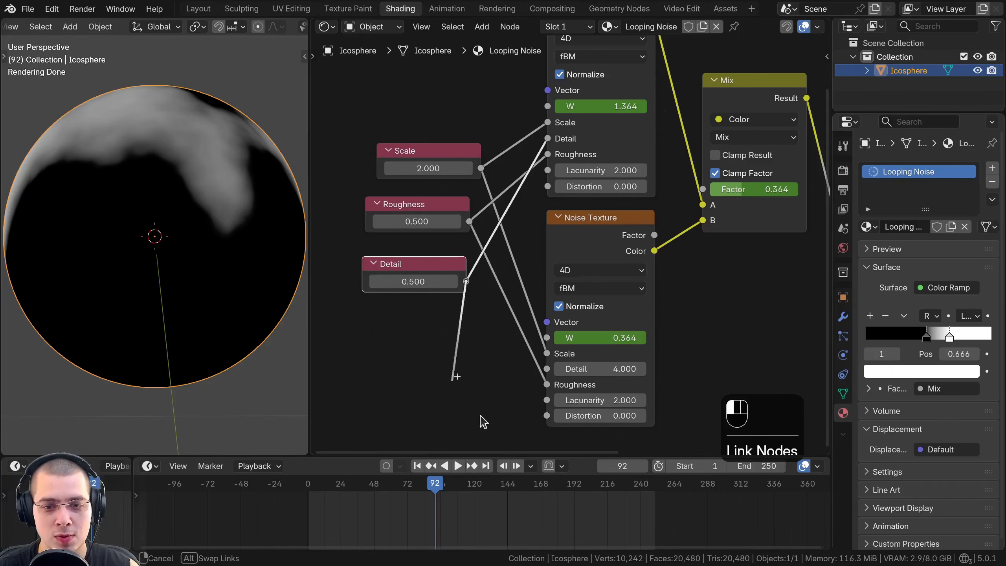
{"action": "left_click_drag", "start_coordinate": [550, 373], "coordinate": [548, 369]}
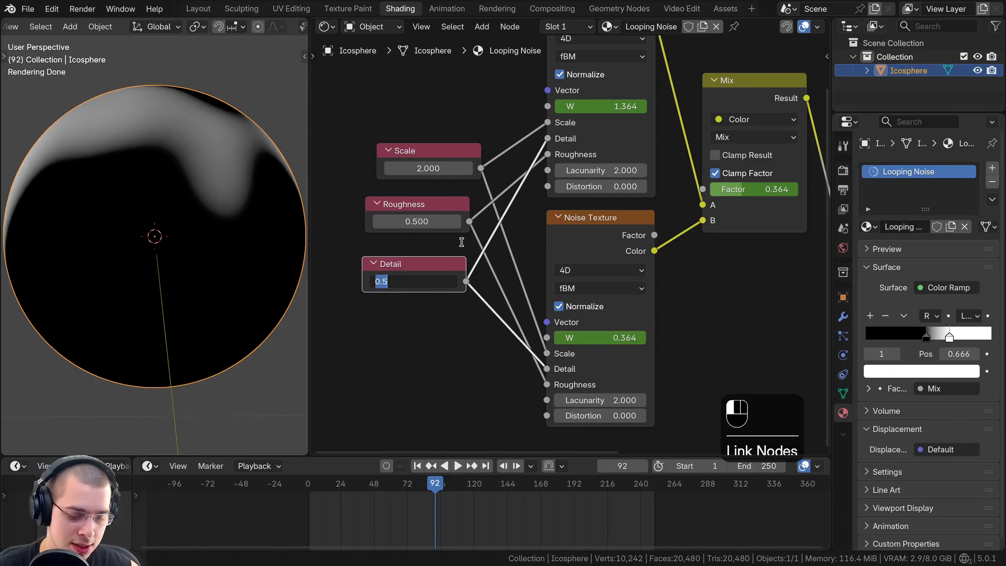
{"action": "key", "text": "BackSpace"}
{"action": "type", "text": "10"}
{"action": "key", "text": "Return"}
Set the shared Detail to 10.600 and the shared Scale to 3.500 while playing the animation to check the loop.
{"action": "key", "text": "space"}
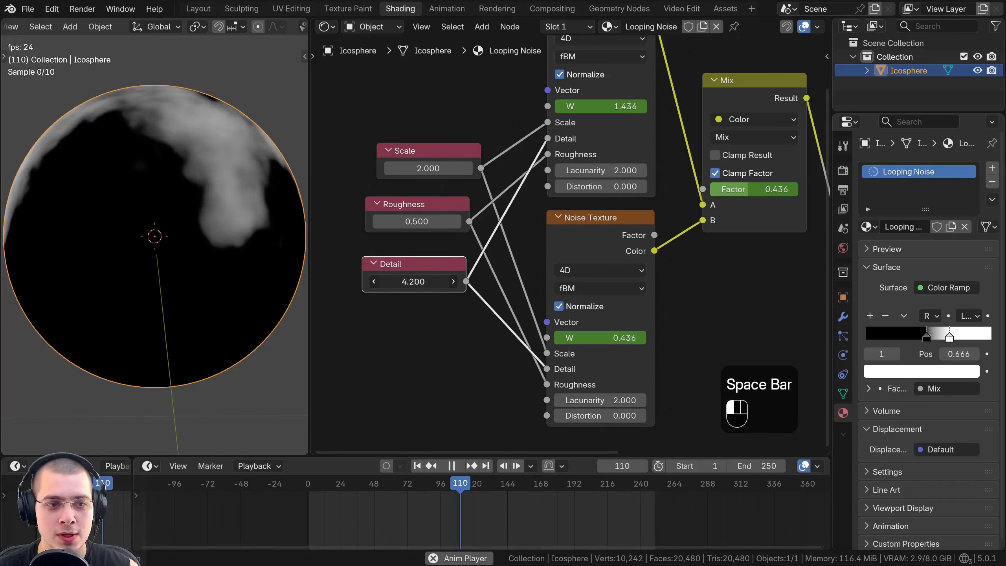
{"action": "left_click_drag", "start_coordinate": [420, 282], "coordinate": [432, 282]}
{"action": "mouse_move", "coordinate": [425, 222]}
{"action": "left_mouse_down"}
{"action": "mouse_move", "coordinate": [456, 222]}
{"action": "mouse_move", "coordinate": [410, 222]}
{"action": "mouse_move", "coordinate": [427, 222]}
{"action": "left_mouse_up"}
{"action": "left_click_drag", "start_coordinate": [428, 171], "coordinate": [488, 171]}
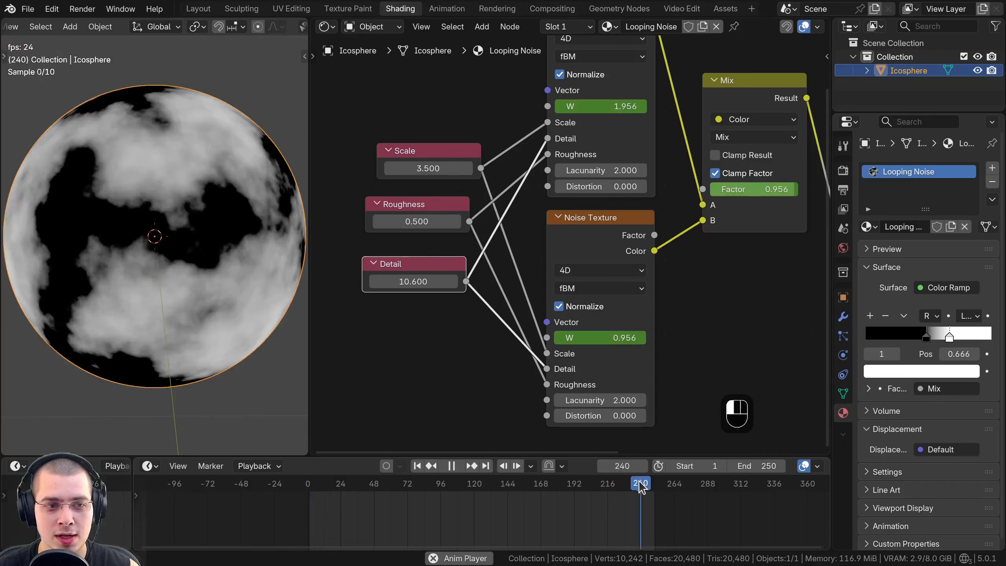
{"action": "left_click", "coordinate": [639, 486]}
{"action": "scroll", "coordinate": [571, 245], "scroll_direction": "down", "scroll_amount": 5}
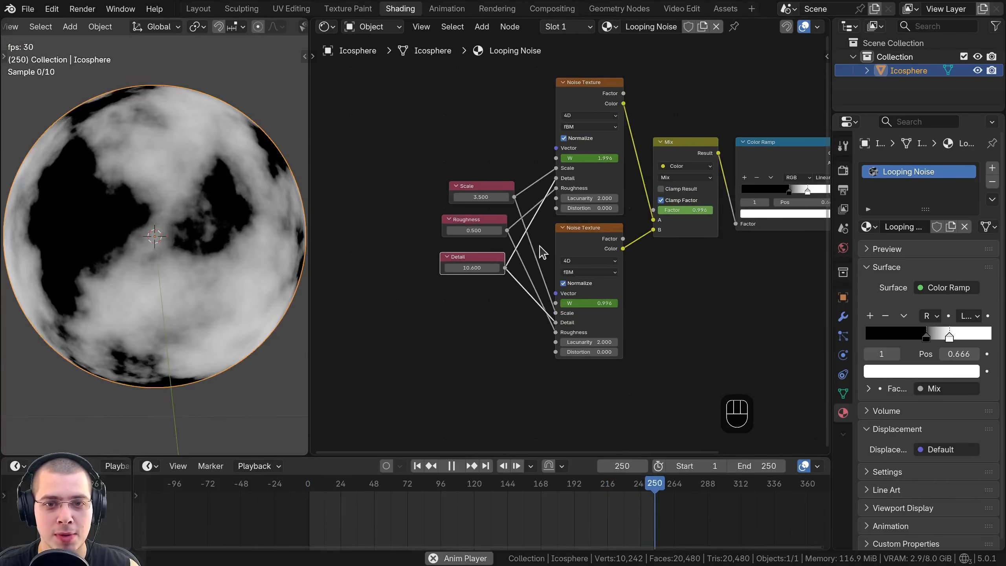
{"action": "left_click_drag", "start_coordinate": [452, 156], "coordinate": [490, 329]}
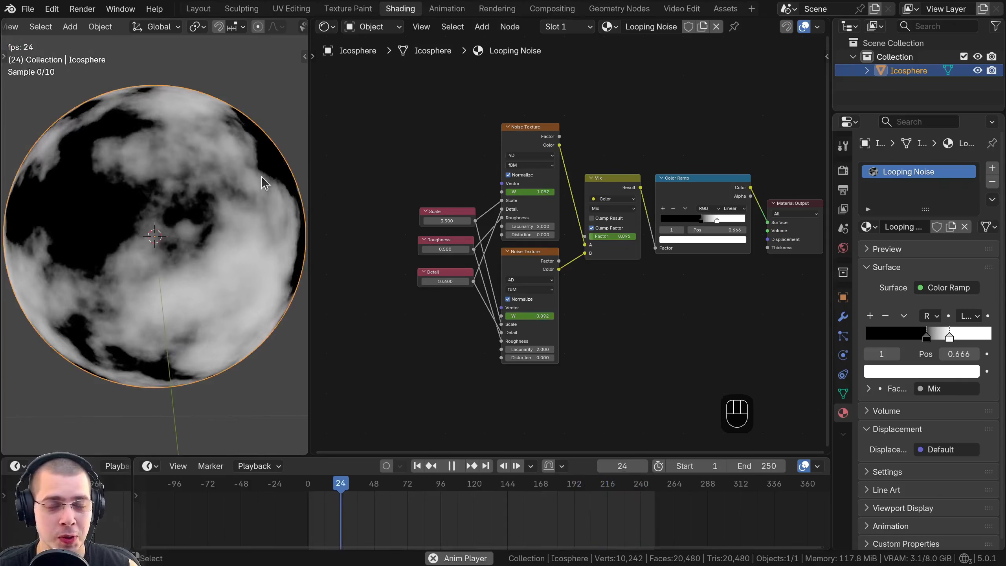
{"action": "middle_click_drag", "start_coordinate": [590, 217], "coordinate": [508, 224]}
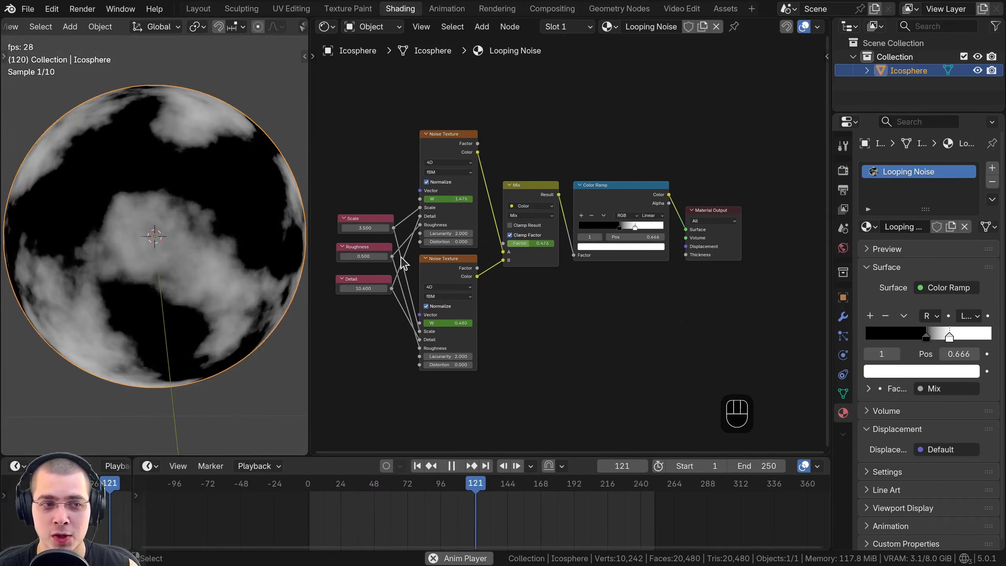
Move the Material Output node farther from the Color Ramp to make room for shader nodes.
{"action": "middle_click_drag", "start_coordinate": [630, 237], "coordinate": [429, 259]}
{"action": "left_click_drag", "start_coordinate": [524, 184], "coordinate": [566, 296]}
{"action": "key", "text": "g"}
{"action": "left_click", "coordinate": [569, 193]}
Add an Emission shader node above the link between the Color Ramp and the Material Output.
{"action": "key", "text": "shift+a"}
{"action": "type", "text": "em"}
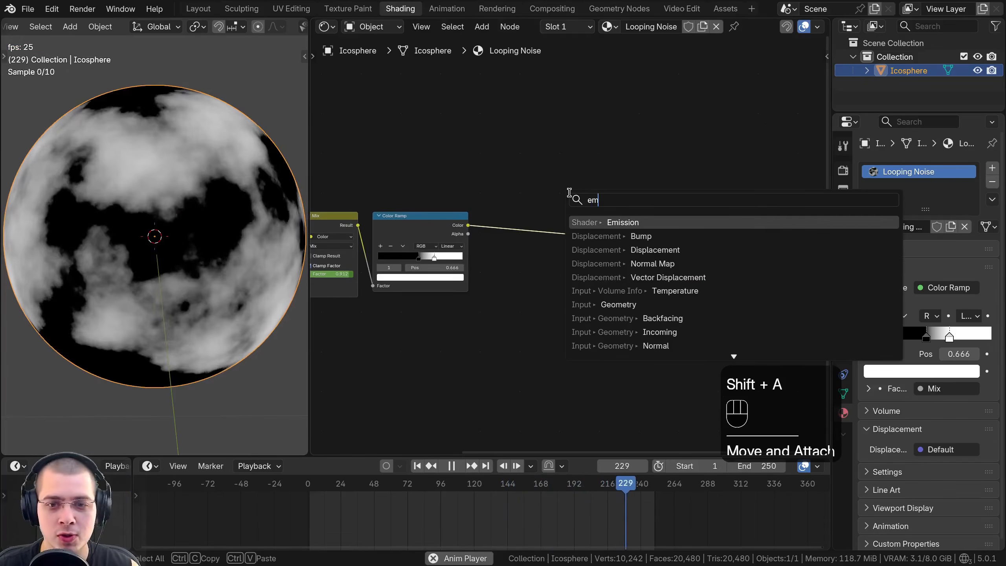
{"action": "key", "text": "Return"}
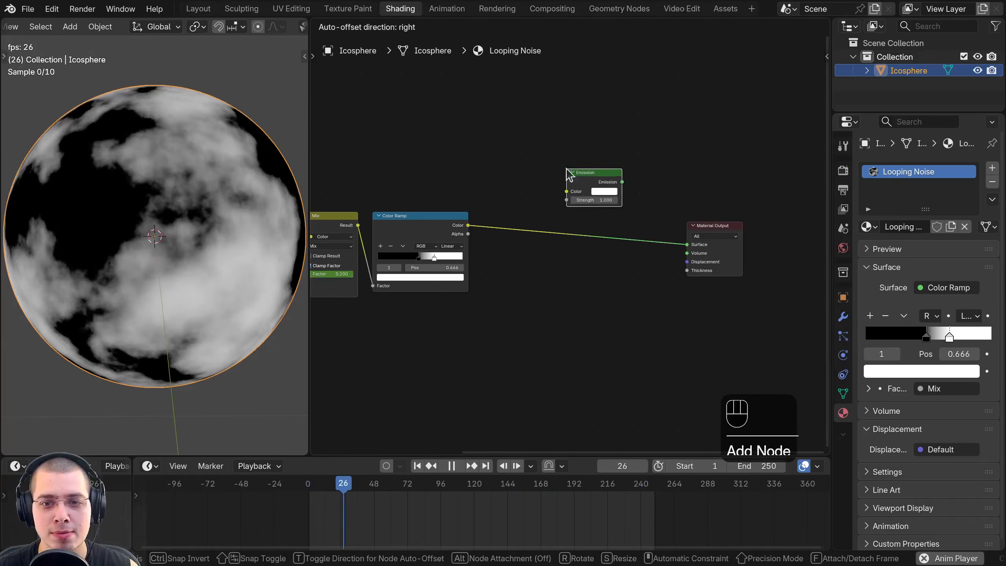
{"action": "scroll", "coordinate": [551, 250], "scroll_direction": "up", "scroll_amount": 1}
Add a Principled BSDF node and position it below the link, beneath the Emission node.
{"action": "key", "text": "shift+a"}
{"action": "type", "text": "pri"}
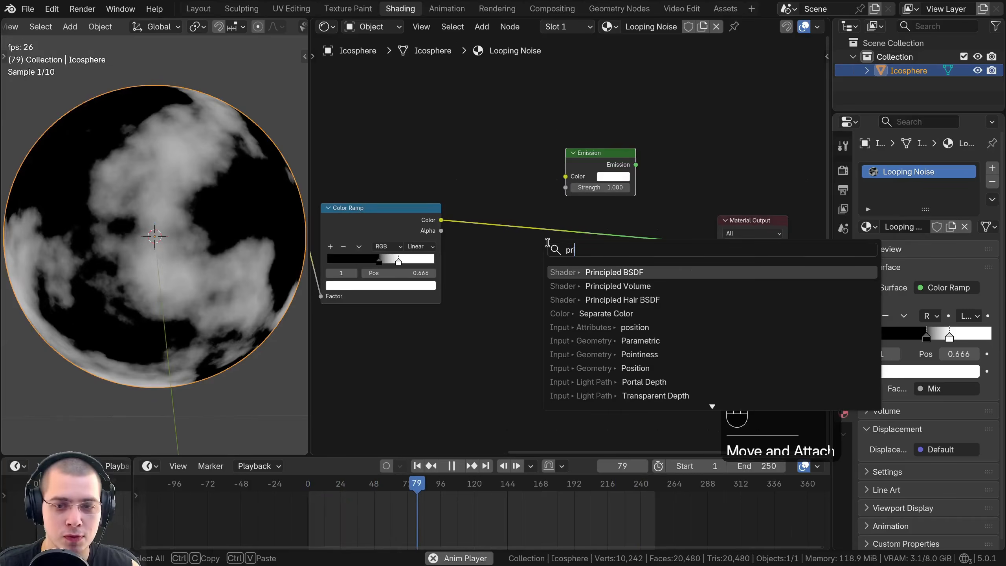
{"action": "key", "text": "Return"}
{"action": "left_click", "coordinate": [580, 332]}
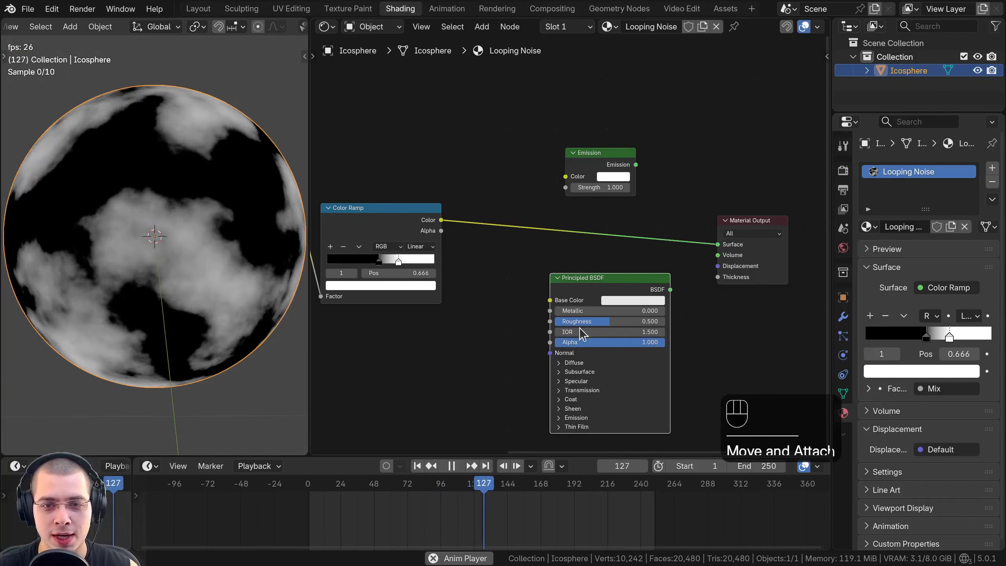
{"action": "middle_click_drag", "start_coordinate": [611, 263], "coordinate": [589, 259]}
{"action": "key", "text": "g"}
{"action": "left_click", "coordinate": [580, 258]}
Add a Mix Shader node and place it near the Material Output.
{"action": "key", "text": "shift+a"}
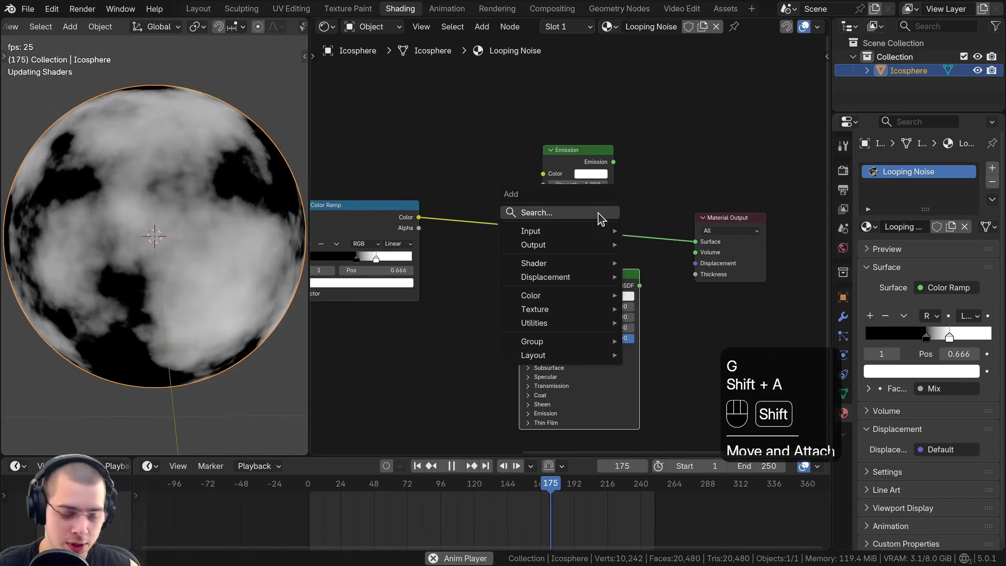
{"action": "type", "text": "mix"}
{"action": "key", "text": "Down"}
{"action": "key", "text": "Down"}
{"action": "key", "text": "Down"}
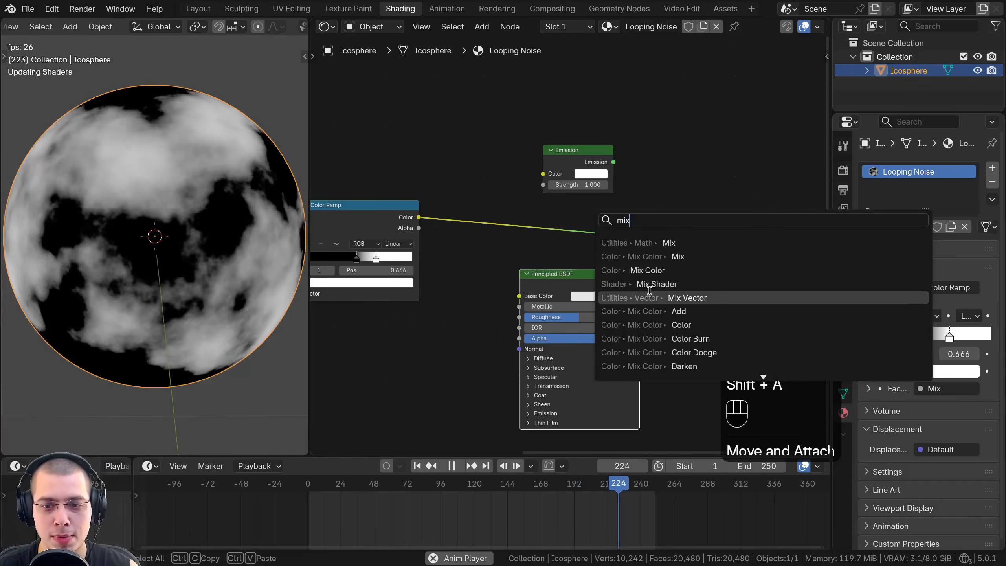
{"action": "key", "text": "Return"}
{"action": "left_click", "coordinate": [682, 156]}
{"action": "scroll", "coordinate": [618, 145], "scroll_direction": "up", "scroll_amount": 2}
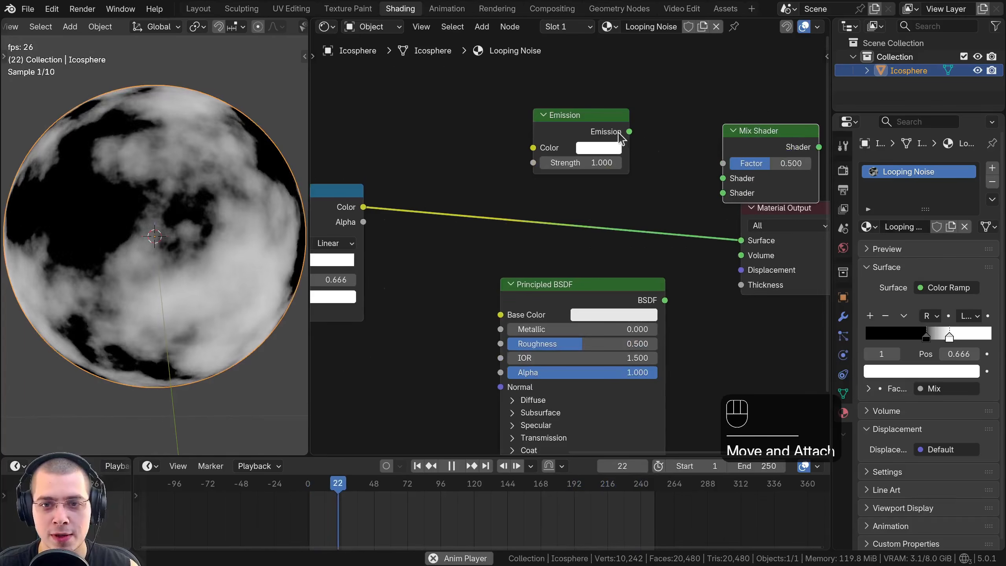
Connect Emission to the Mix Shader's first Shader input and Principled BSDF to its second, and link the Mix Shader to the Material Output.
{"action": "left_click_drag", "start_coordinate": [629, 132], "coordinate": [709, 170]}
{"action": "left_click_drag", "start_coordinate": [622, 300], "coordinate": [601, 293]}
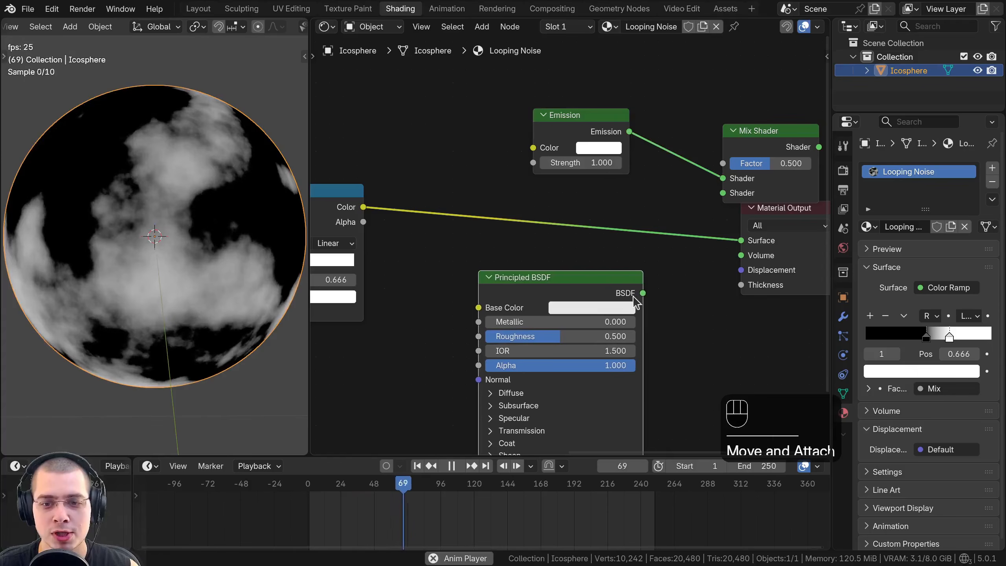
{"action": "left_click_drag", "start_coordinate": [796, 125], "coordinate": [757, 141]}
{"action": "left_click", "coordinate": [739, 153], "text": "ctrl+shift"}
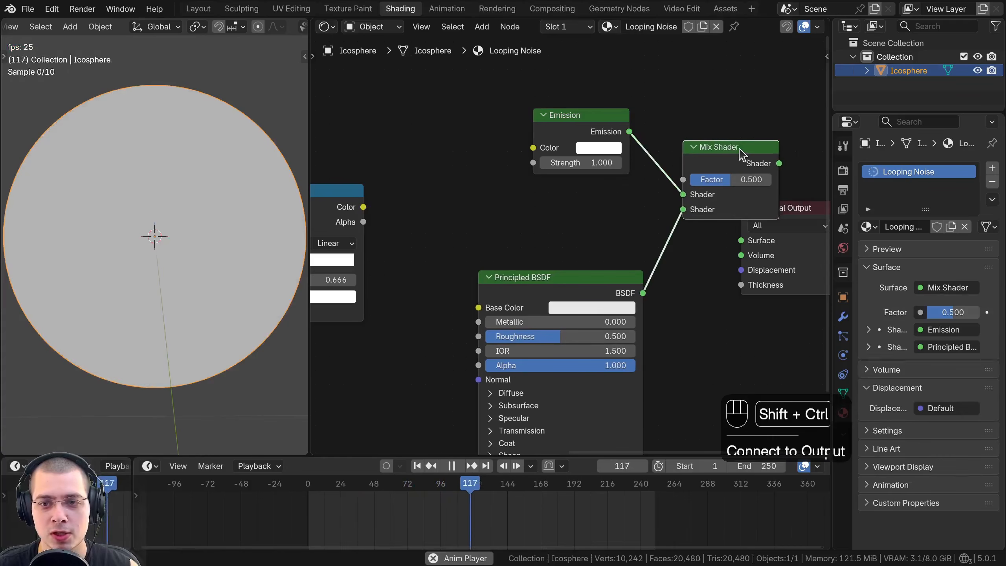
Place the Material Output after the Mix Shader and move both nodes farther away from the Emission and Principled BSDF nodes.
{"action": "middle_click_drag", "start_coordinate": [805, 206], "coordinate": [678, 232]}
{"action": "left_click_drag", "start_coordinate": [678, 233], "coordinate": [742, 182]}
{"action": "key", "text": "b"}
{"action": "left_click_drag", "start_coordinate": [748, 148], "coordinate": [577, 272]}
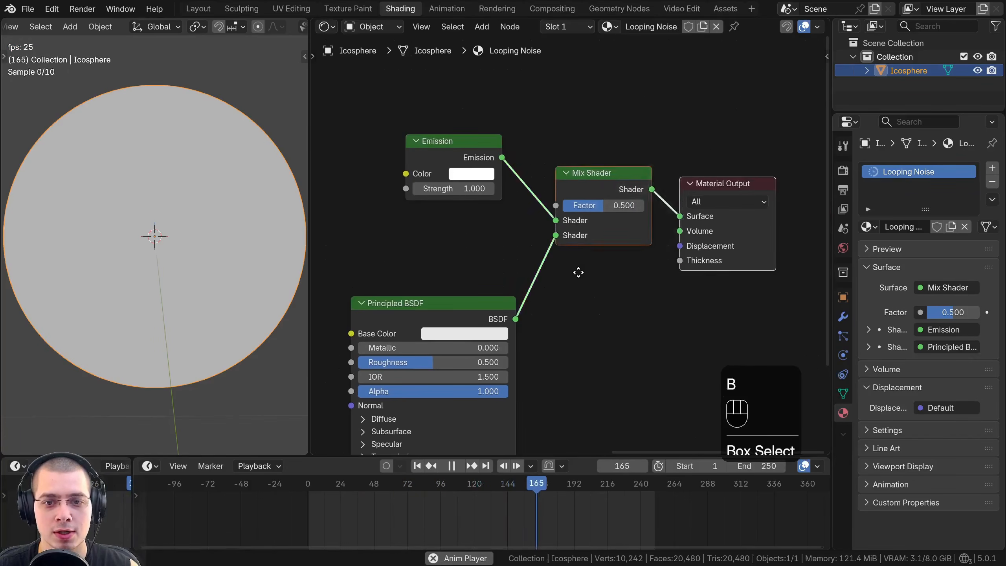
{"action": "key", "text": "g"}
{"action": "left_click", "coordinate": [606, 335]}
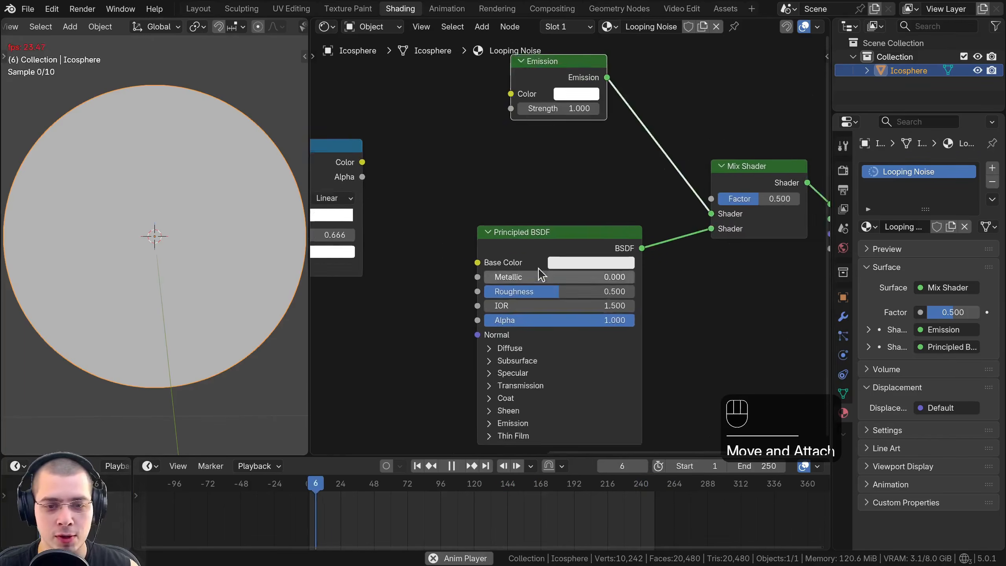
Set the Principled BSDF's Base Color to a dark brown and its Roughness to 0.673.
{"action": "scroll", "coordinate": [554, 267], "scroll_direction": "up", "scroll_amount": 1}
{"action": "left_click", "coordinate": [564, 266]}
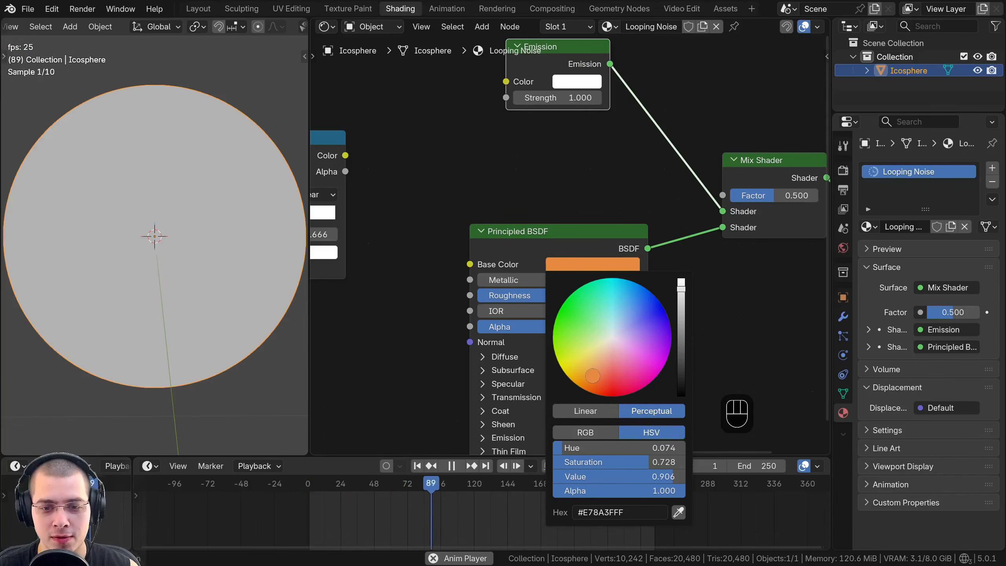
{"action": "scroll", "coordinate": [640, 348], "scroll_direction": "down", "scroll_amount": 8}
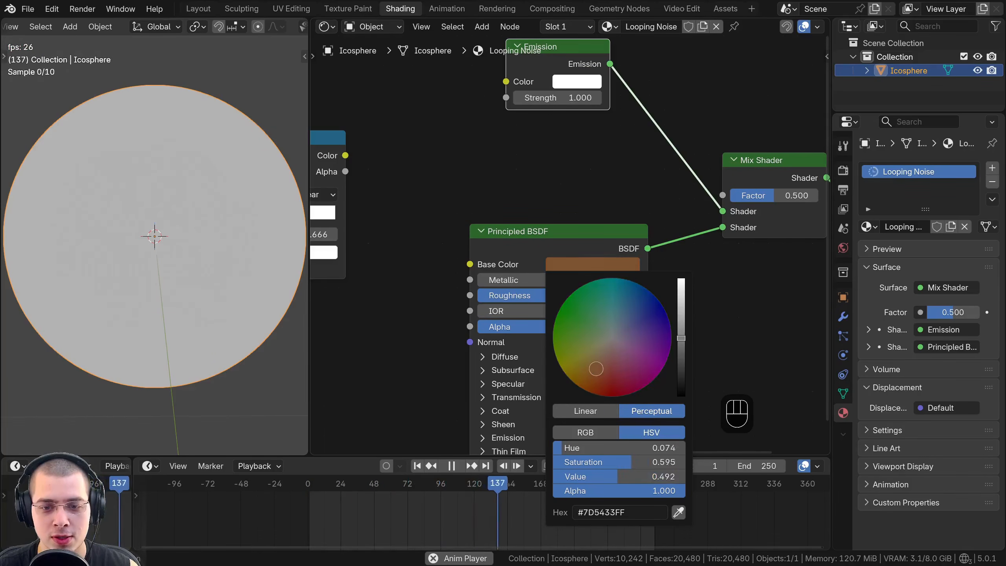
{"action": "scroll", "coordinate": [681, 360], "scroll_direction": "down", "scroll_amount": 3}
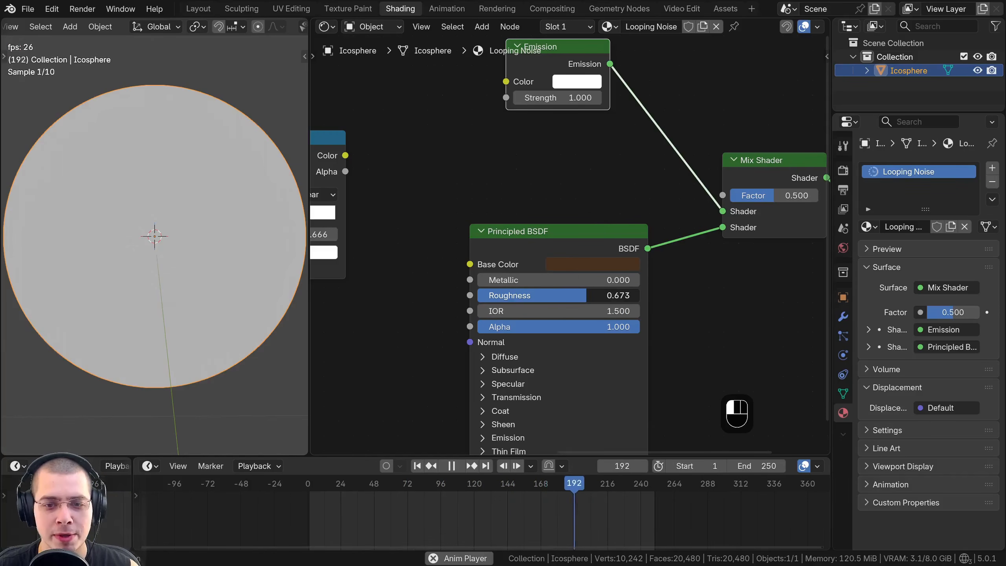
{"action": "left_click_drag", "start_coordinate": [560, 254], "coordinate": [558, 261]}
Raise the Emission node slightly and connect the Mix node's Result to its Color input.
{"action": "middle_click_drag", "start_coordinate": [541, 129], "coordinate": [541, 191]}
{"action": "scroll", "coordinate": [542, 189], "scroll_direction": "down", "scroll_amount": 4}
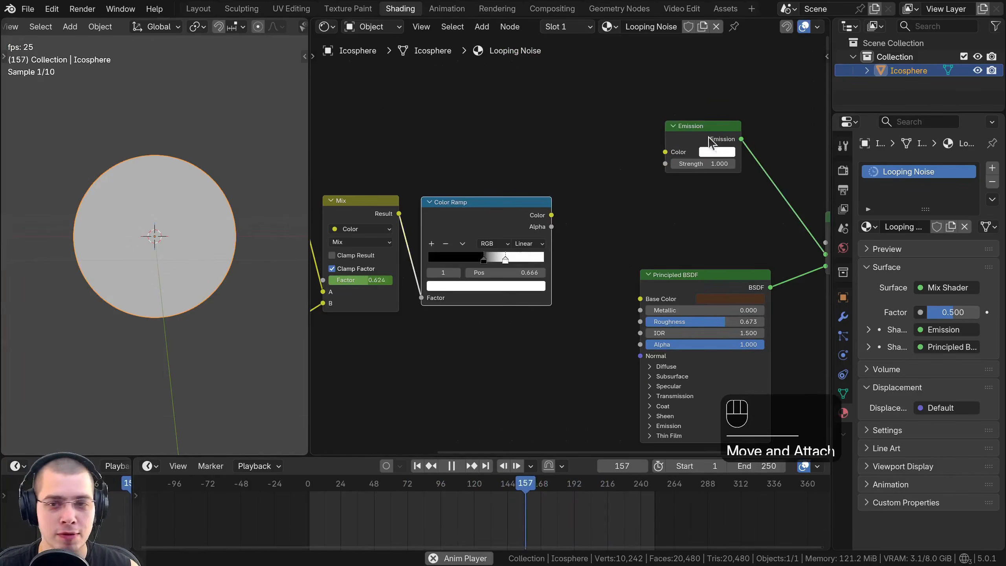
{"action": "left_click_drag", "start_coordinate": [714, 145], "coordinate": [713, 126]}
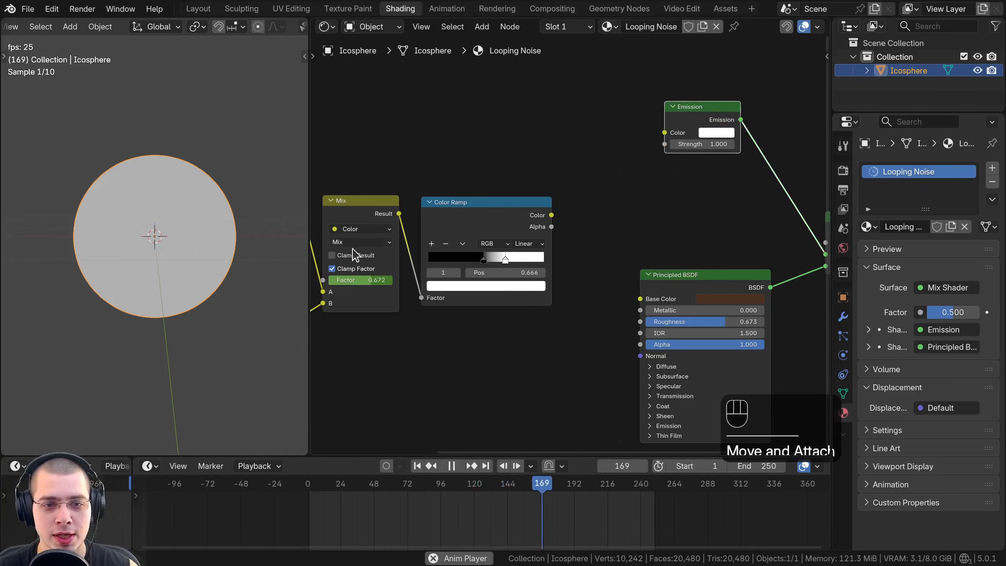
{"action": "middle_click_drag", "start_coordinate": [361, 214], "coordinate": [486, 219]}
{"action": "left_click", "coordinate": [487, 220]}
{"action": "key", "text": "g"}
{"action": "right_click", "coordinate": [570, 196]}
{"action": "middle_click_drag", "start_coordinate": [570, 197], "coordinate": [534, 219]}
{"action": "left_click_drag", "start_coordinate": [580, 252], "coordinate": [591, 259]}
{"action": "left_click_drag", "start_coordinate": [486, 242], "coordinate": [744, 111]}
{"action": "left_click_drag", "start_coordinate": [745, 168], "coordinate": [747, 167]}
{"action": "middle_click_drag", "start_coordinate": [652, 258], "coordinate": [613, 250]}
Duplicate the Color Ramp and insert the copy into the link between the Mix node and the Emission Color.
{"action": "left_click_drag", "start_coordinate": [565, 249], "coordinate": [596, 290]}
{"action": "key", "text": "shift+d"}
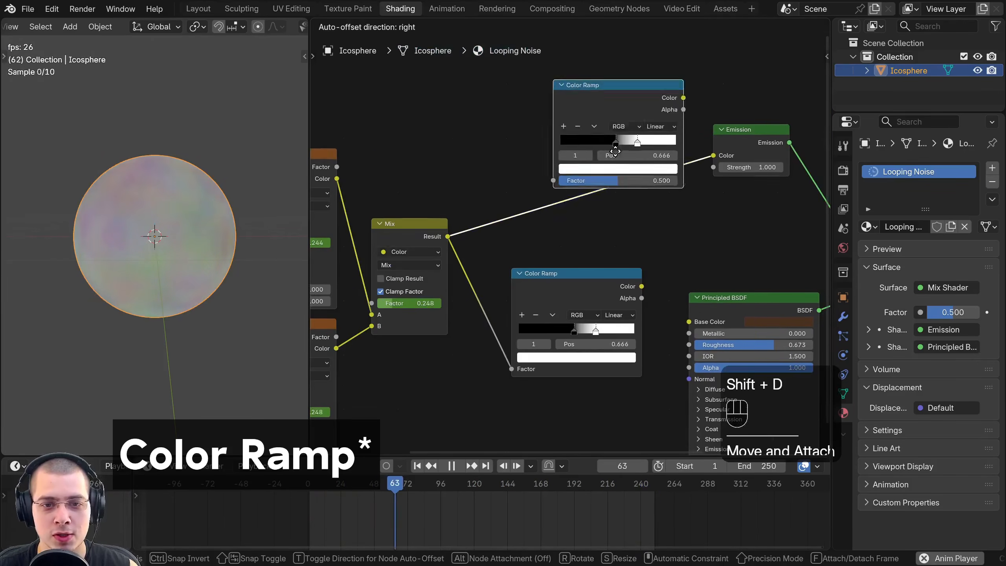
{"action": "left_click", "coordinate": [580, 164]}
Move the black stop of the Emission's Color Ramp to position 0 and recolor it a saturated red-orange.
{"action": "middle_click_drag", "start_coordinate": [553, 170], "coordinate": [491, 194]}
{"action": "scroll", "coordinate": [491, 194], "scroll_direction": "up", "scroll_amount": 2}
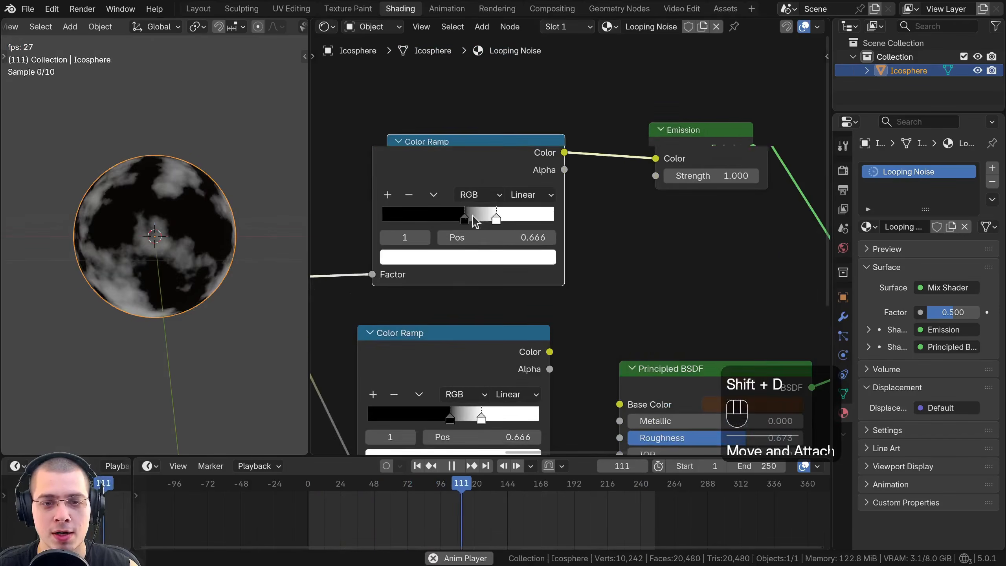
{"action": "left_click_drag", "start_coordinate": [454, 184], "coordinate": [383, 193]}
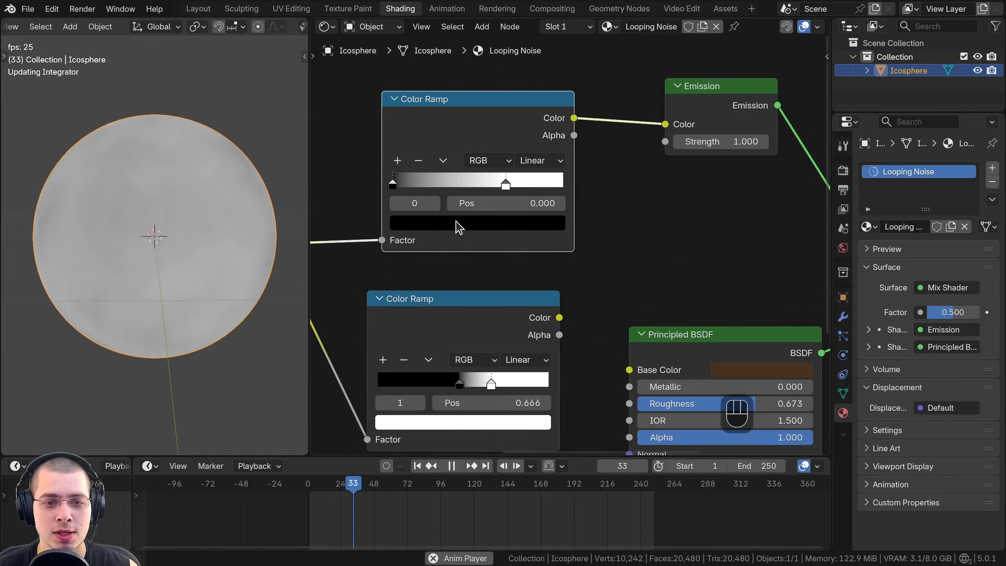
{"action": "left_click", "coordinate": [458, 224]}
{"action": "scroll", "coordinate": [471, 287], "scroll_direction": "up", "scroll_amount": 20}
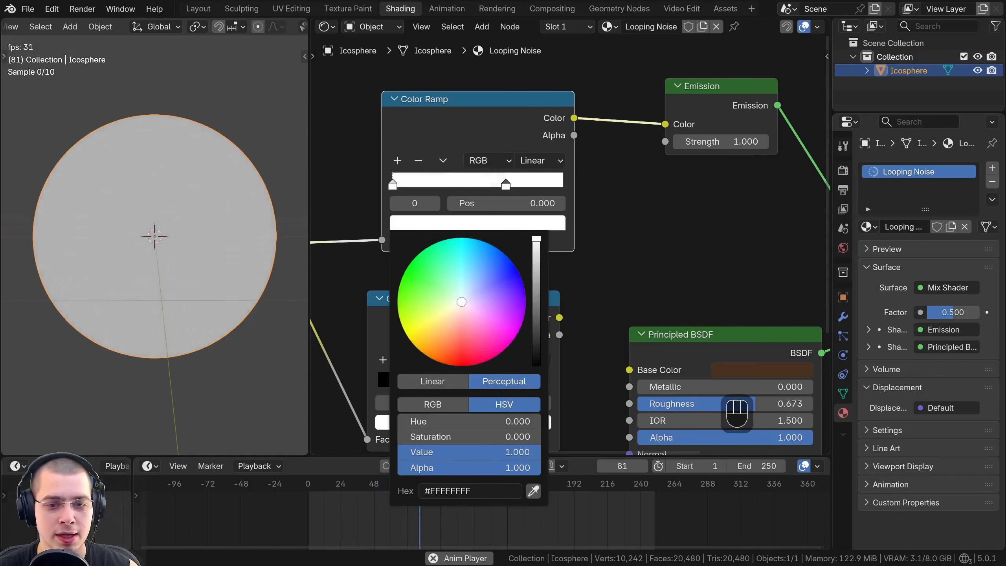
{"action": "left_click", "coordinate": [450, 350]}
Color the Emission Color Ramp's second stop dark red and move its first stop to position 0.221.
{"action": "left_click", "coordinate": [506, 184]}
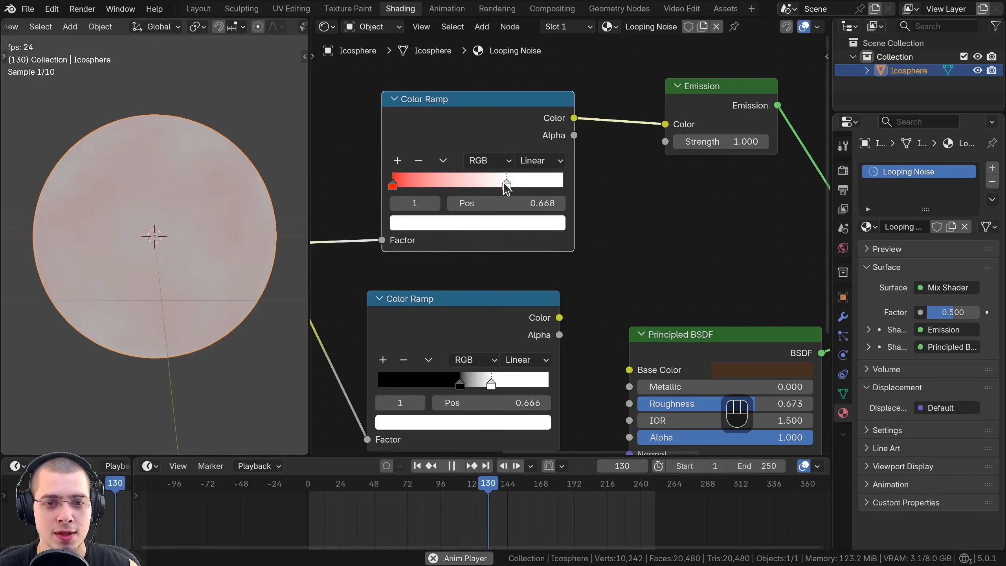
{"action": "left_click", "coordinate": [493, 225]}
{"action": "left_click_drag", "start_coordinate": [450, 345], "coordinate": [456, 366]}
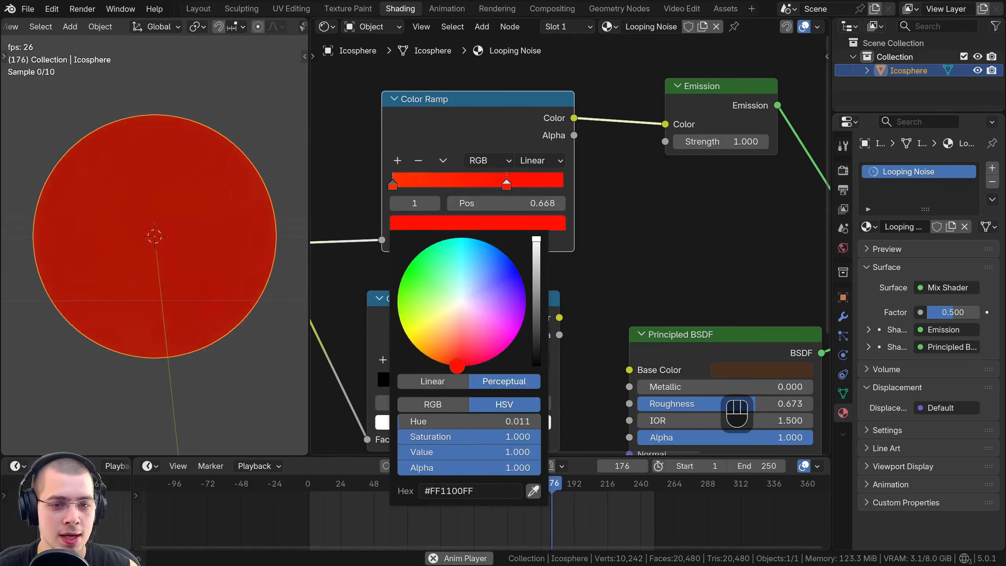
{"action": "scroll", "coordinate": [460, 365], "scroll_direction": "down", "scroll_amount": 9}
{"action": "left_click_drag", "start_coordinate": [393, 183], "coordinate": [445, 179]}
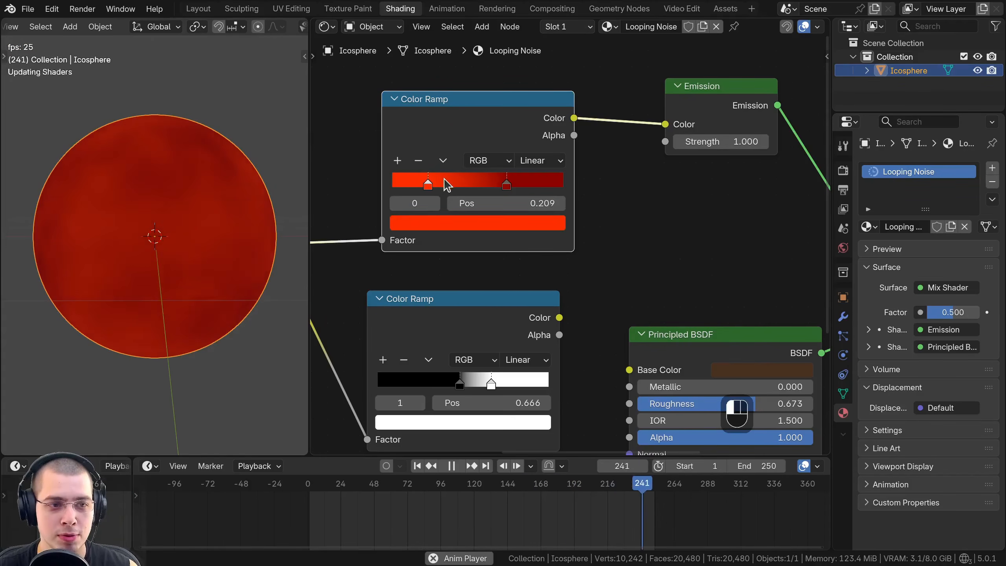
Set the Emission node's Strength to 30.
{"action": "scroll", "coordinate": [439, 180], "scroll_direction": "down", "scroll_amount": 3}
{"action": "middle_click_drag", "start_coordinate": [687, 127], "coordinate": [621, 127]}
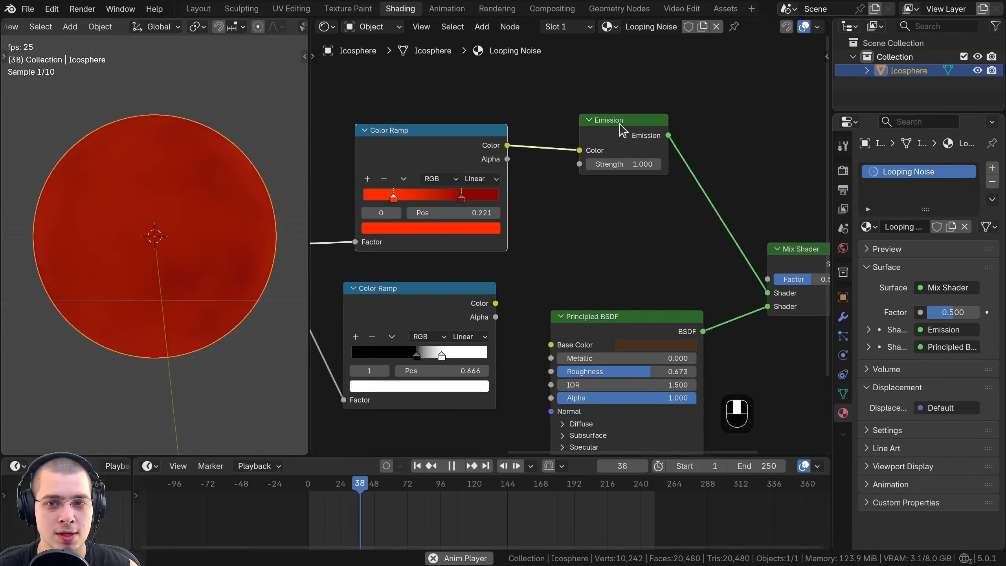
{"action": "left_click_drag", "start_coordinate": [622, 126], "coordinate": [620, 124]}
{"action": "scroll", "coordinate": [616, 209], "scroll_direction": "up", "scroll_amount": 3}
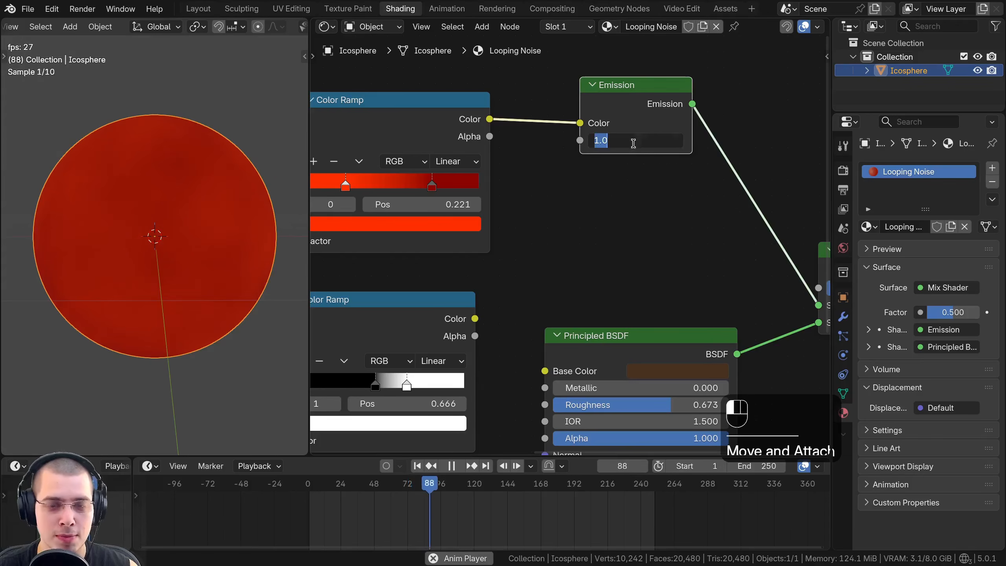
{"action": "key", "text": "Return"}
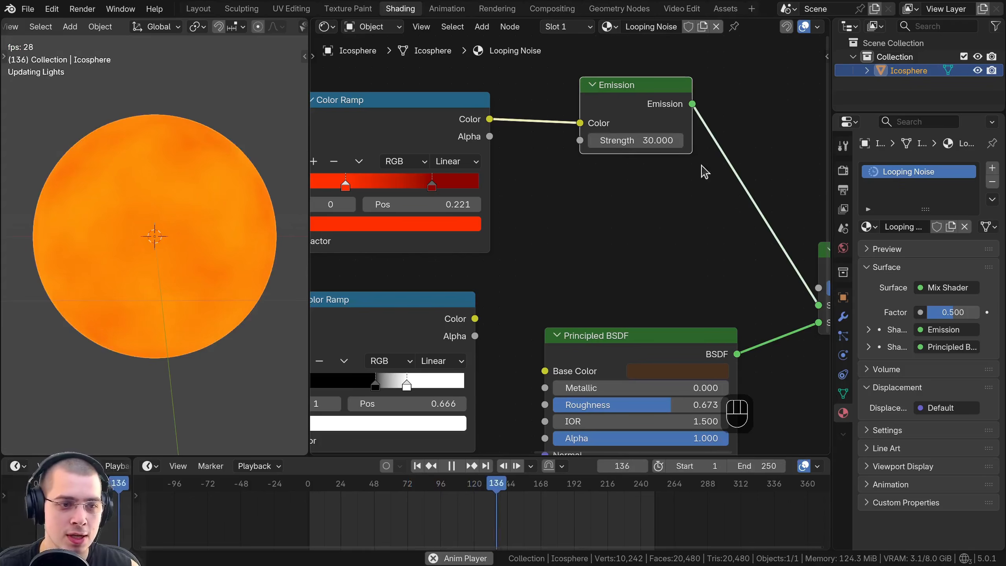
Lower the Principled BSDF to make room for the black-and-white Color Ramp, and connect that ramp's Color to the Mix Shader's Factor.
{"action": "scroll", "coordinate": [804, 265], "scroll_direction": "down", "scroll_amount": 3}
{"action": "middle_click_drag", "start_coordinate": [803, 265], "coordinate": [657, 243]}
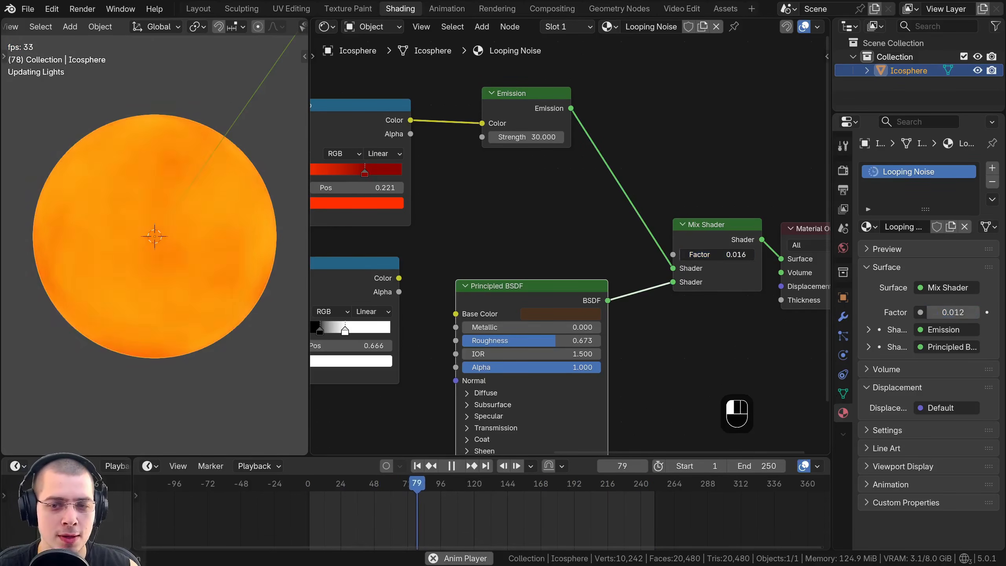
{"action": "scroll", "coordinate": [455, 269], "scroll_direction": "down", "scroll_amount": 2}
{"action": "middle_click_drag", "start_coordinate": [455, 269], "coordinate": [484, 257]}
{"action": "left_click_drag", "start_coordinate": [467, 252], "coordinate": [468, 244]}
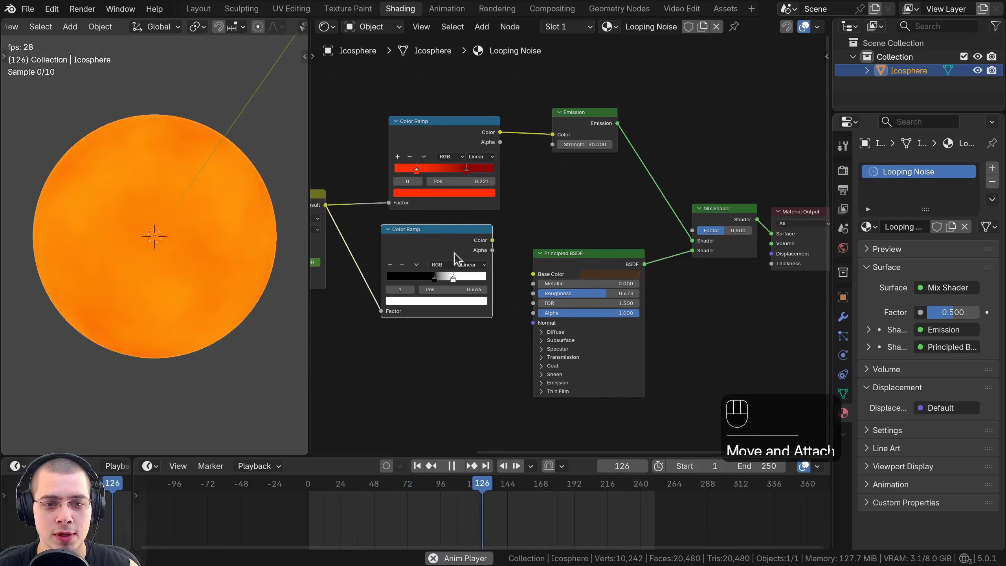
{"action": "left_click_drag", "start_coordinate": [571, 256], "coordinate": [571, 313]}
{"action": "left_click", "coordinate": [444, 242]}
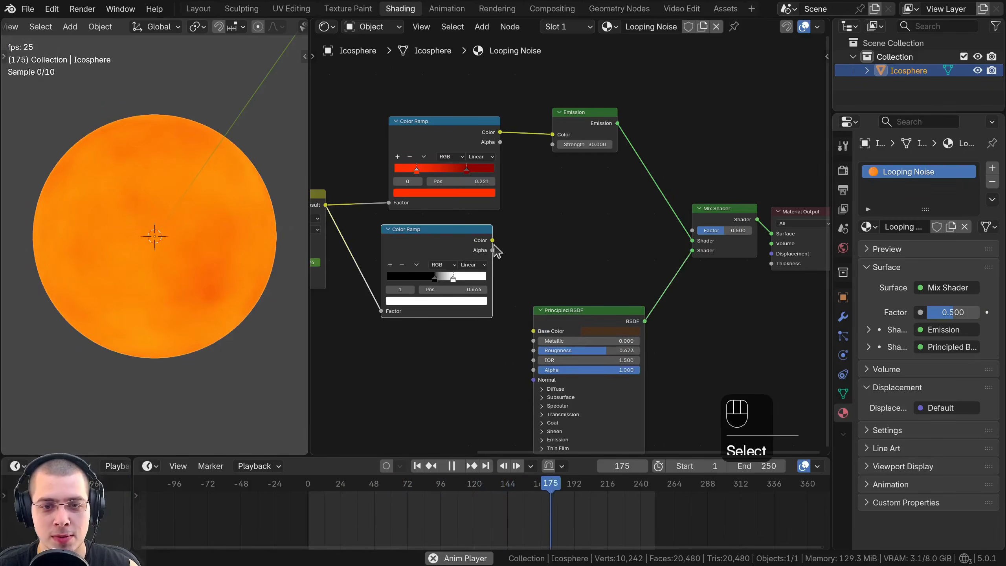
{"action": "left_click_drag", "start_coordinate": [694, 234], "coordinate": [693, 231]}
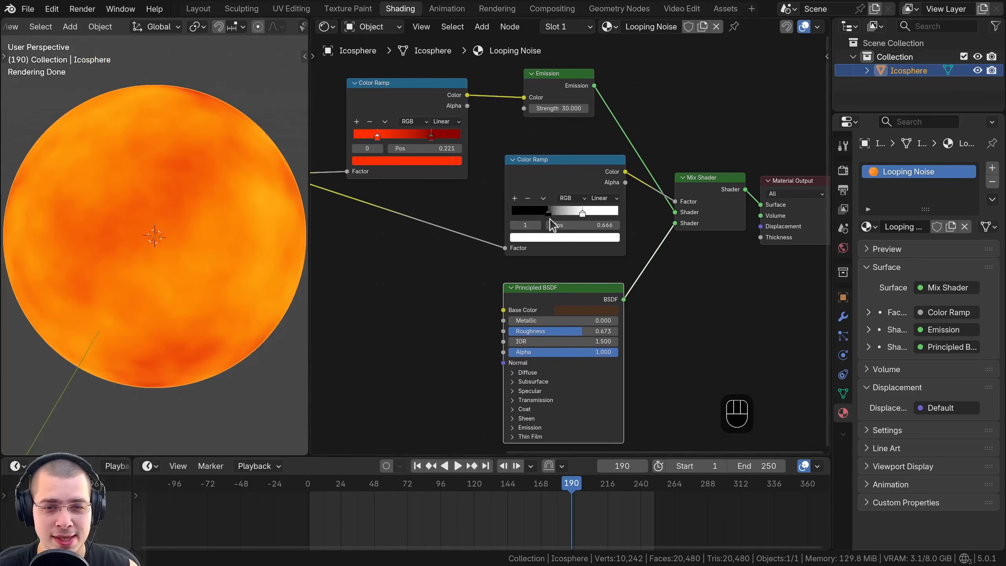
Move the black stop of the Mix Shader's Color Ramp to 0.279 and shift its white stop toward the black one.
{"action": "scroll", "coordinate": [552, 225], "scroll_direction": "up", "scroll_amount": 1}
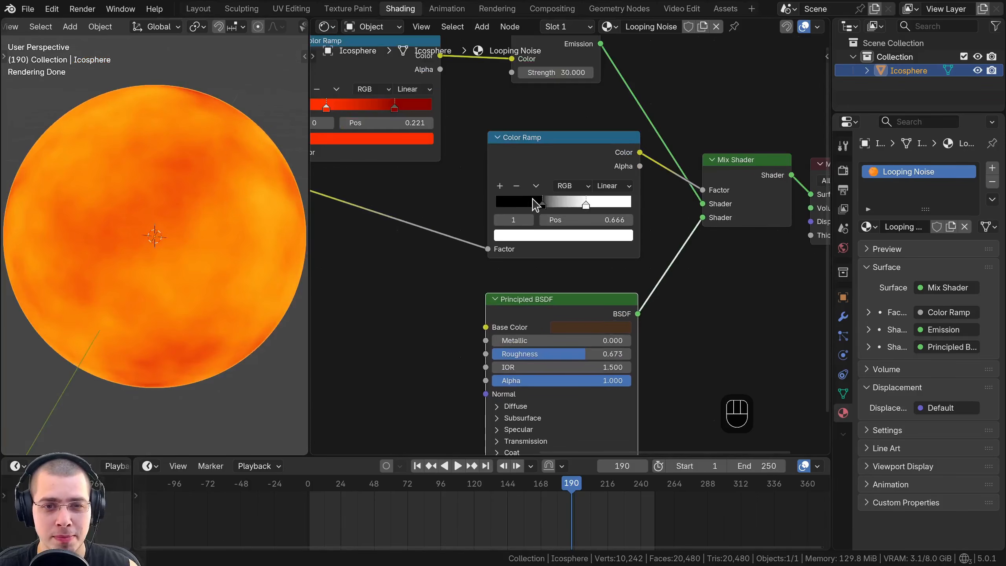
{"action": "left_click_drag", "start_coordinate": [569, 210], "coordinate": [534, 209]}
{"action": "scroll", "coordinate": [153, 232], "scroll_direction": "up", "scroll_amount": 1}
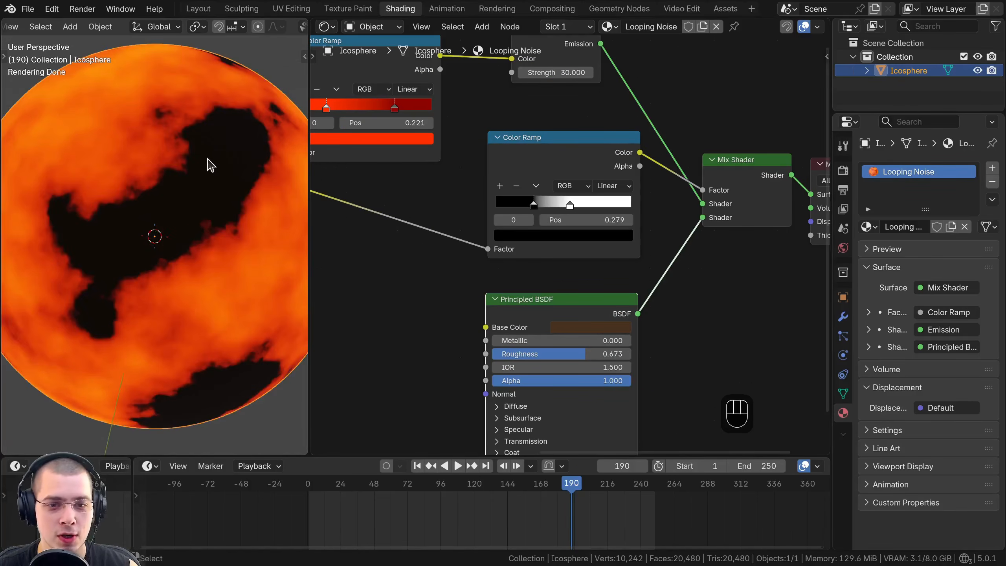
Tidy the node layout by moving the Principled BSDF up beneath the black-and-white Color Ramp and nudging the Emission node.
{"action": "left_click_drag", "start_coordinate": [532, 296], "coordinate": [533, 277]}
{"action": "scroll", "coordinate": [530, 260], "scroll_direction": "down", "scroll_amount": 1}
{"action": "middle_click_drag", "start_coordinate": [527, 250], "coordinate": [527, 333]}
{"action": "middle_click_drag", "start_coordinate": [153, 157], "coordinate": [164, 158]}
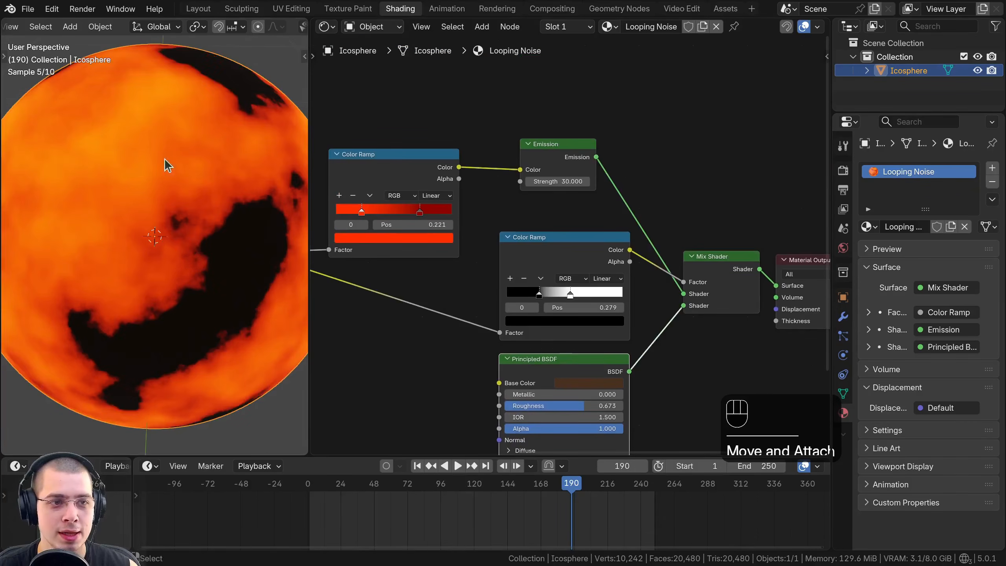
{"action": "left_click_drag", "start_coordinate": [568, 158], "coordinate": [572, 161]}
{"action": "scroll", "coordinate": [151, 175], "scroll_direction": "down", "scroll_amount": 2}
Play the animation while moving the Mix Shader ramp's black stop slightly lower and its white stop to 0.633, and stop playback.
{"action": "key", "text": "space"}
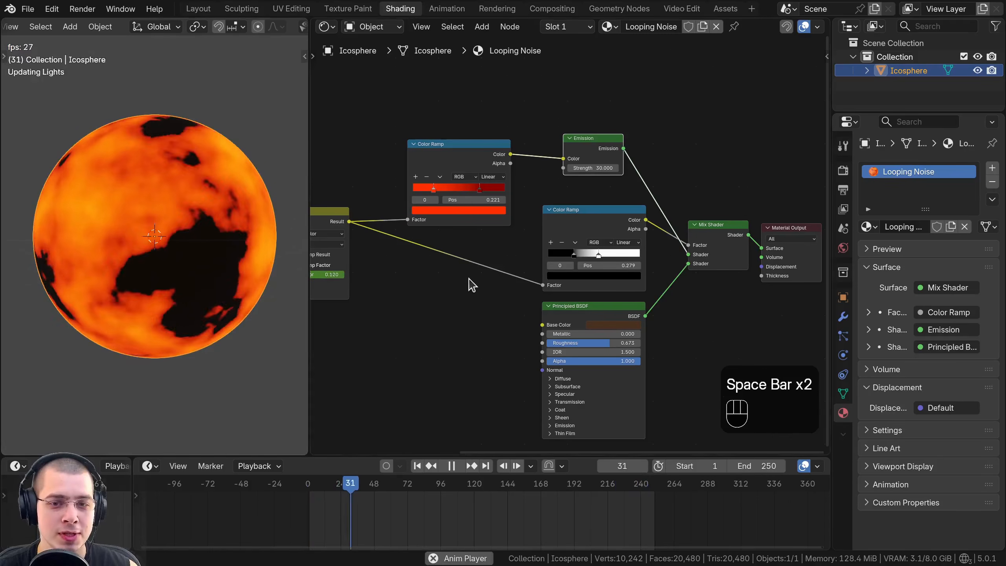
{"action": "scroll", "coordinate": [558, 274], "scroll_direction": "up", "scroll_amount": 5}
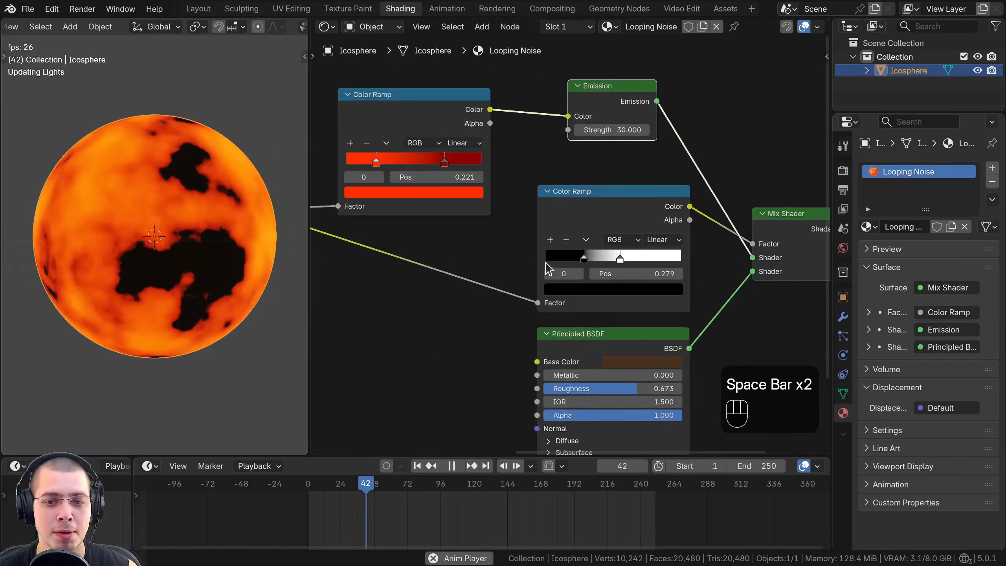
{"action": "left_click_drag", "start_coordinate": [581, 262], "coordinate": [636, 263]}
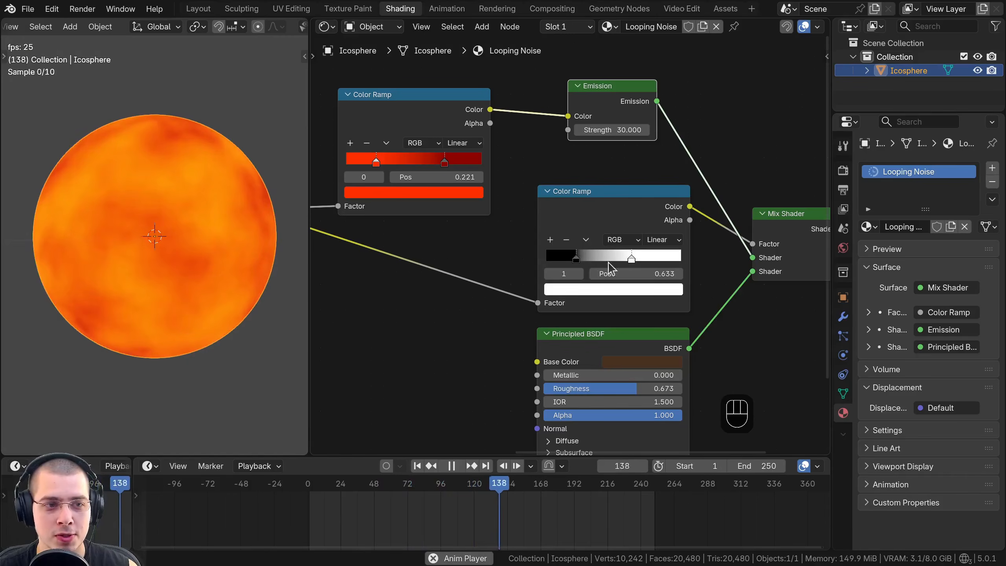
{"action": "key", "text": "space"}
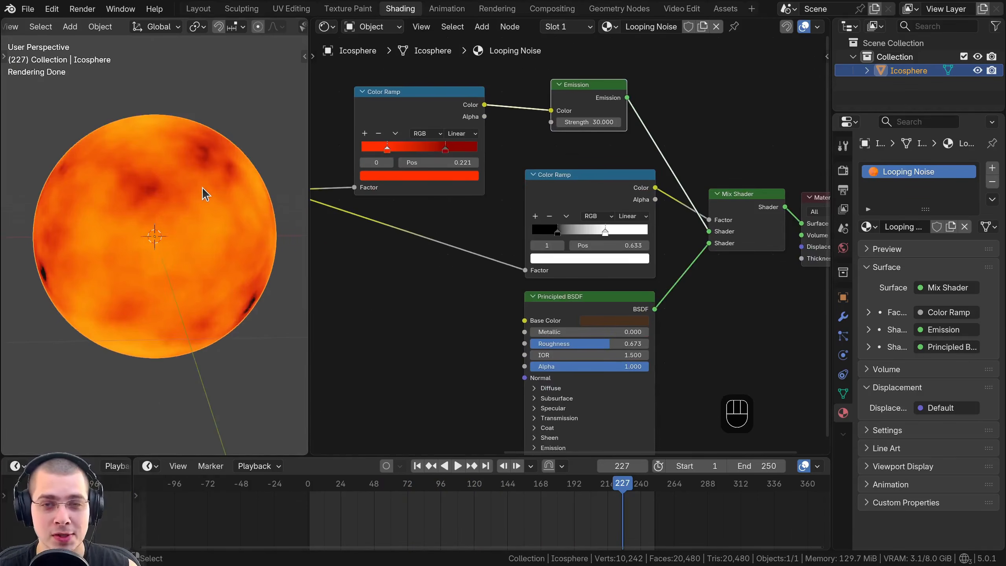
Add a Displacement node below the Mix Shader and connect it to the Material Output's Displacement input.
{"action": "middle_click_drag", "start_coordinate": [654, 255], "coordinate": [570, 207]}
{"action": "key", "text": "shift+a"}
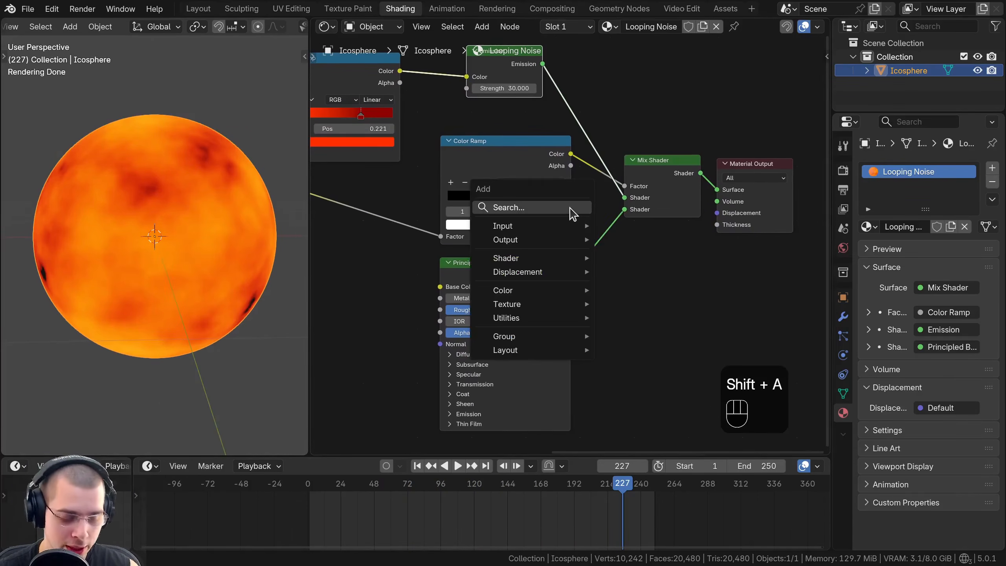
{"action": "type", "text": "dis"}
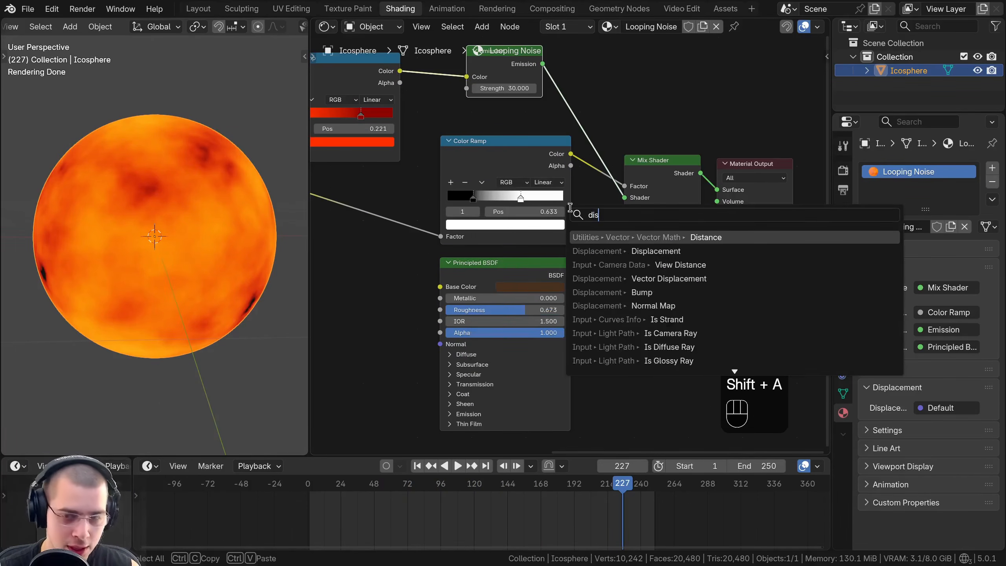
{"action": "left_click", "coordinate": [634, 251]}
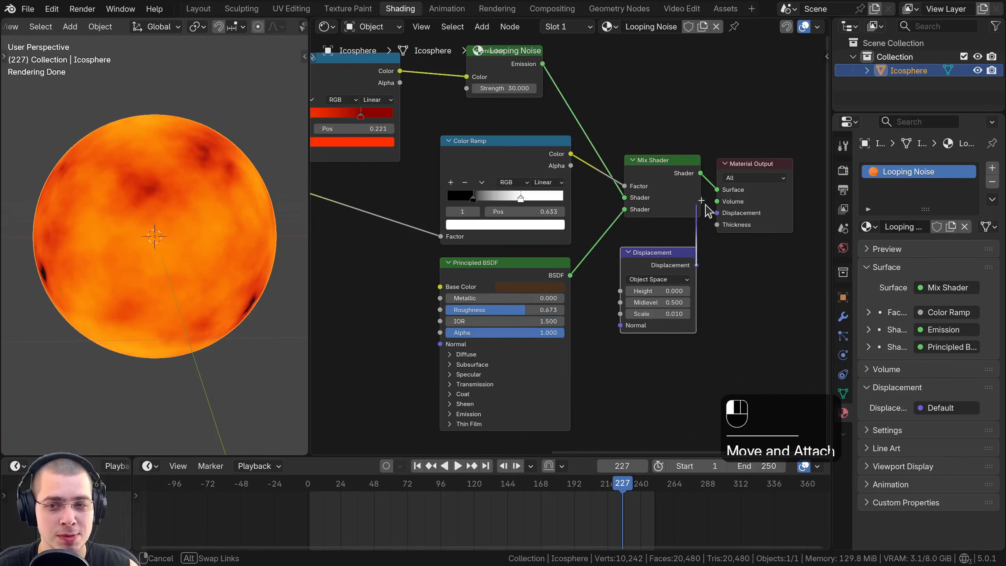
{"action": "left_click_drag", "start_coordinate": [716, 215], "coordinate": [716, 215]}
{"action": "left_click_drag", "start_coordinate": [657, 266], "coordinate": [659, 252]}
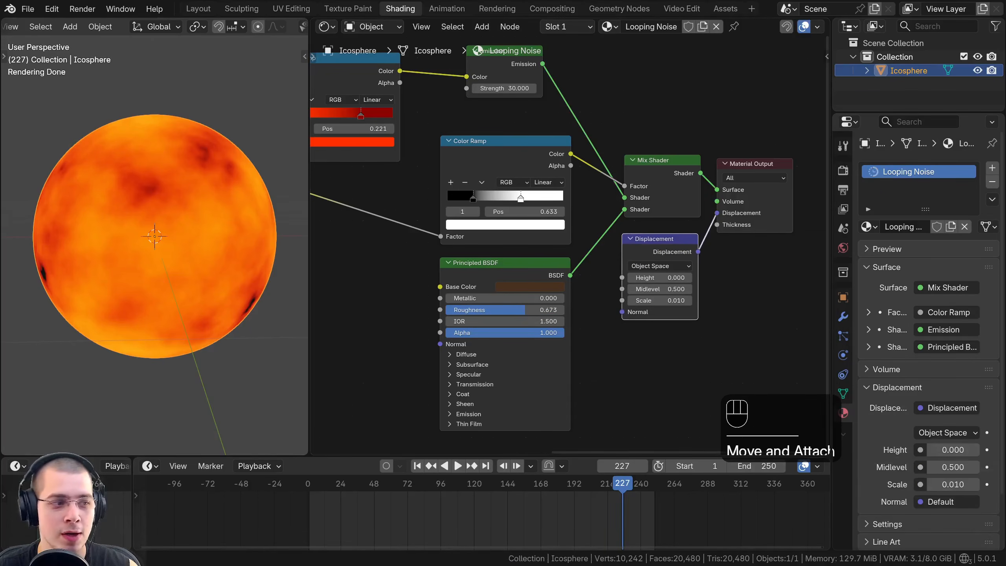
Connect the Mix node's Result to the Displacement node's Height input.
{"action": "middle_click_drag", "start_coordinate": [554, 206], "coordinate": [750, 188]}
{"action": "scroll", "coordinate": [751, 188], "scroll_direction": "down", "scroll_amount": 3}
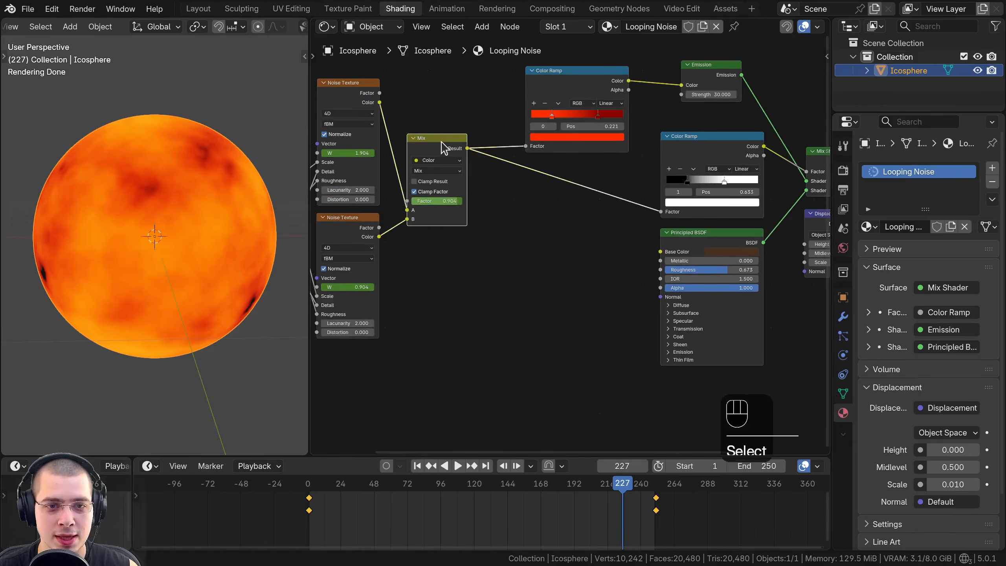
{"action": "middle_click_drag", "start_coordinate": [442, 142], "coordinate": [353, 170]}
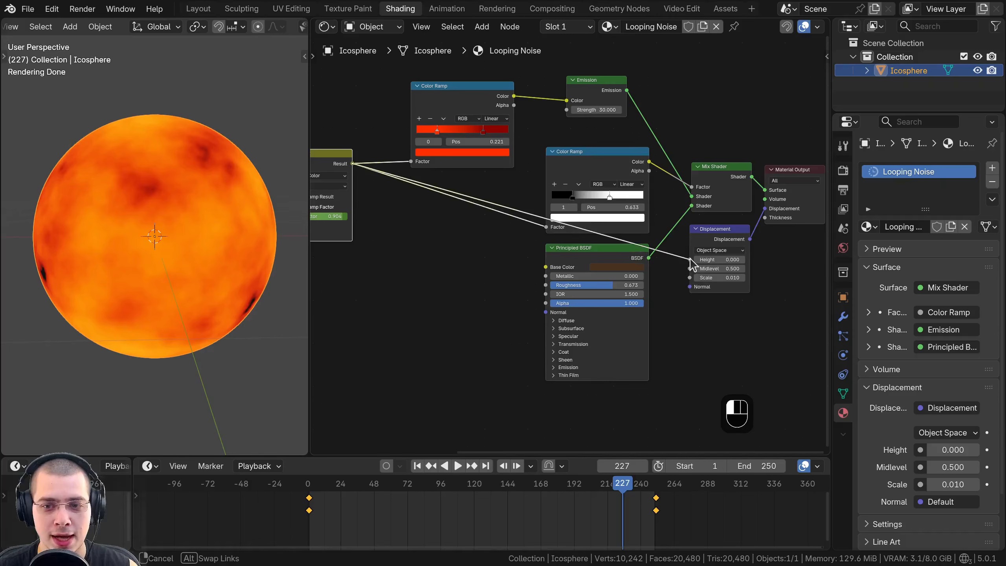
{"action": "left_click_drag", "start_coordinate": [690, 258], "coordinate": [691, 258]}
Set the Looping Noise material's surface displacement method to Displacement and Bump in the material settings.
{"action": "middle_click_drag", "start_coordinate": [711, 255], "coordinate": [623, 267]}
{"action": "left_click_drag", "start_coordinate": [832, 152], "coordinate": [780, 151]}
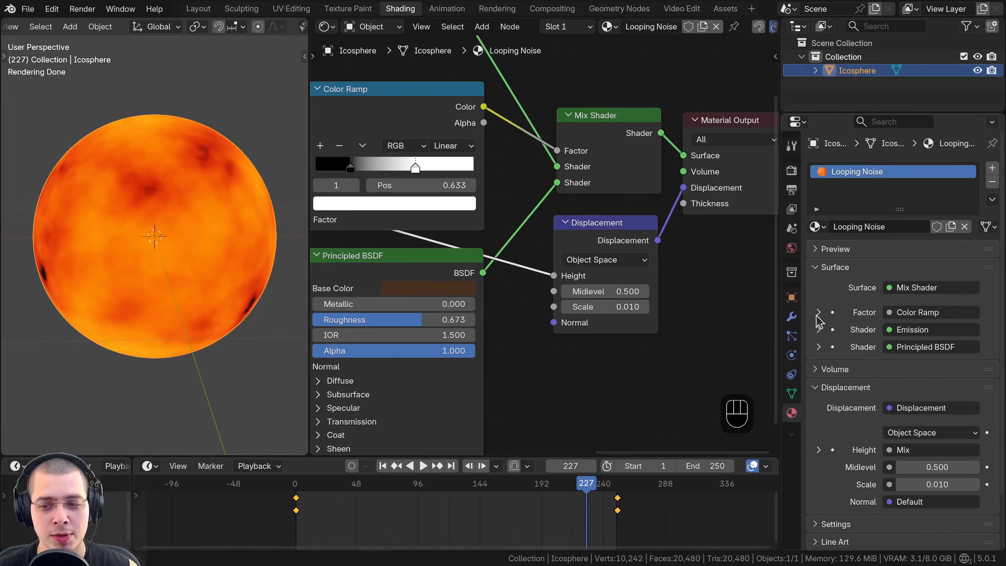
{"action": "scroll", "coordinate": [858, 282], "scroll_direction": "down", "scroll_amount": 2}
{"action": "left_click_drag", "start_coordinate": [833, 240], "coordinate": [834, 340]}
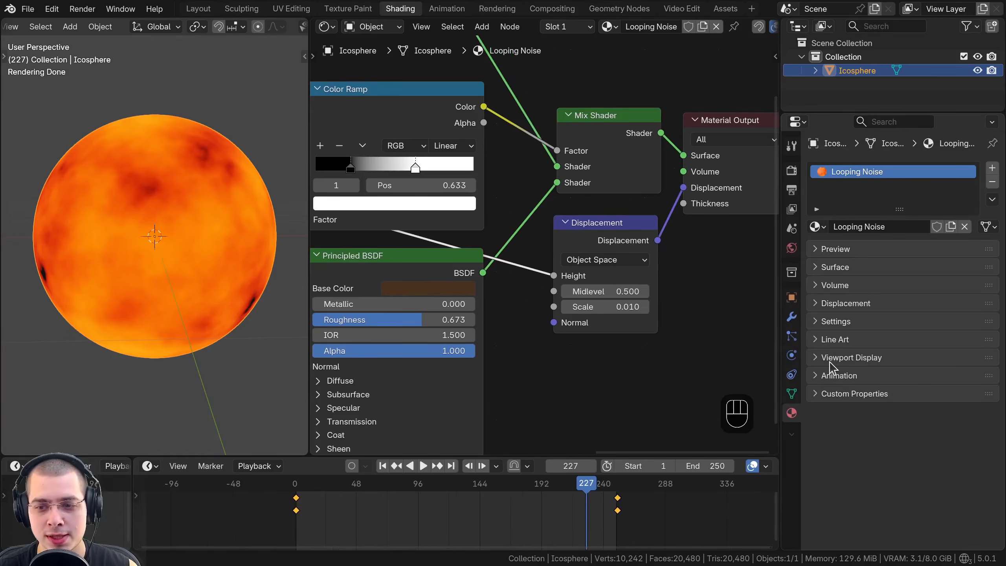
{"action": "left_click", "coordinate": [818, 322]}
{"action": "scroll", "coordinate": [825, 348], "scroll_direction": "down", "scroll_amount": 1}
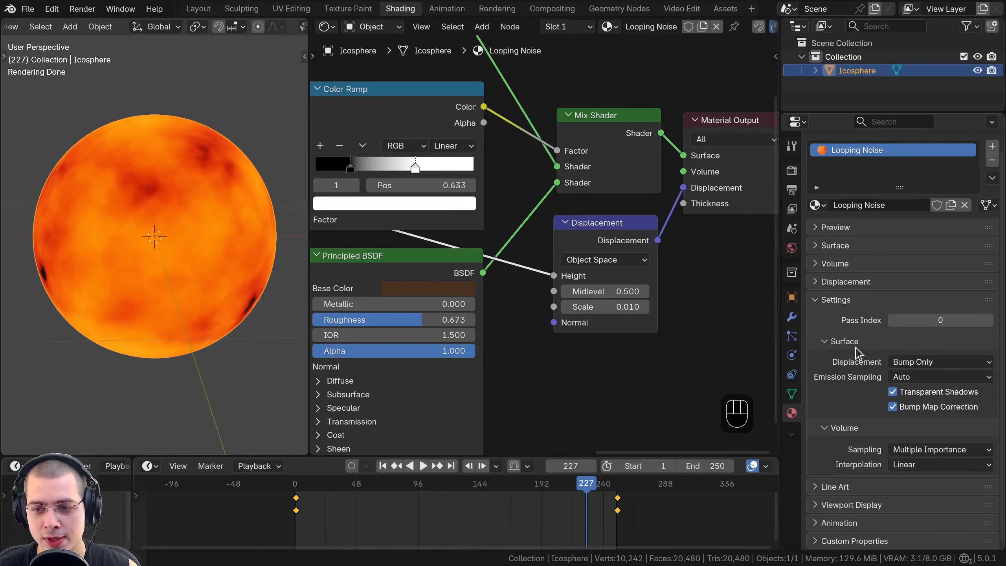
{"action": "left_click", "coordinate": [906, 363]}
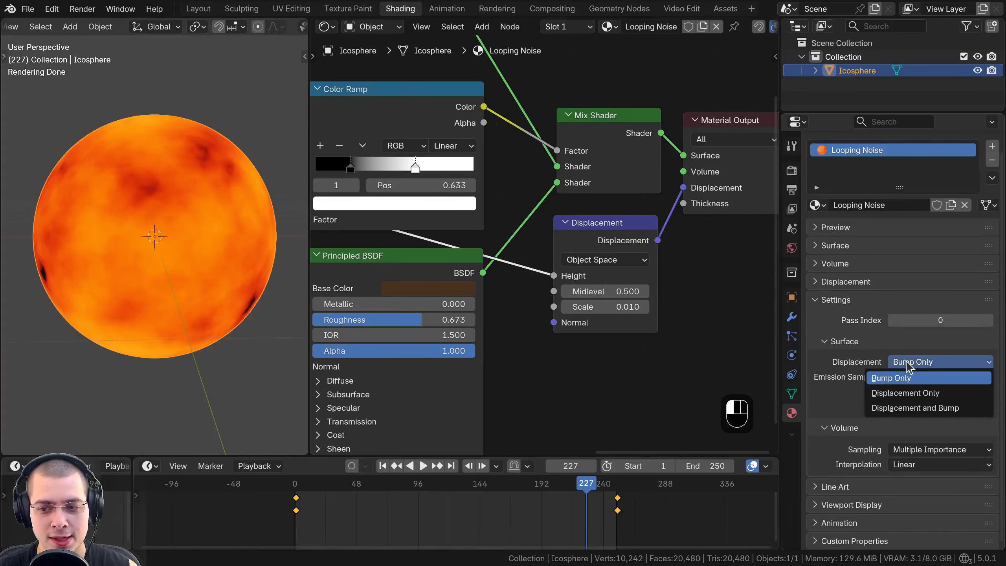
{"action": "left_click", "coordinate": [920, 409]}
{"action": "scroll", "coordinate": [562, 366], "scroll_direction": "up", "scroll_amount": 1}
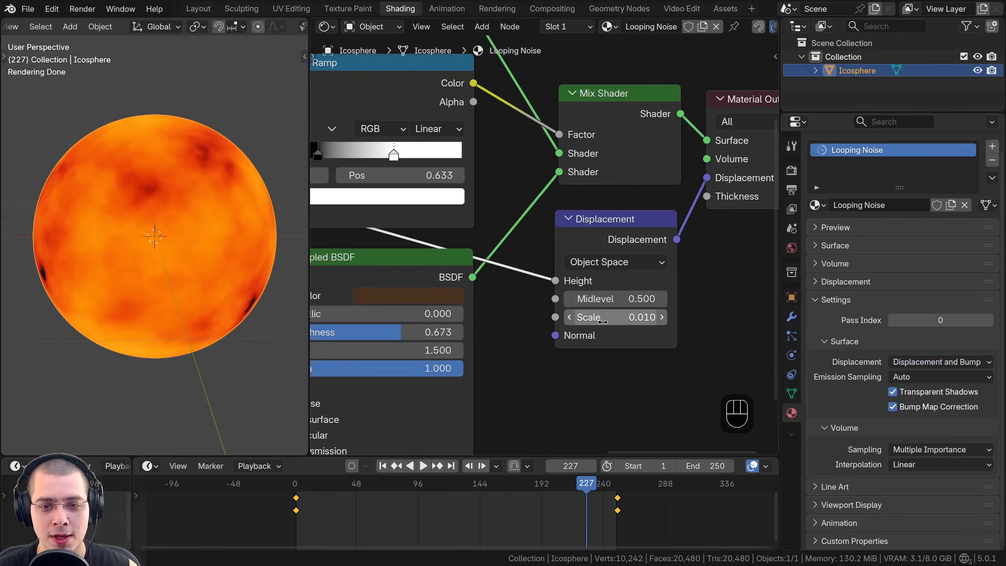
Widen the node editor and set the Displacement node's Scale to 0.510.
{"action": "left_click_drag", "start_coordinate": [778, 316], "coordinate": [875, 316]}
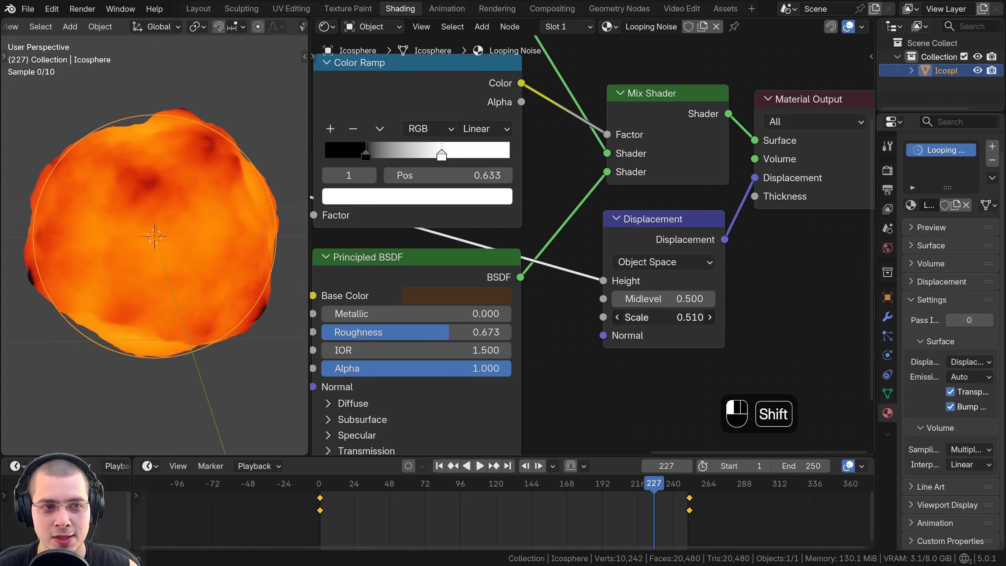
{"action": "scroll", "coordinate": [191, 202], "scroll_direction": "down", "scroll_amount": 2}
{"action": "key", "text": "a"}
{"action": "key", "text": "a"}
Examine the displaced icosphere up close, checking its mesh density in Edit Mode before returning to Object Mode.
{"action": "middle_click_drag", "start_coordinate": [164, 183], "coordinate": [174, 206]}
{"action": "left_click", "coordinate": [174, 206]}
{"action": "scroll", "coordinate": [187, 133], "scroll_direction": "up", "scroll_amount": 2}
{"action": "key", "text": "Tab"}
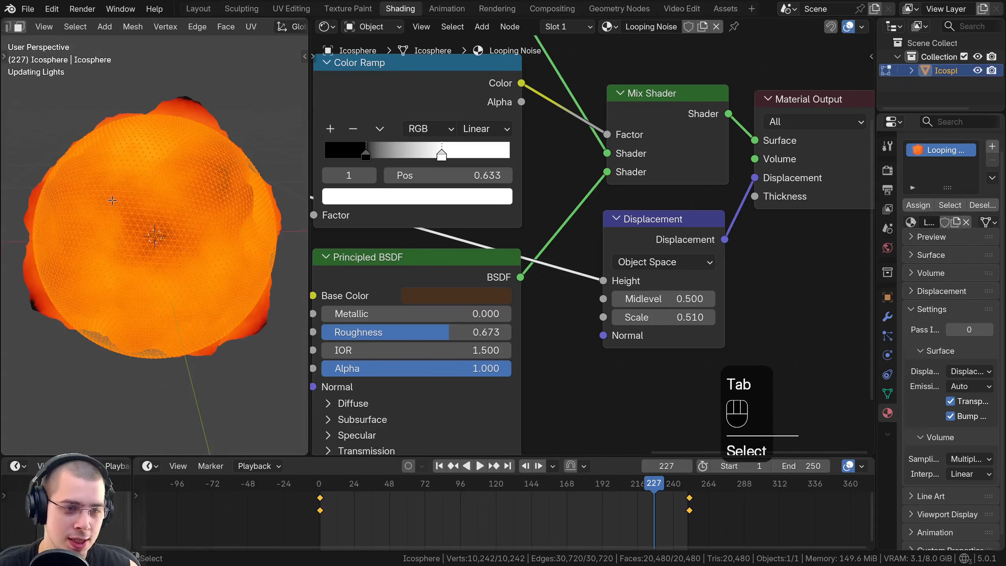
{"action": "scroll", "coordinate": [156, 123], "scroll_direction": "up", "scroll_amount": 1}
{"action": "key", "text": "Tab"}
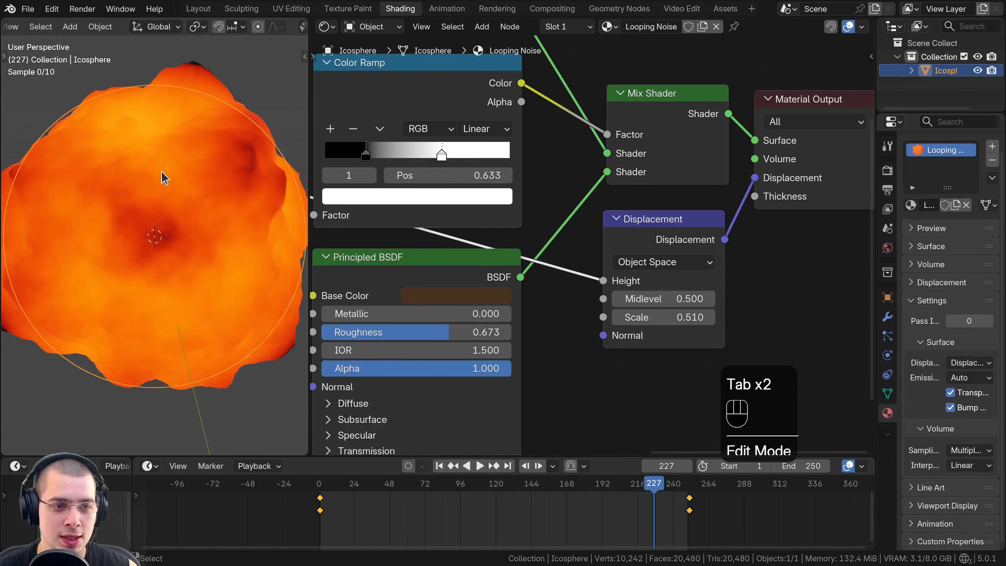
Play the animation to preview the displaced lava surface in motion.
{"action": "key", "text": "space"}
{"action": "key", "text": "KP_0"}
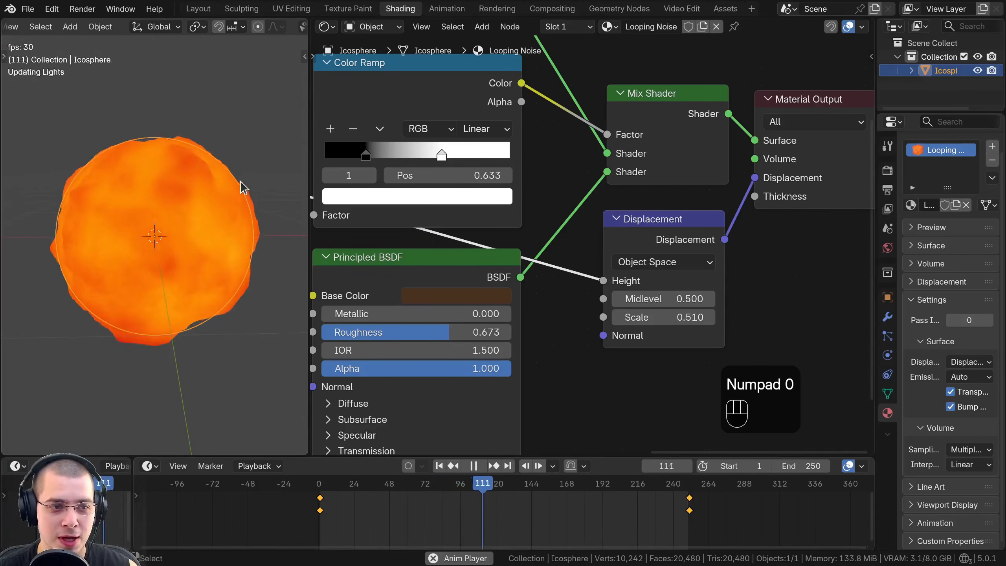
{"action": "key", "text": "a"}
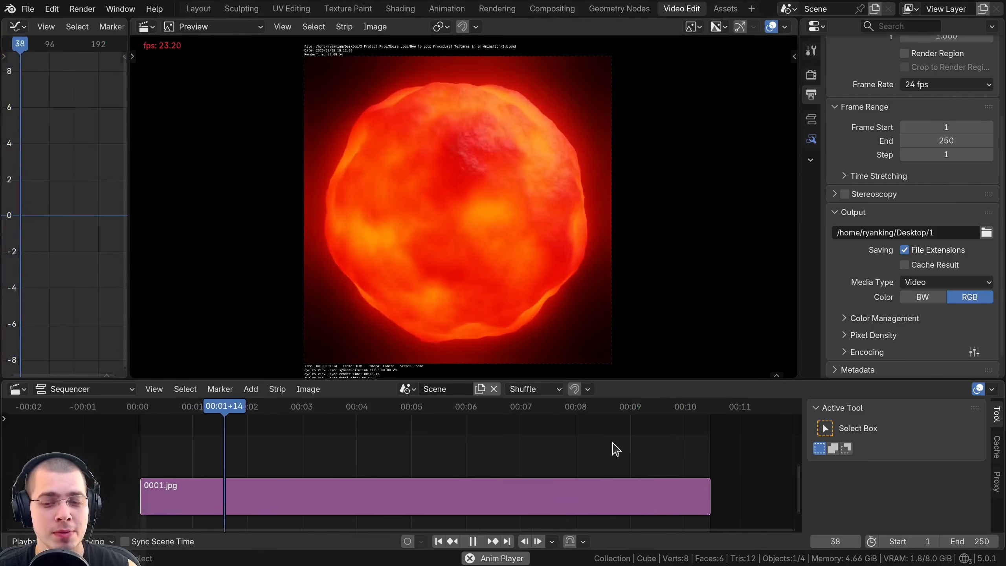
Watch the rendered 0001.jpg sequence loop in the video sequencer and enlarge its preview area.
{"action": "middle_click_drag", "start_coordinate": [611, 444], "coordinate": [624, 441]}
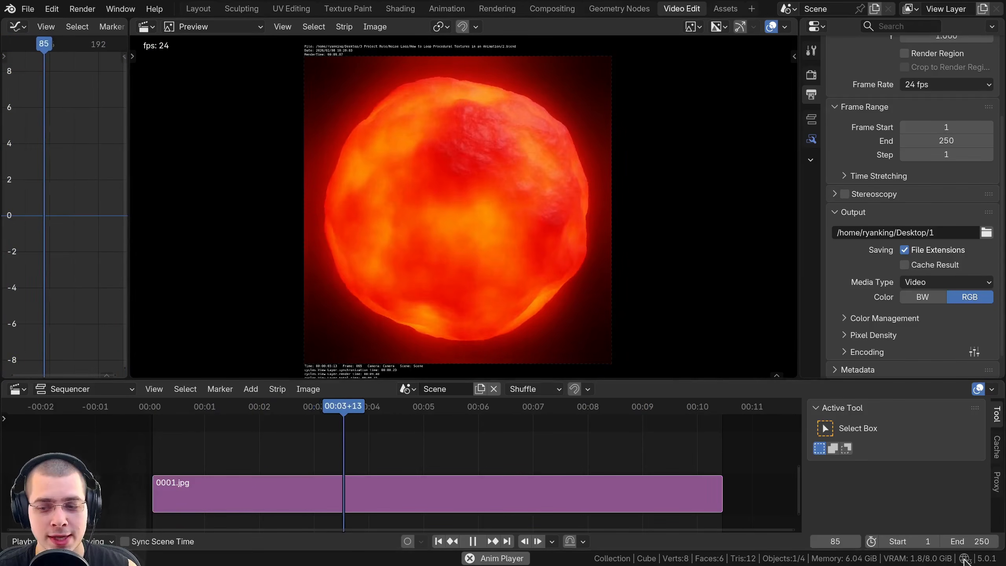
{"action": "left_click", "coordinate": [692, 449]}
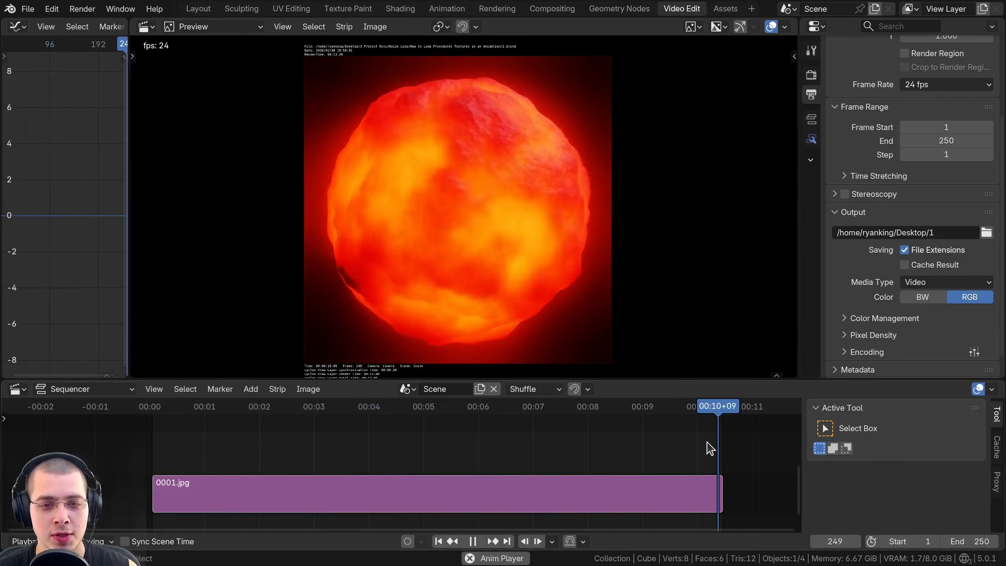
{"action": "left_click", "coordinate": [686, 442]}
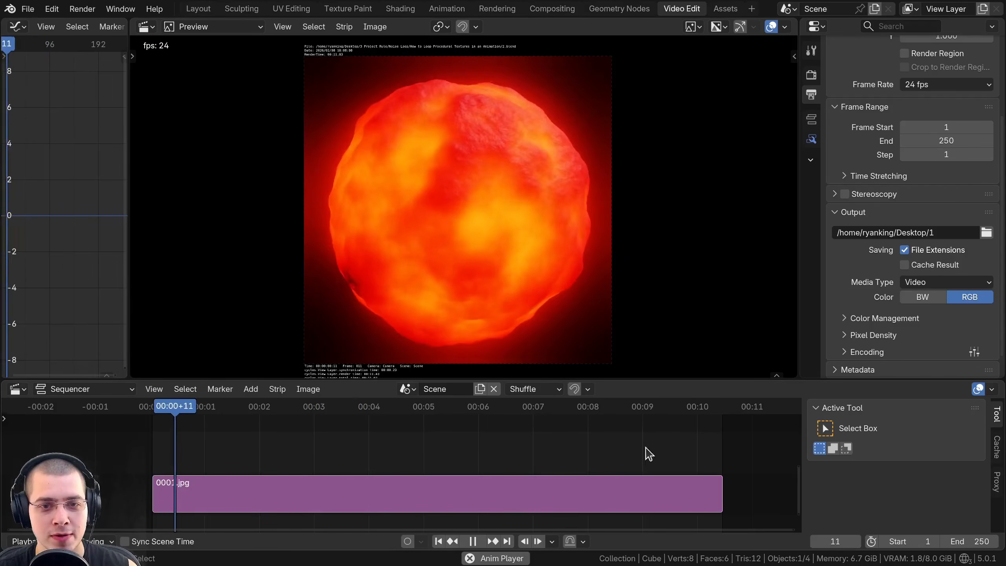
{"action": "left_click_drag", "start_coordinate": [613, 386], "coordinate": [612, 423]}
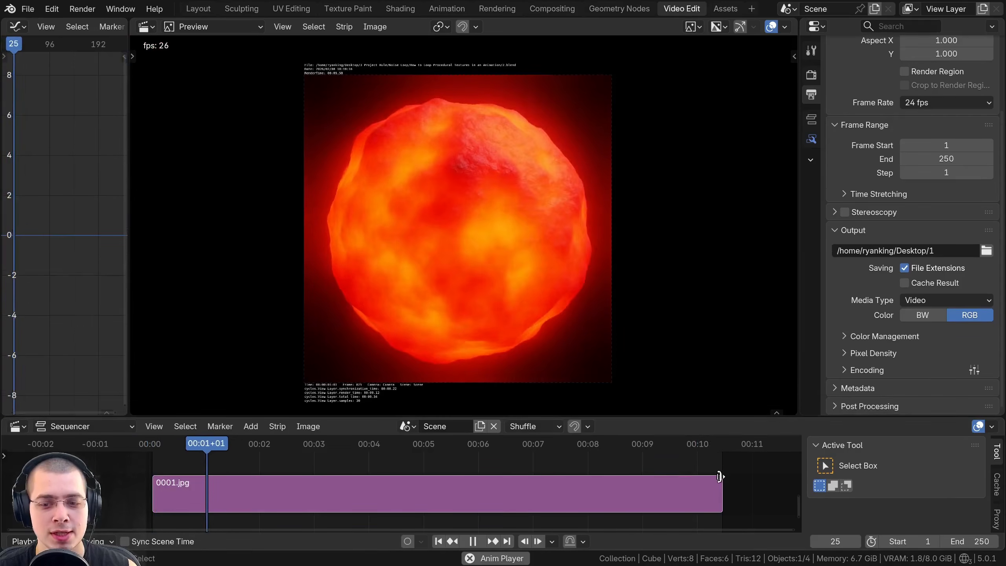